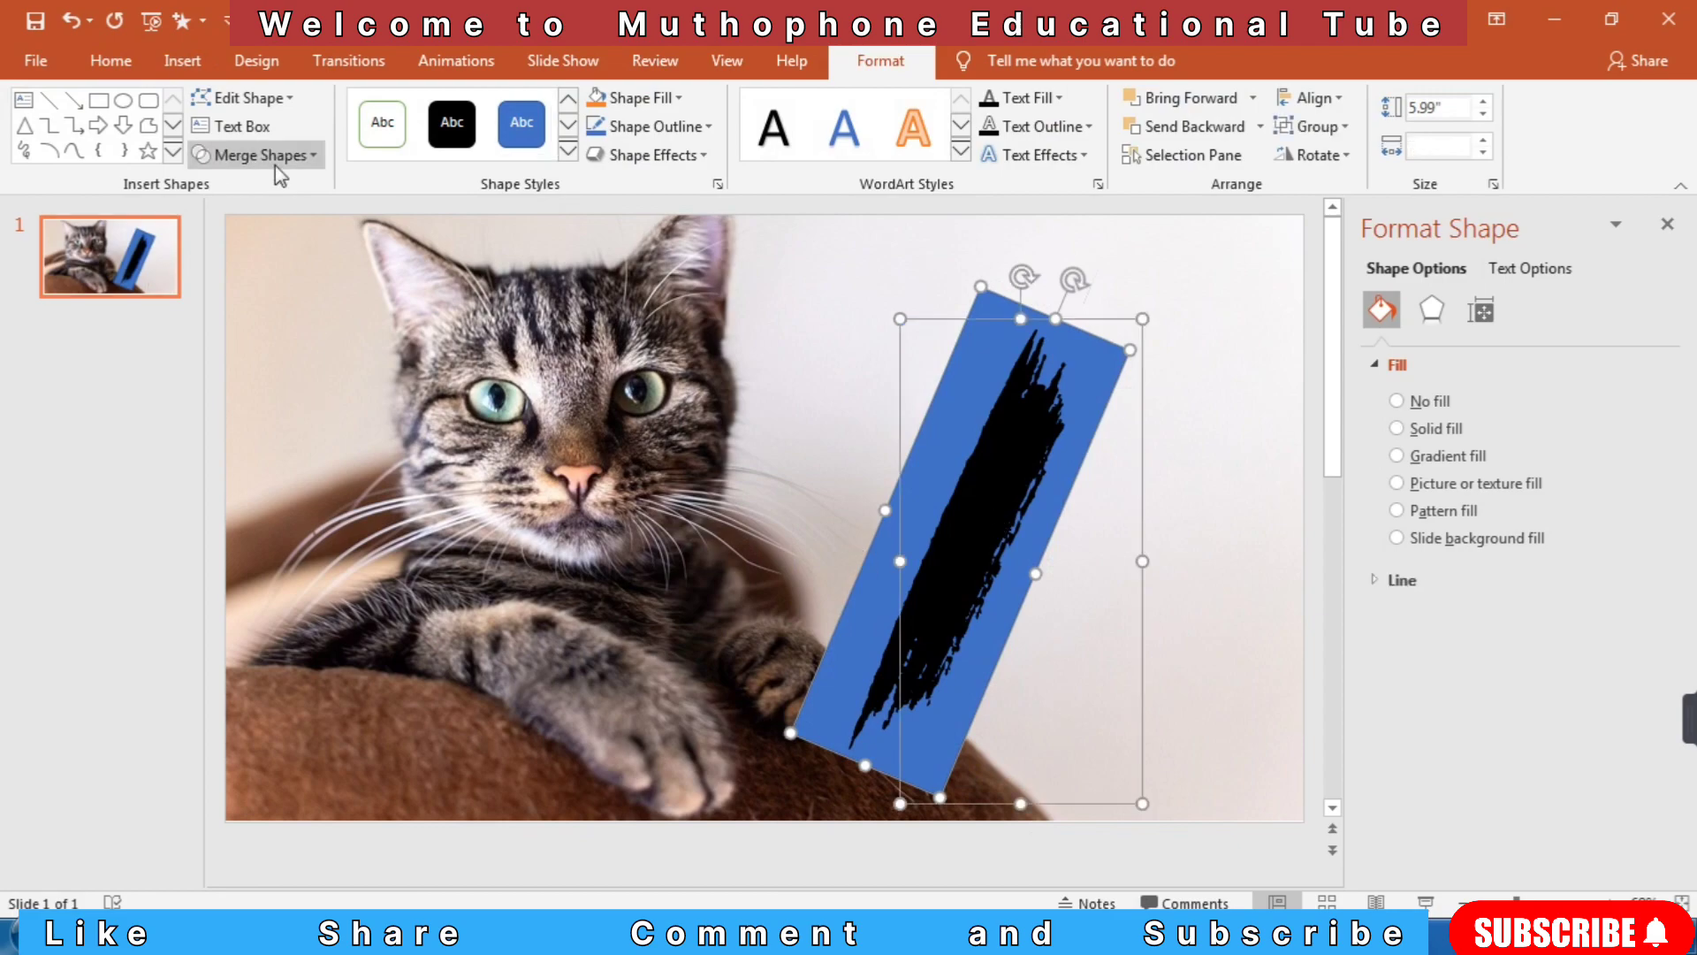
Intersect the blue rectangle with the black brush stroke and remove the outline from the merged shape
click(287, 161)
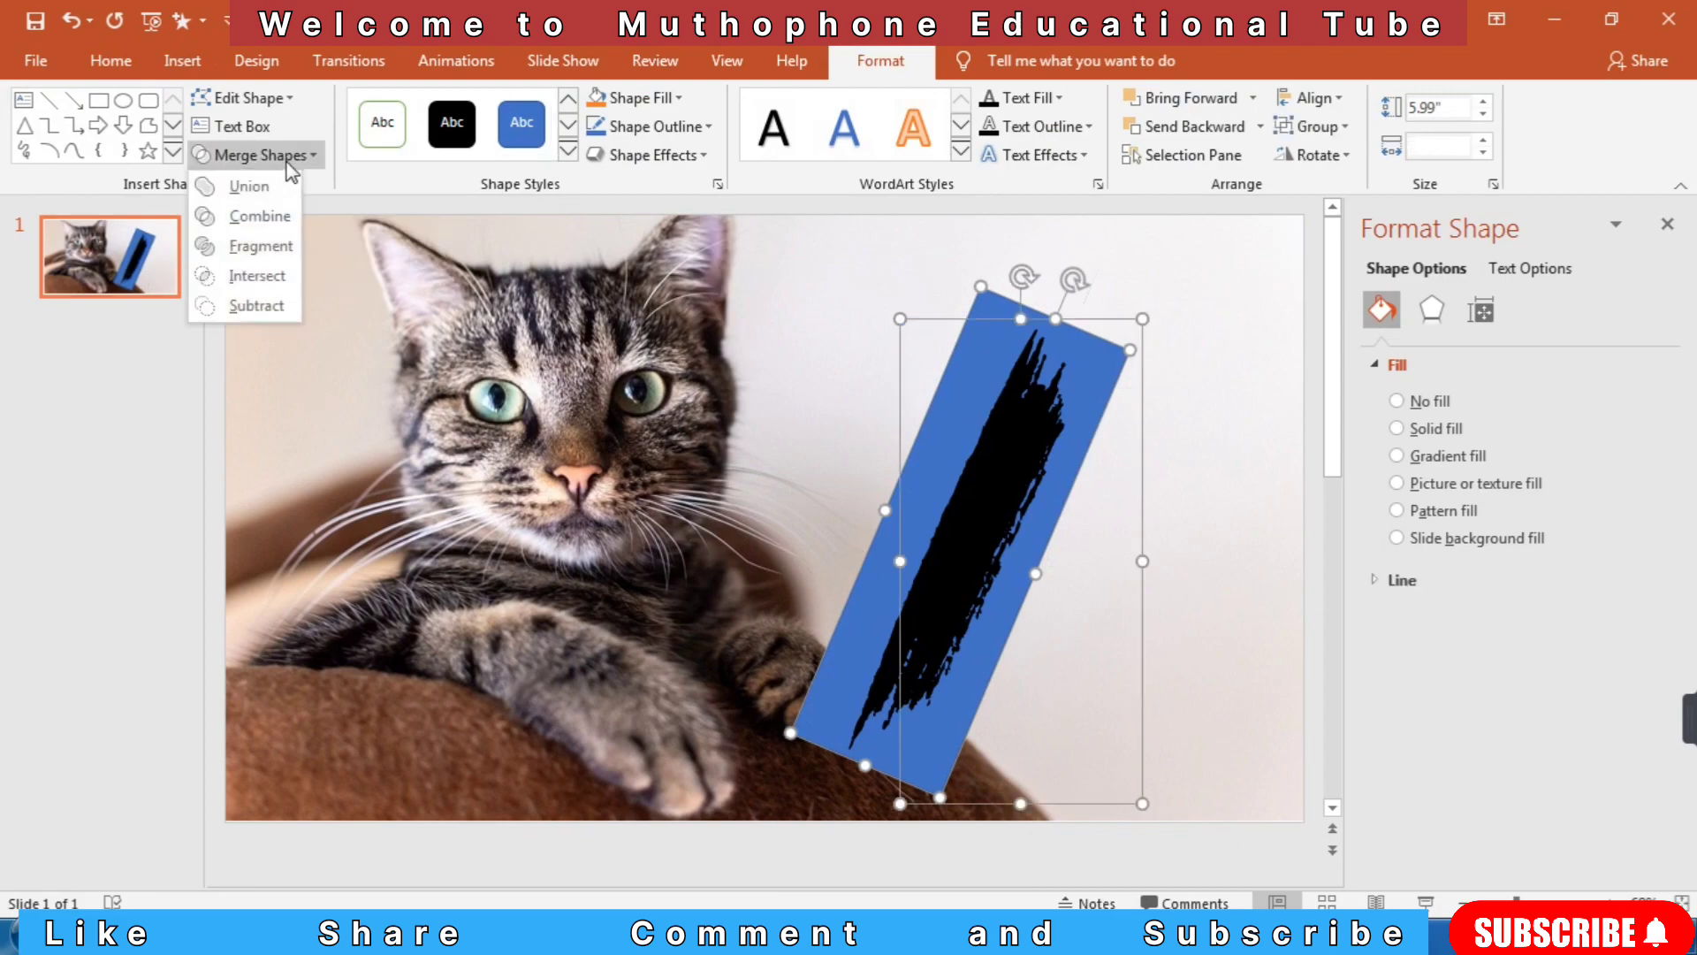
click(257, 275)
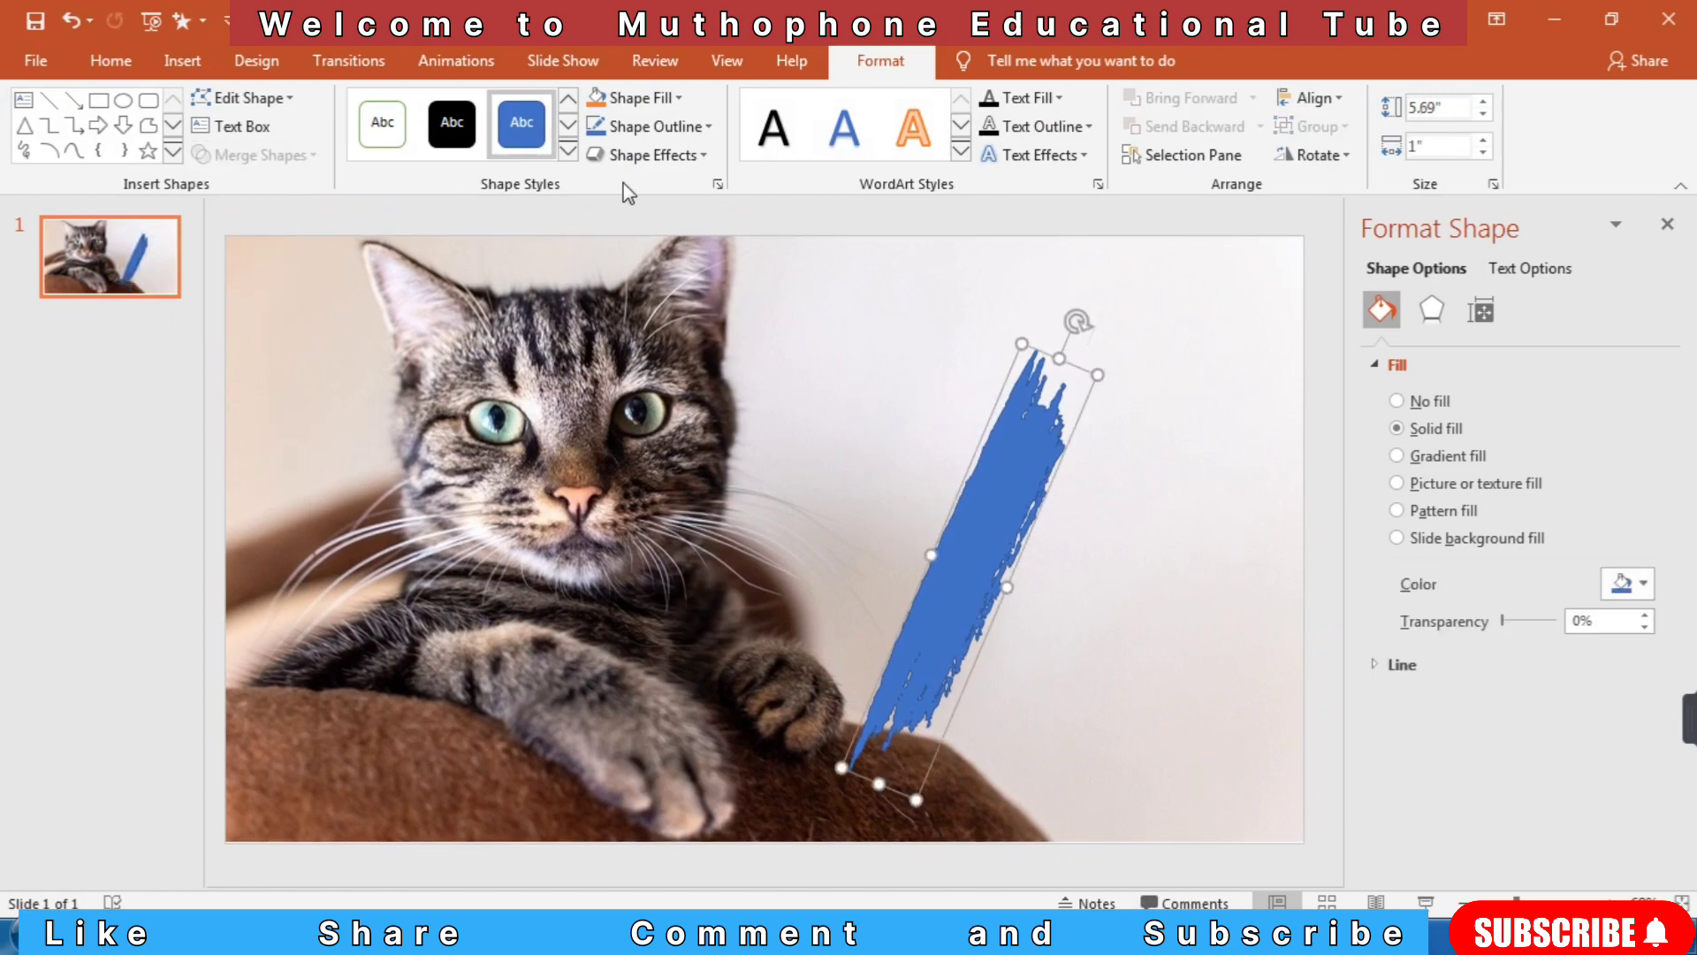
click(707, 127)
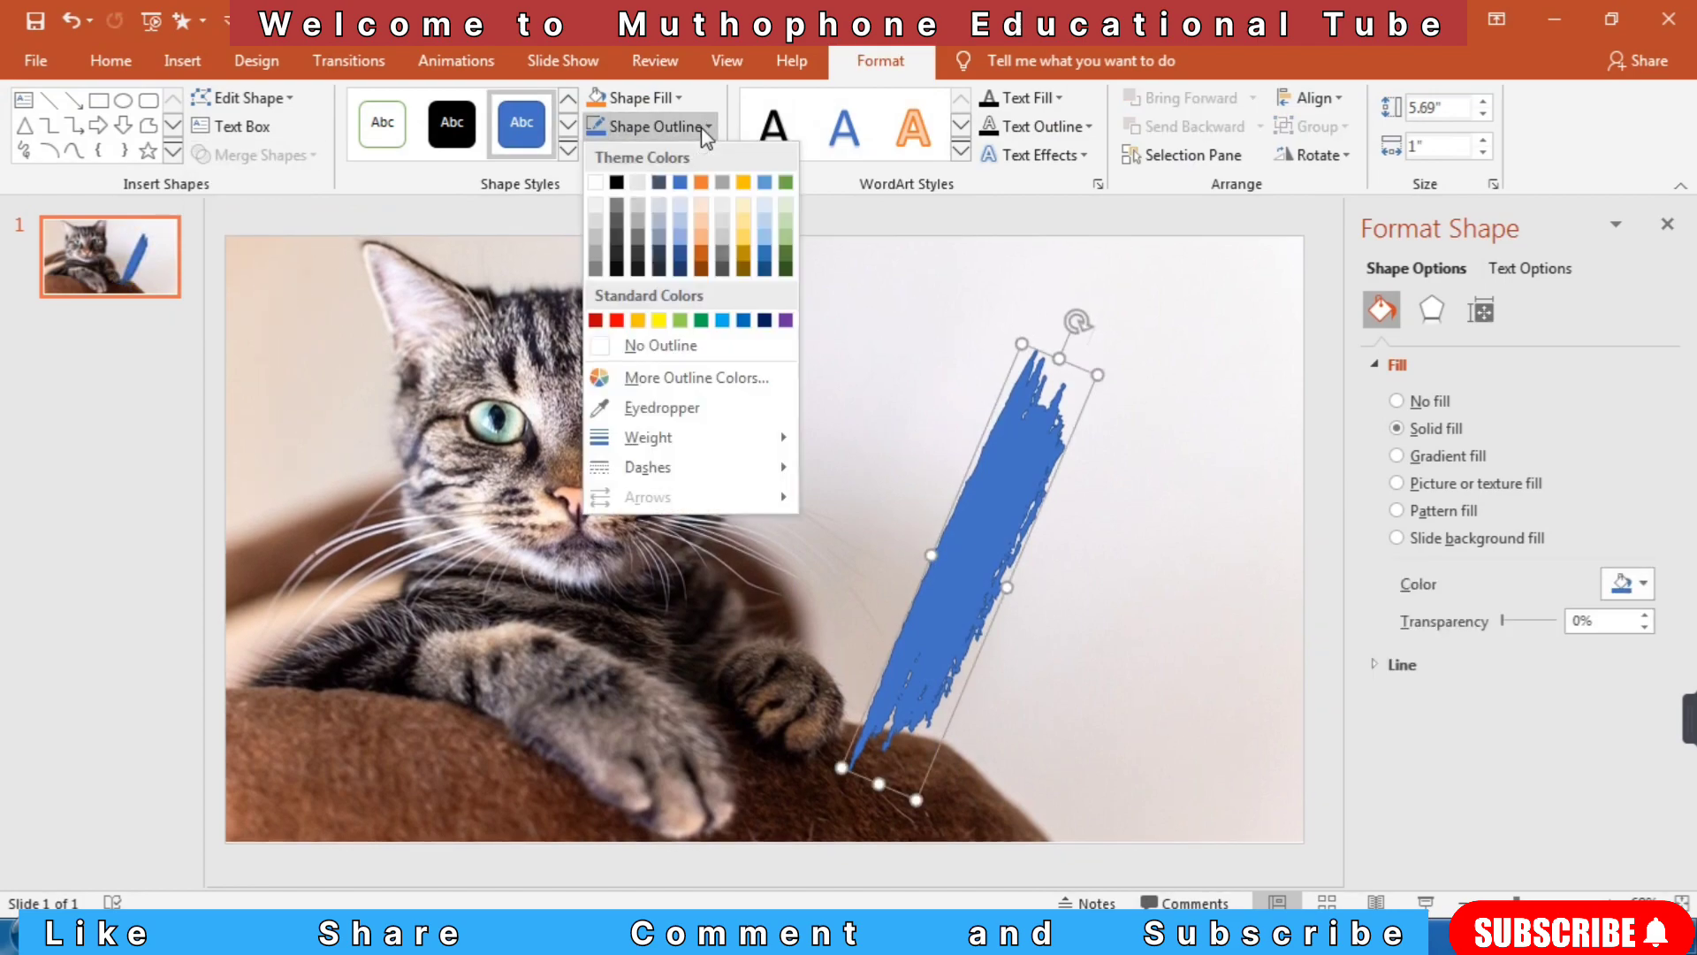
click(655, 347)
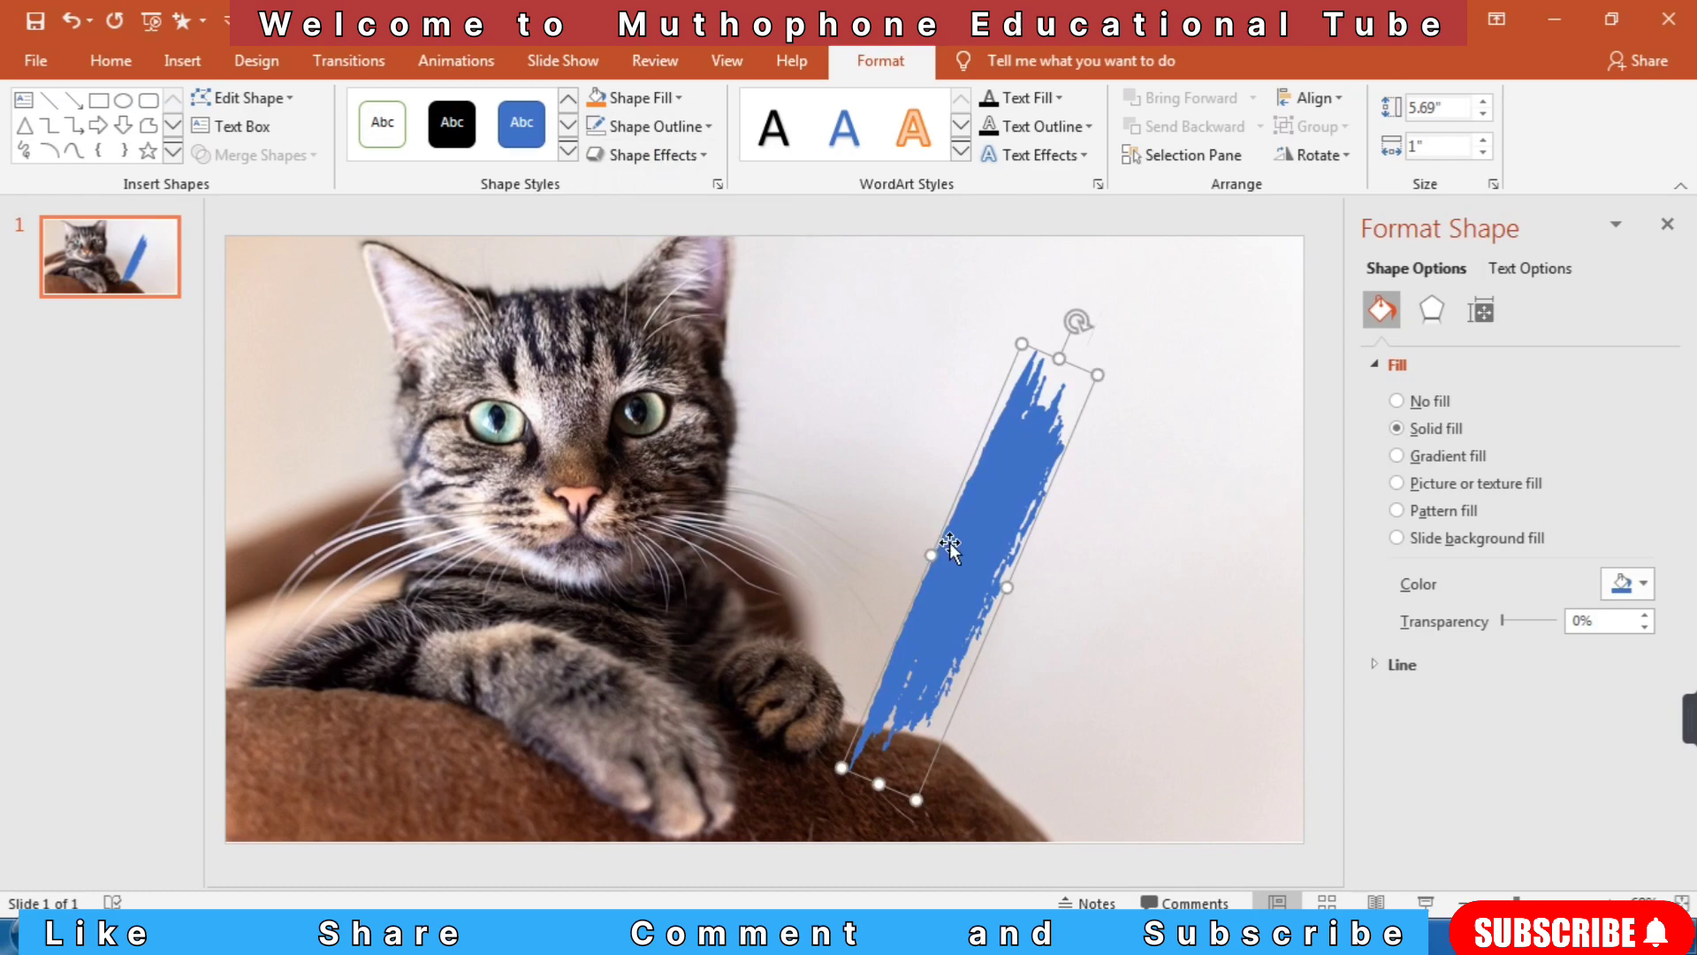
Move the blue brush stroke to the picture's upper-left corner and place duplicates side by side toward the cat's face
mouse_move(969, 546)
mouse_down()
mouse_move(431, 435)
mouse_move(320, 373)
mouse_up()
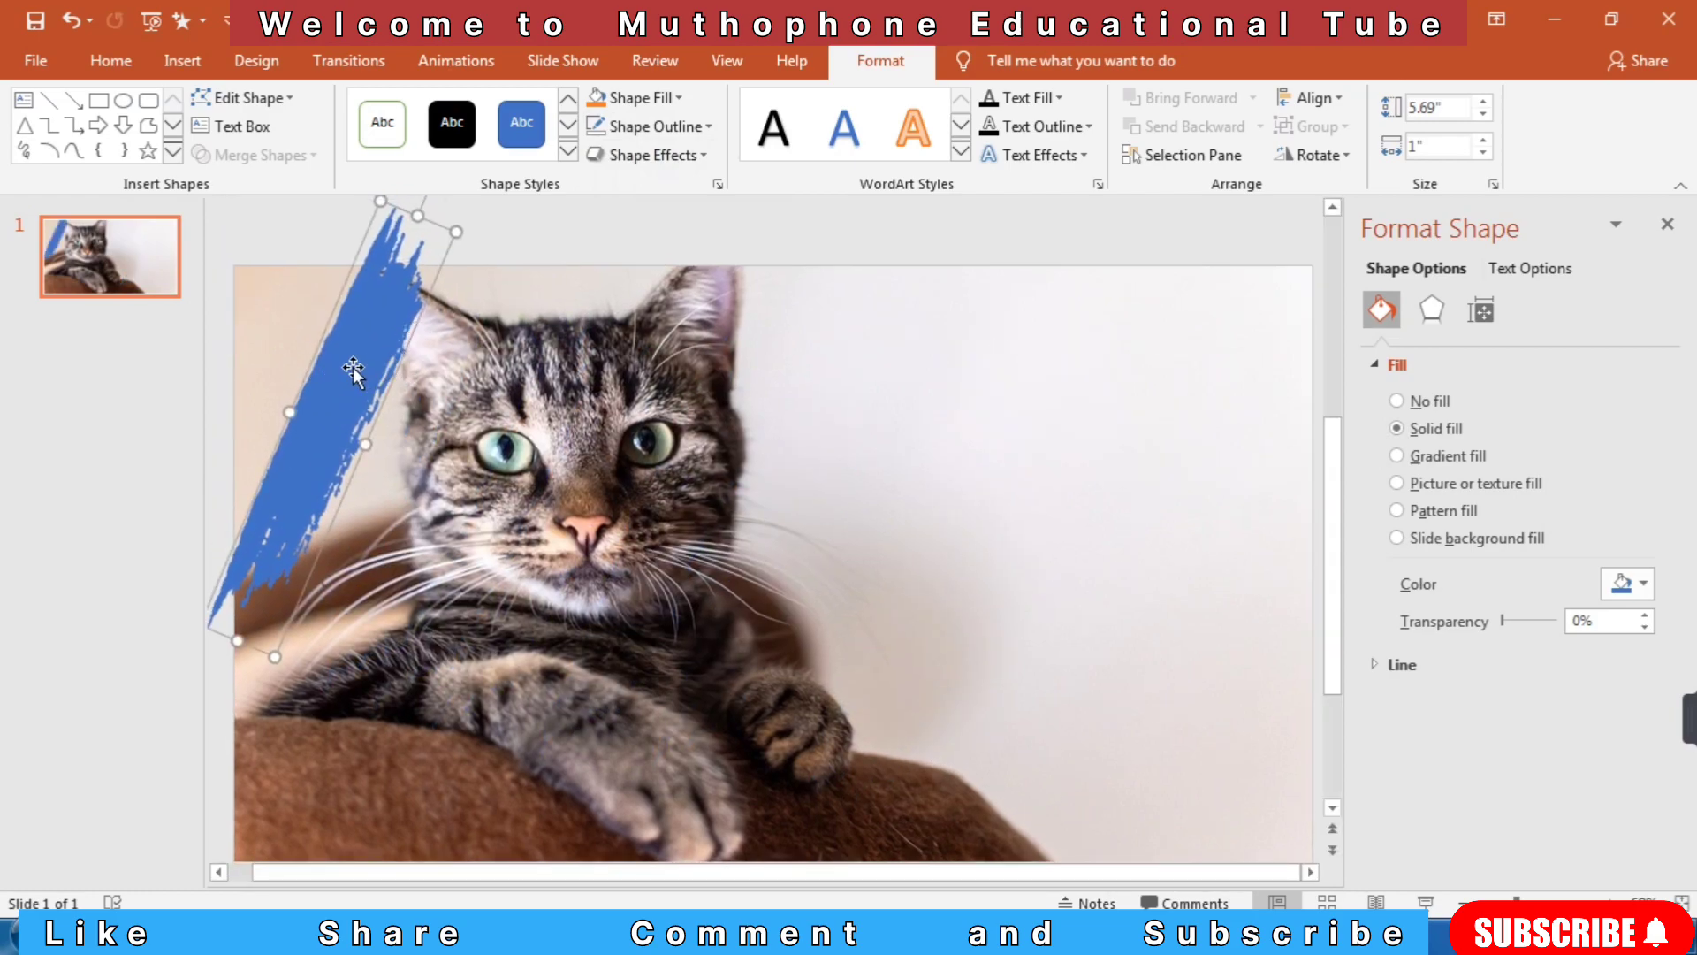
key(ctrl+z)
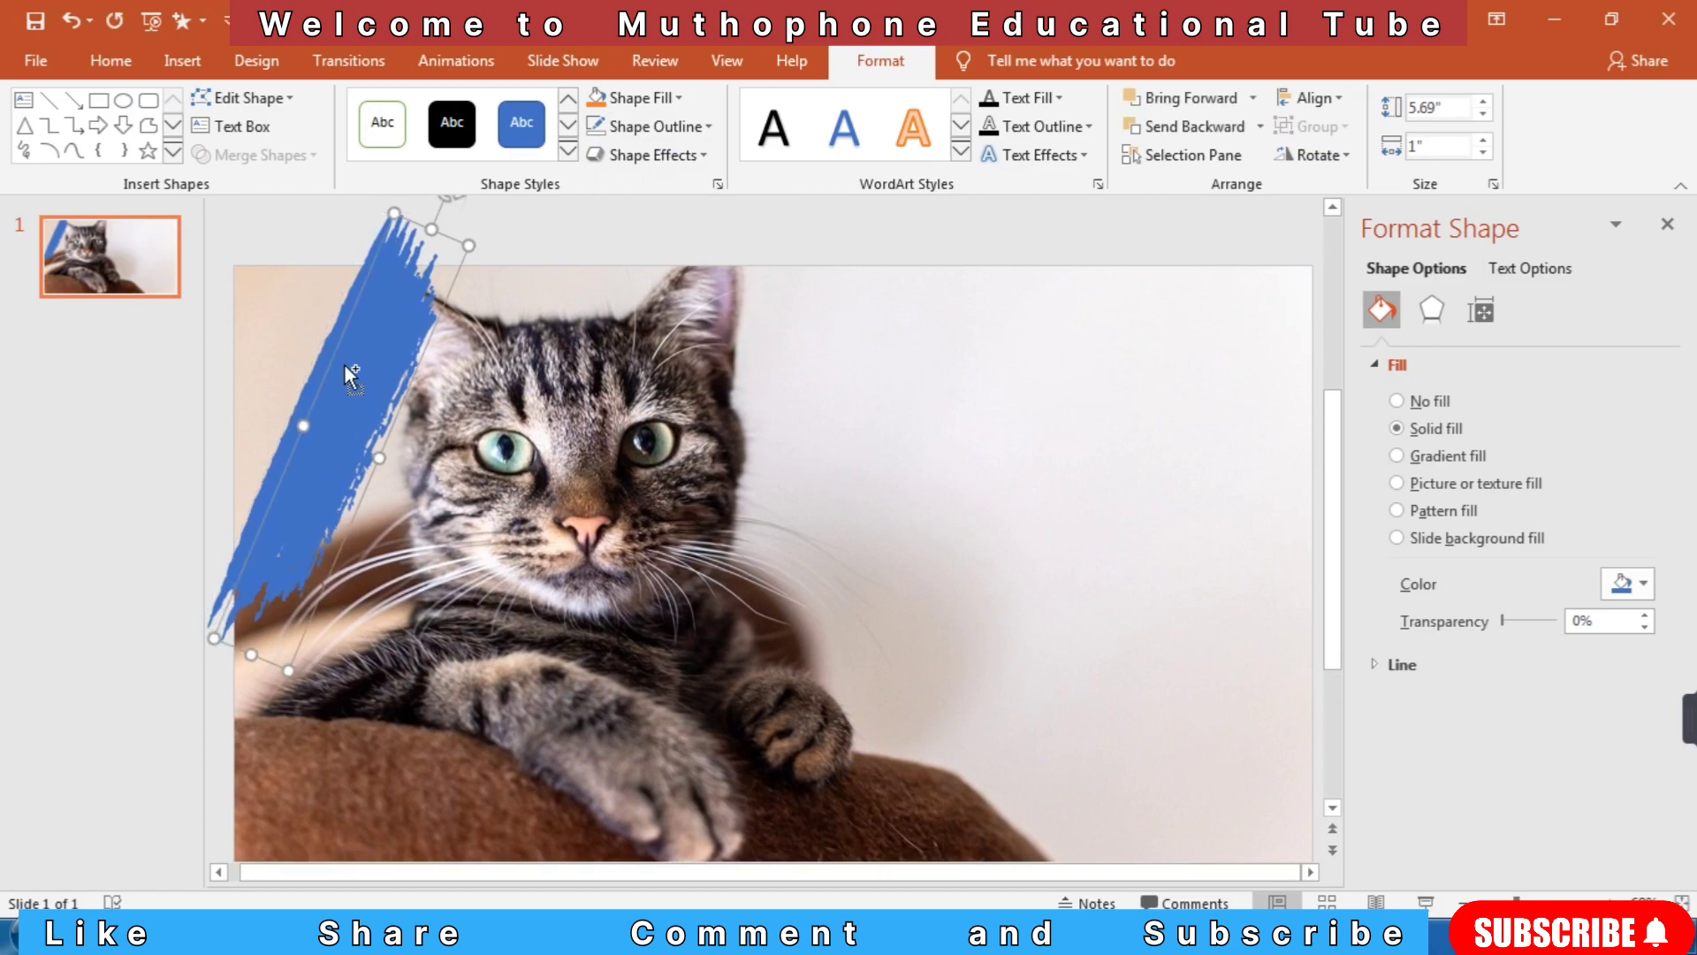
drag(345, 365, 389, 386)
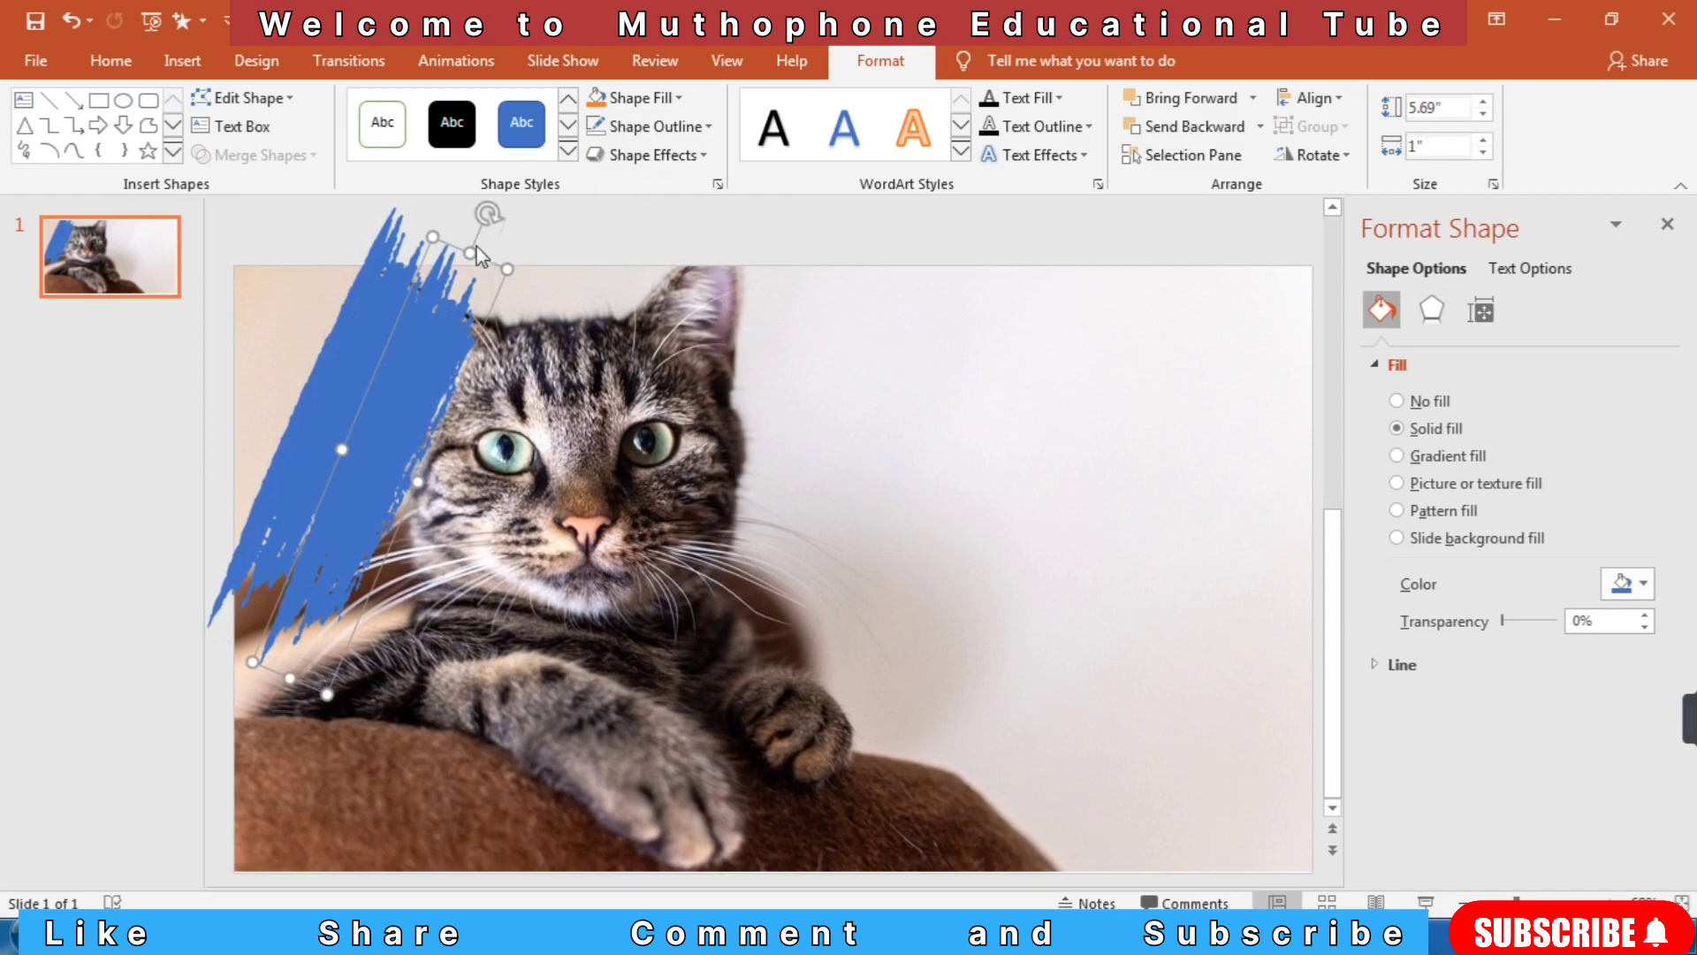
Shorten the newest stroke to 4.92", and add a duplicate stretched to 6.17" along its right edge
drag(466, 255, 442, 312)
drag(388, 453, 413, 387)
key(ctrl+d)
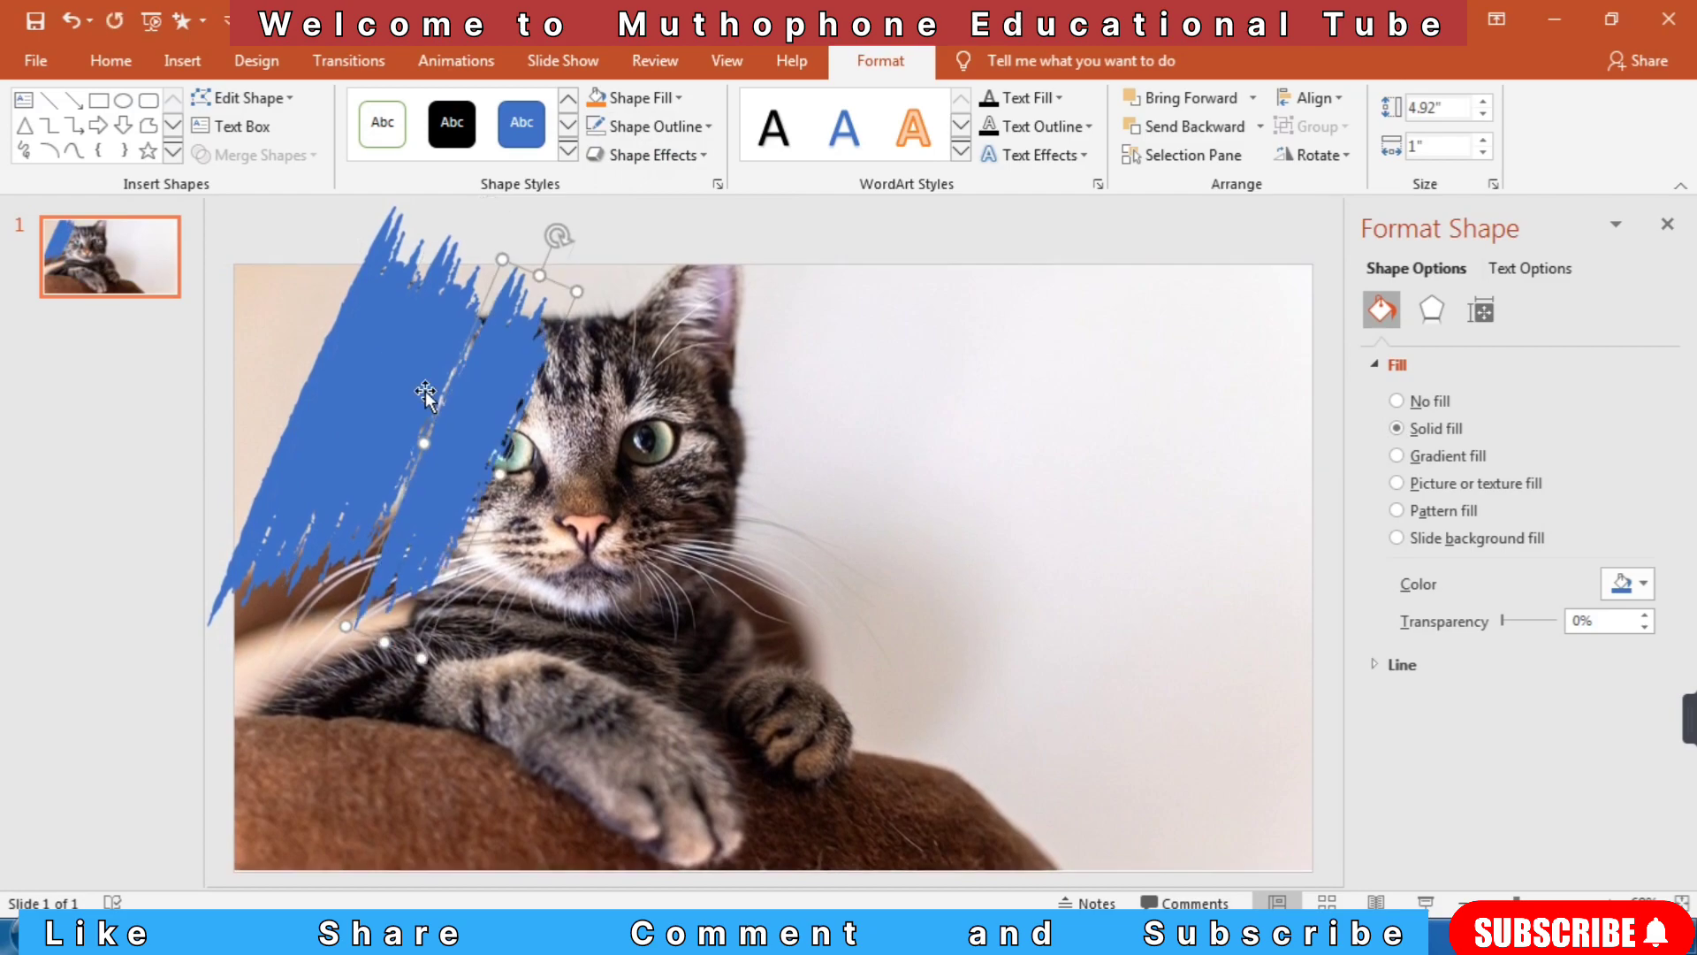
drag(384, 643, 345, 736)
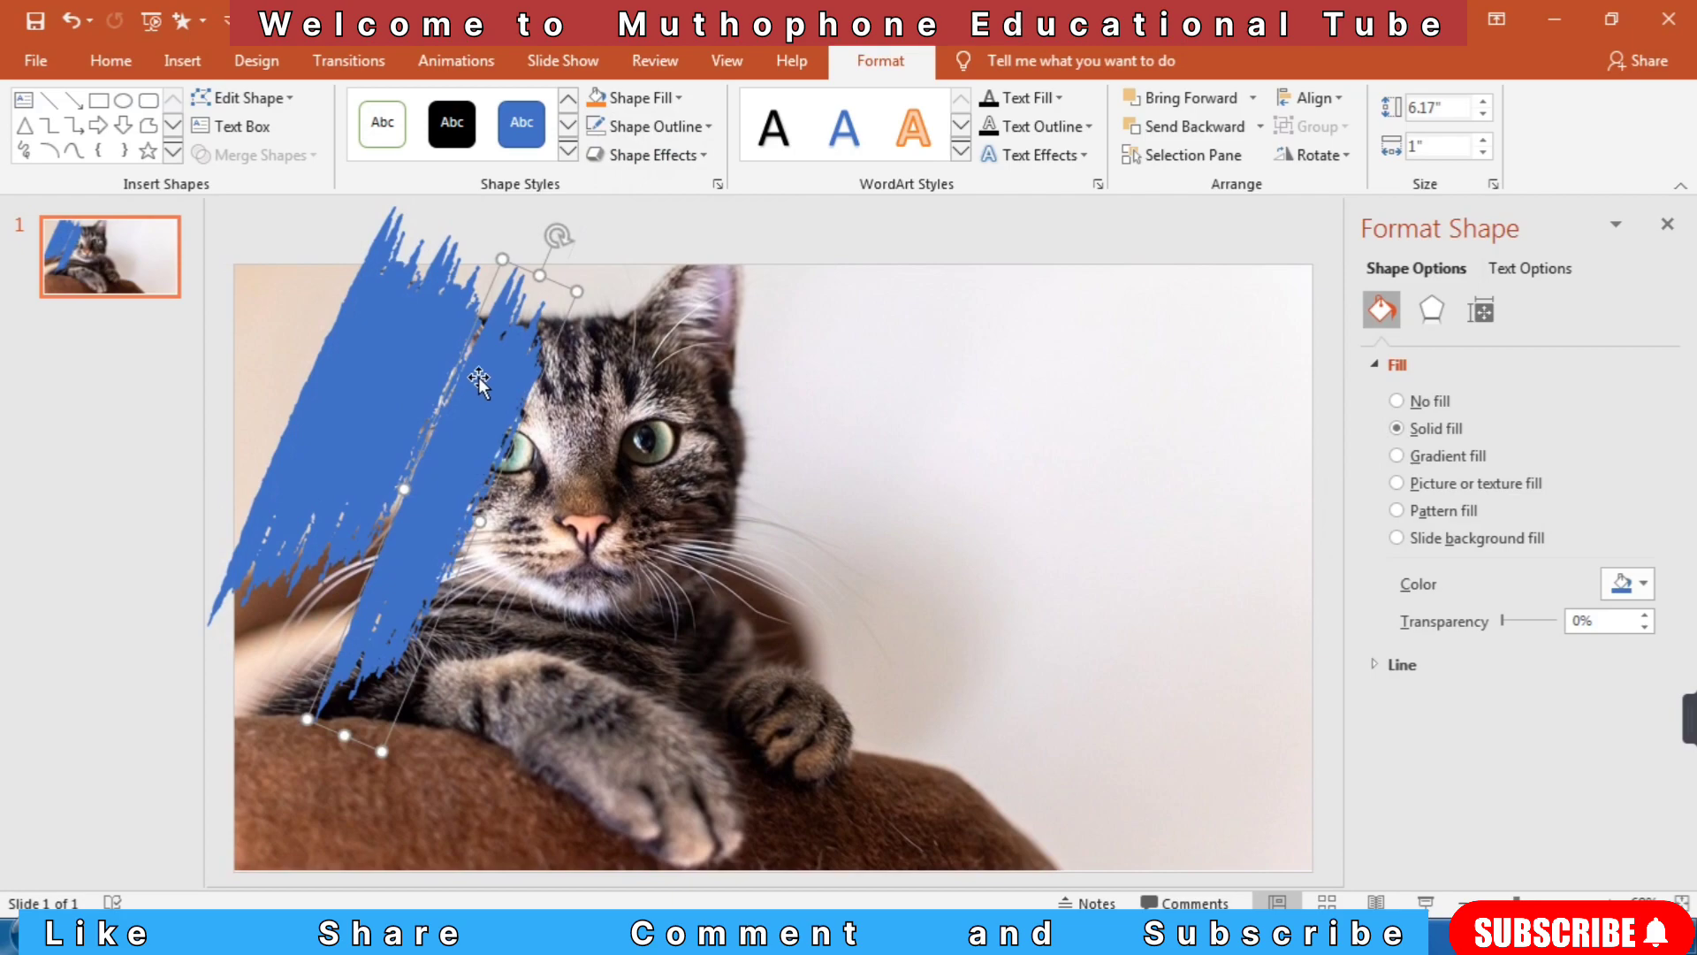
drag(492, 440, 479, 409)
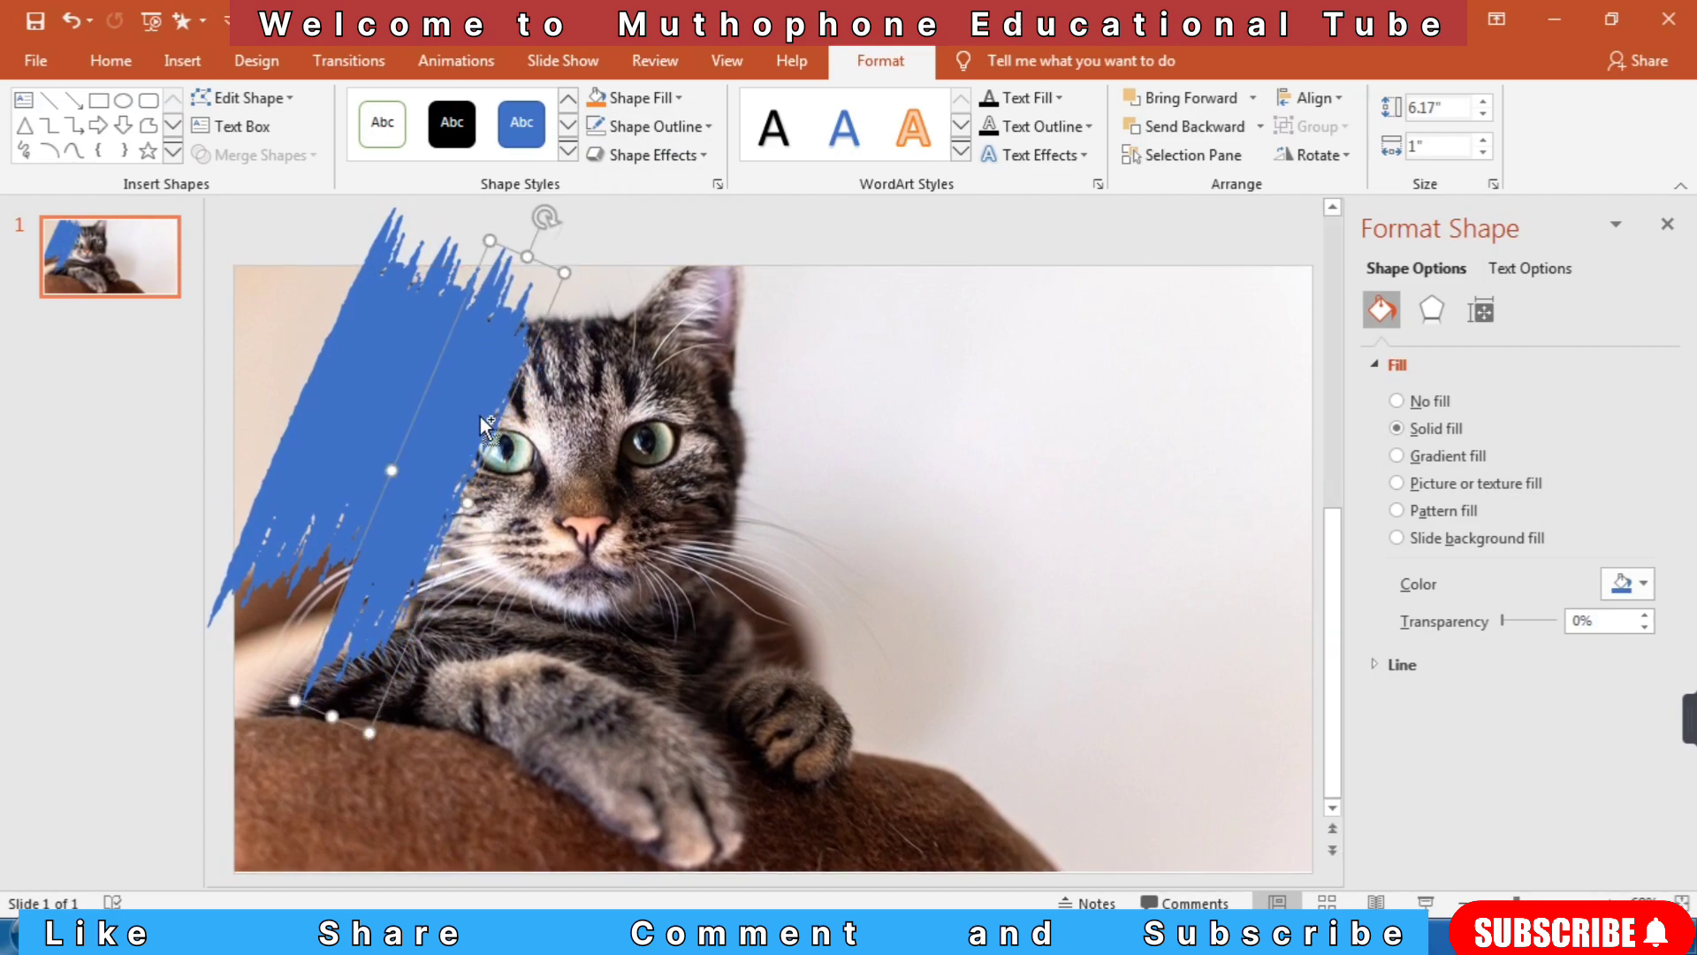
Duplicate the 6.17" stroke, turn the copy upside down and align it parallel against the right side of the painted area
key(ctrl+z)
mouse_move(581, 225)
mouse_down()
mouse_move(685, 539)
mouse_move(428, 754)
mouse_move(398, 747)
mouse_up()
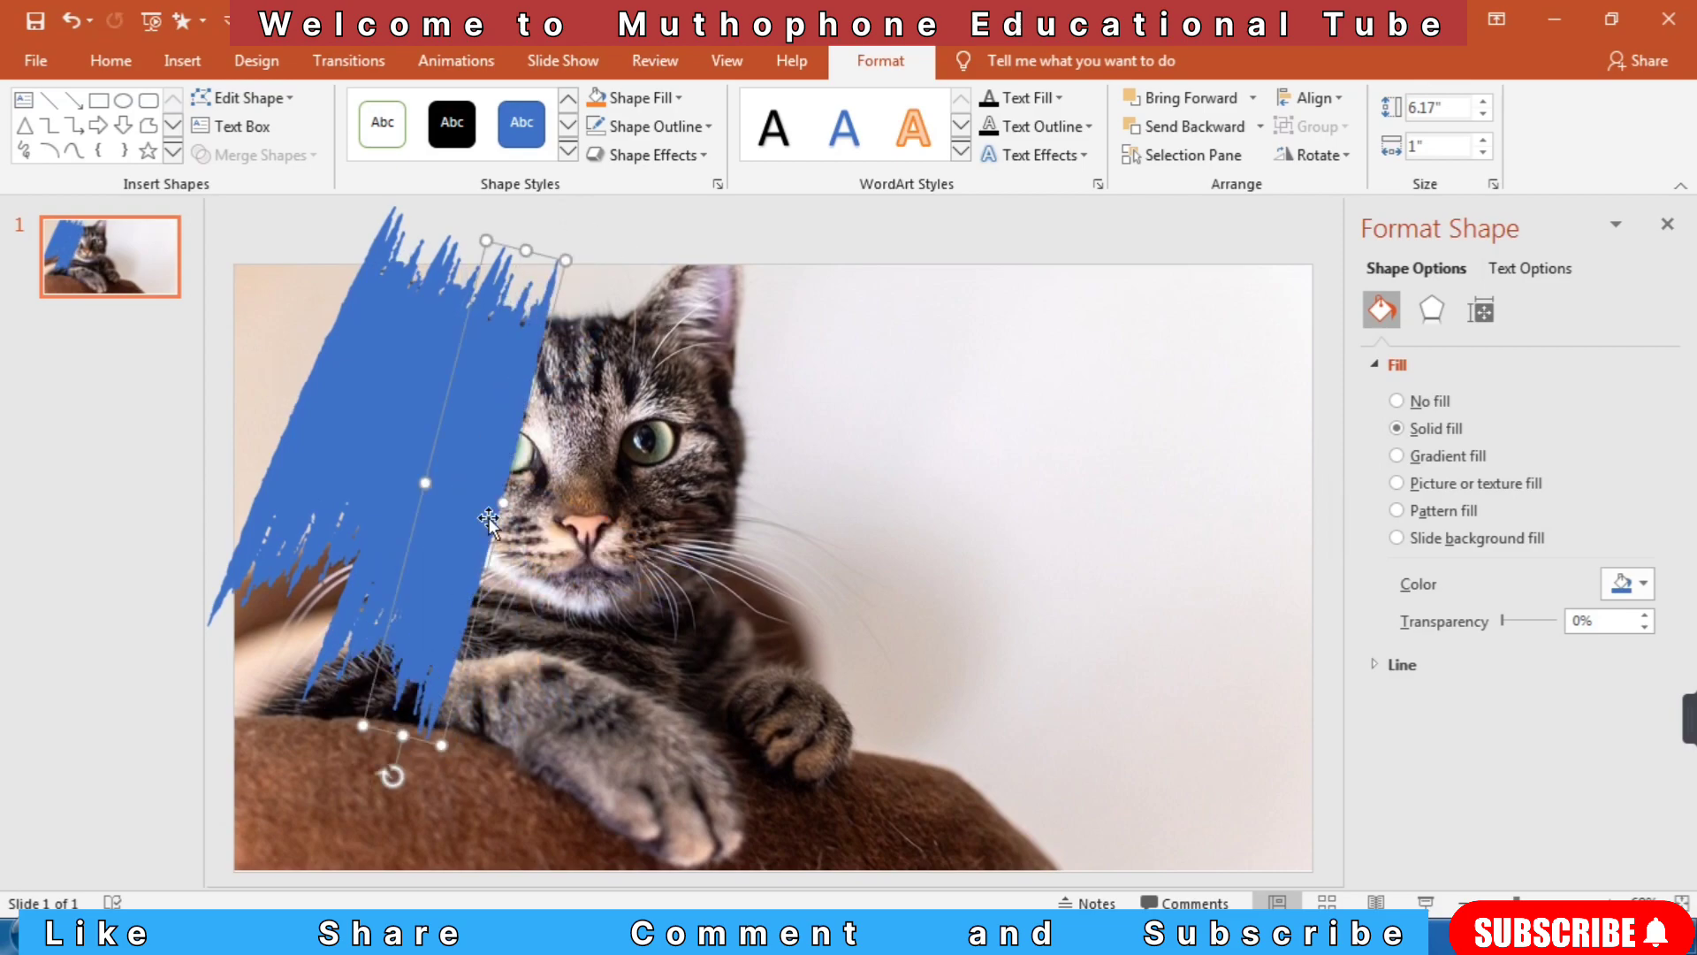
drag(489, 488, 535, 487)
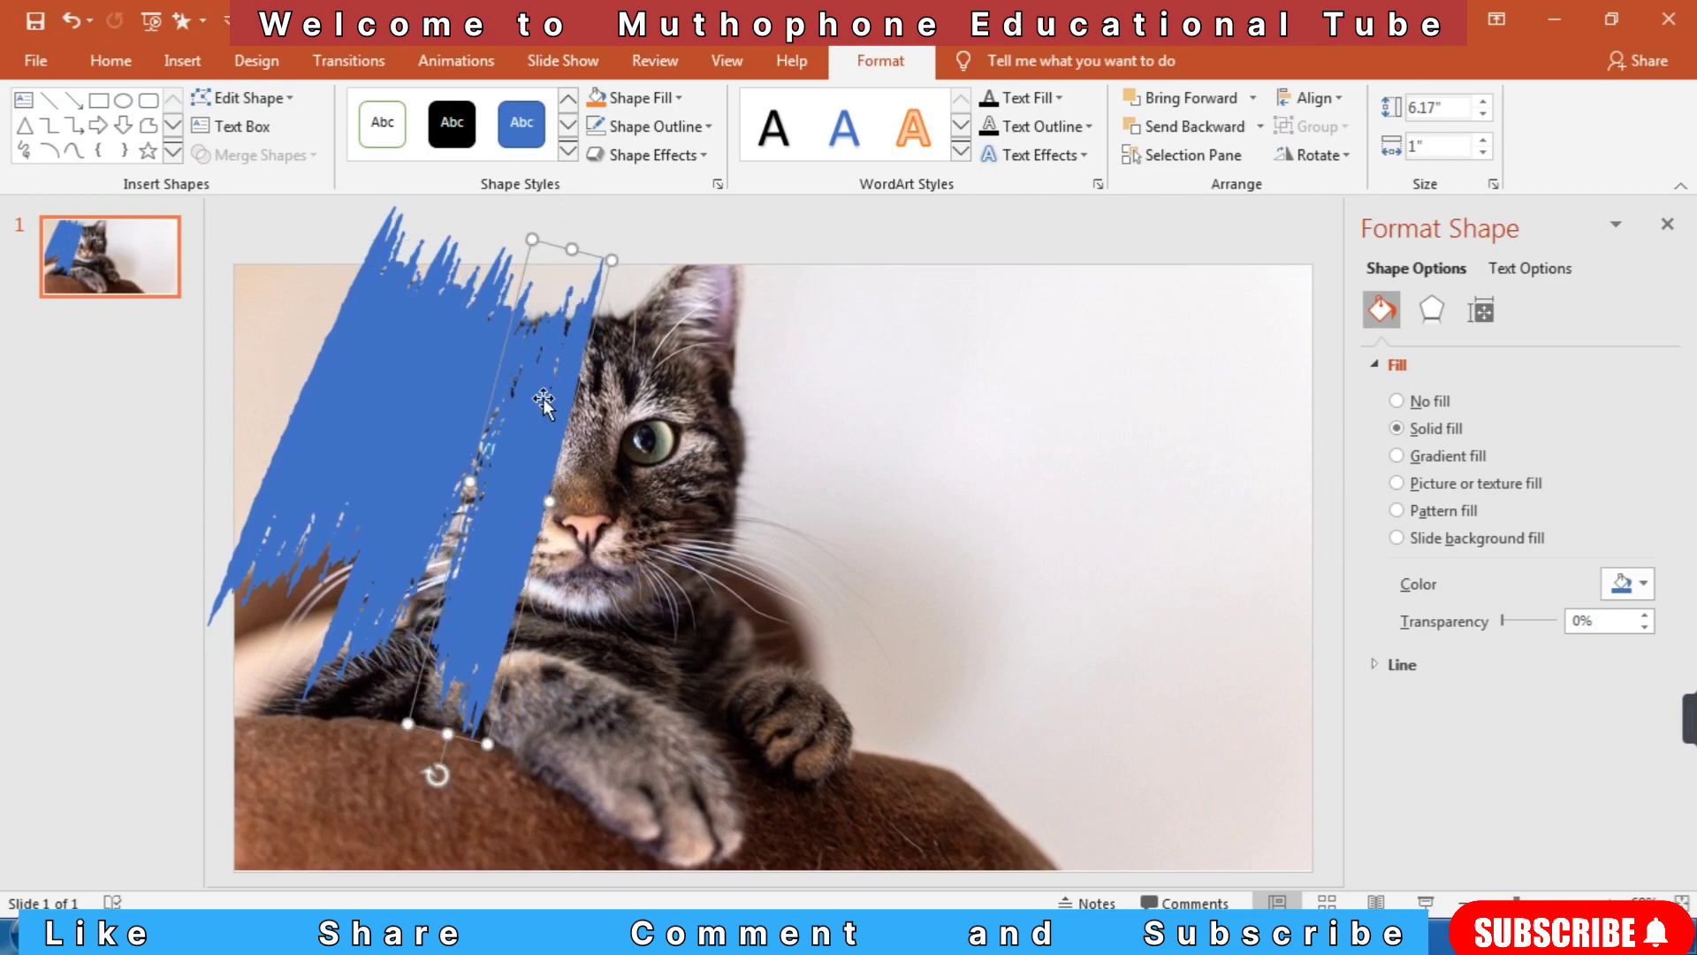
drag(442, 780, 414, 754)
drag(473, 636, 459, 641)
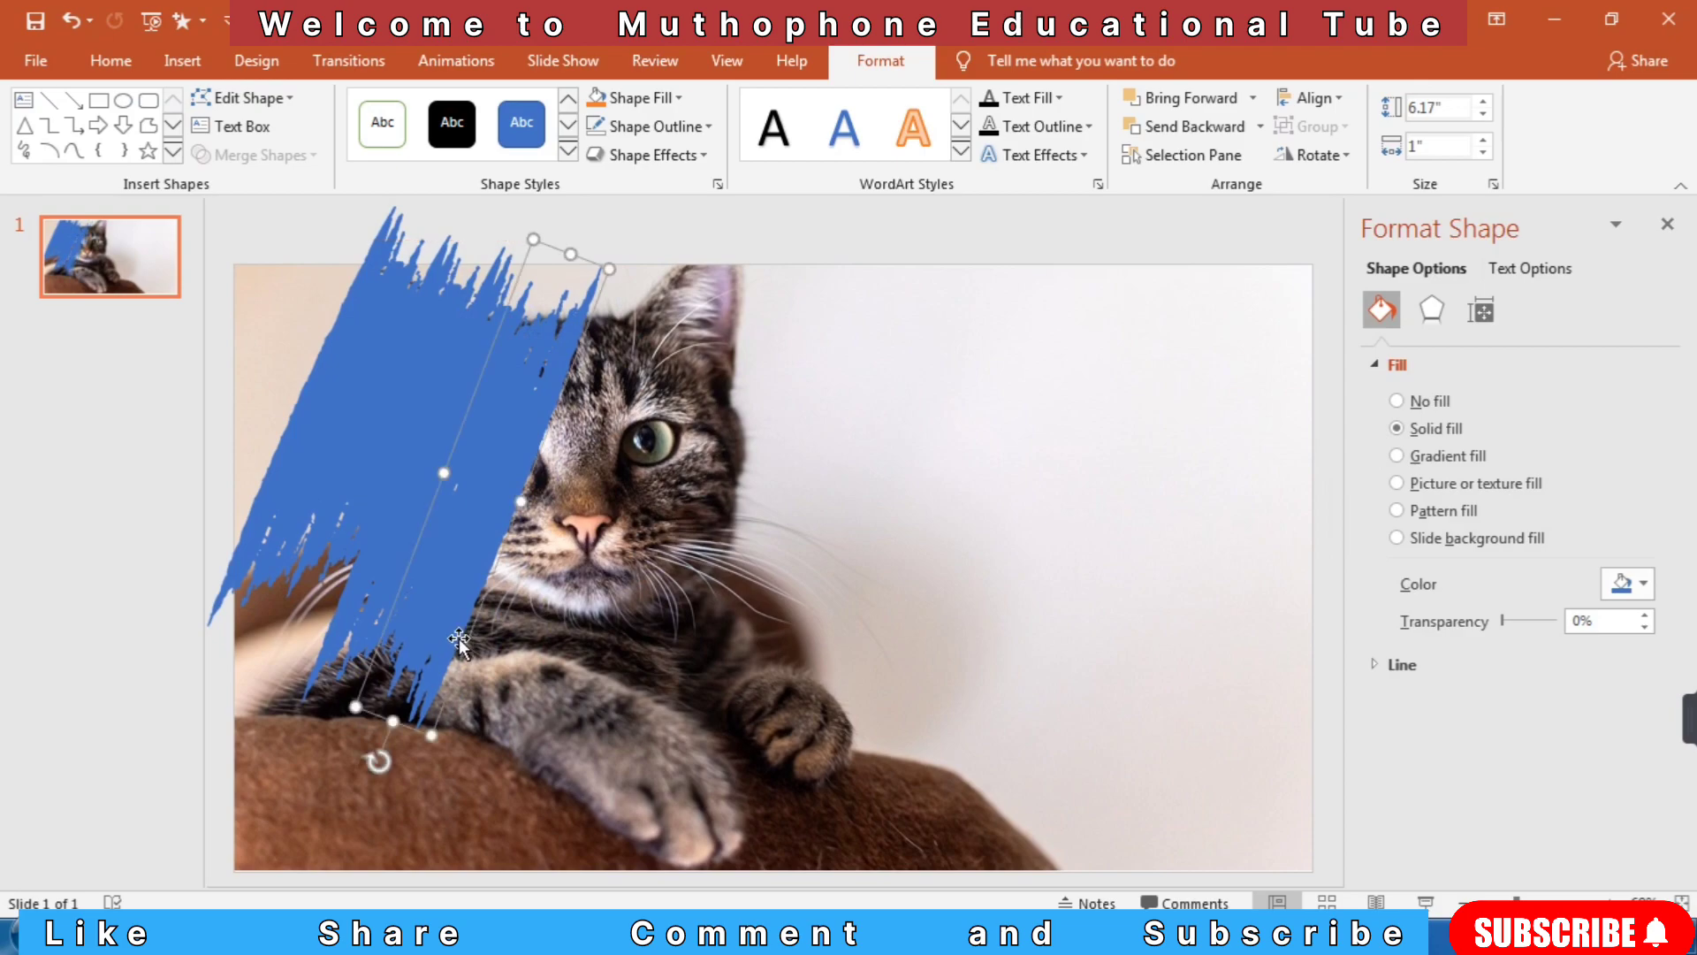
Extend the painted area over the cat's face with further duplicates, one shortened to 5.29" and the next stretched to 7.28"
key(ctrl+z)
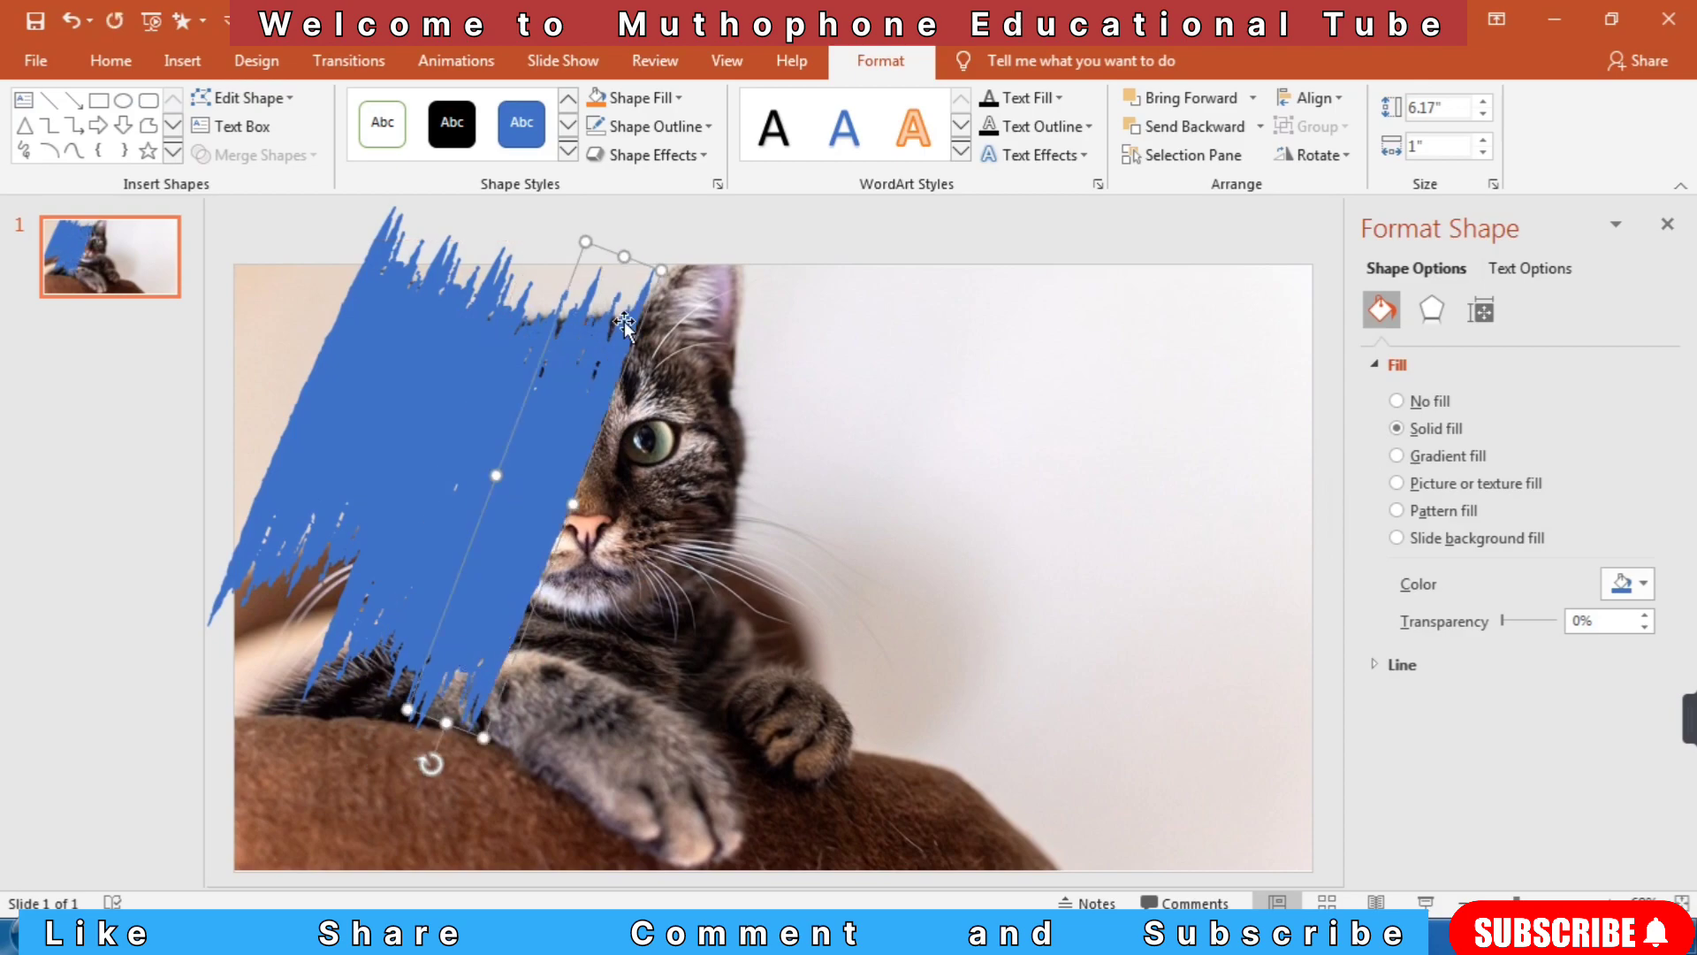
drag(623, 252, 607, 336)
drag(591, 445, 596, 426)
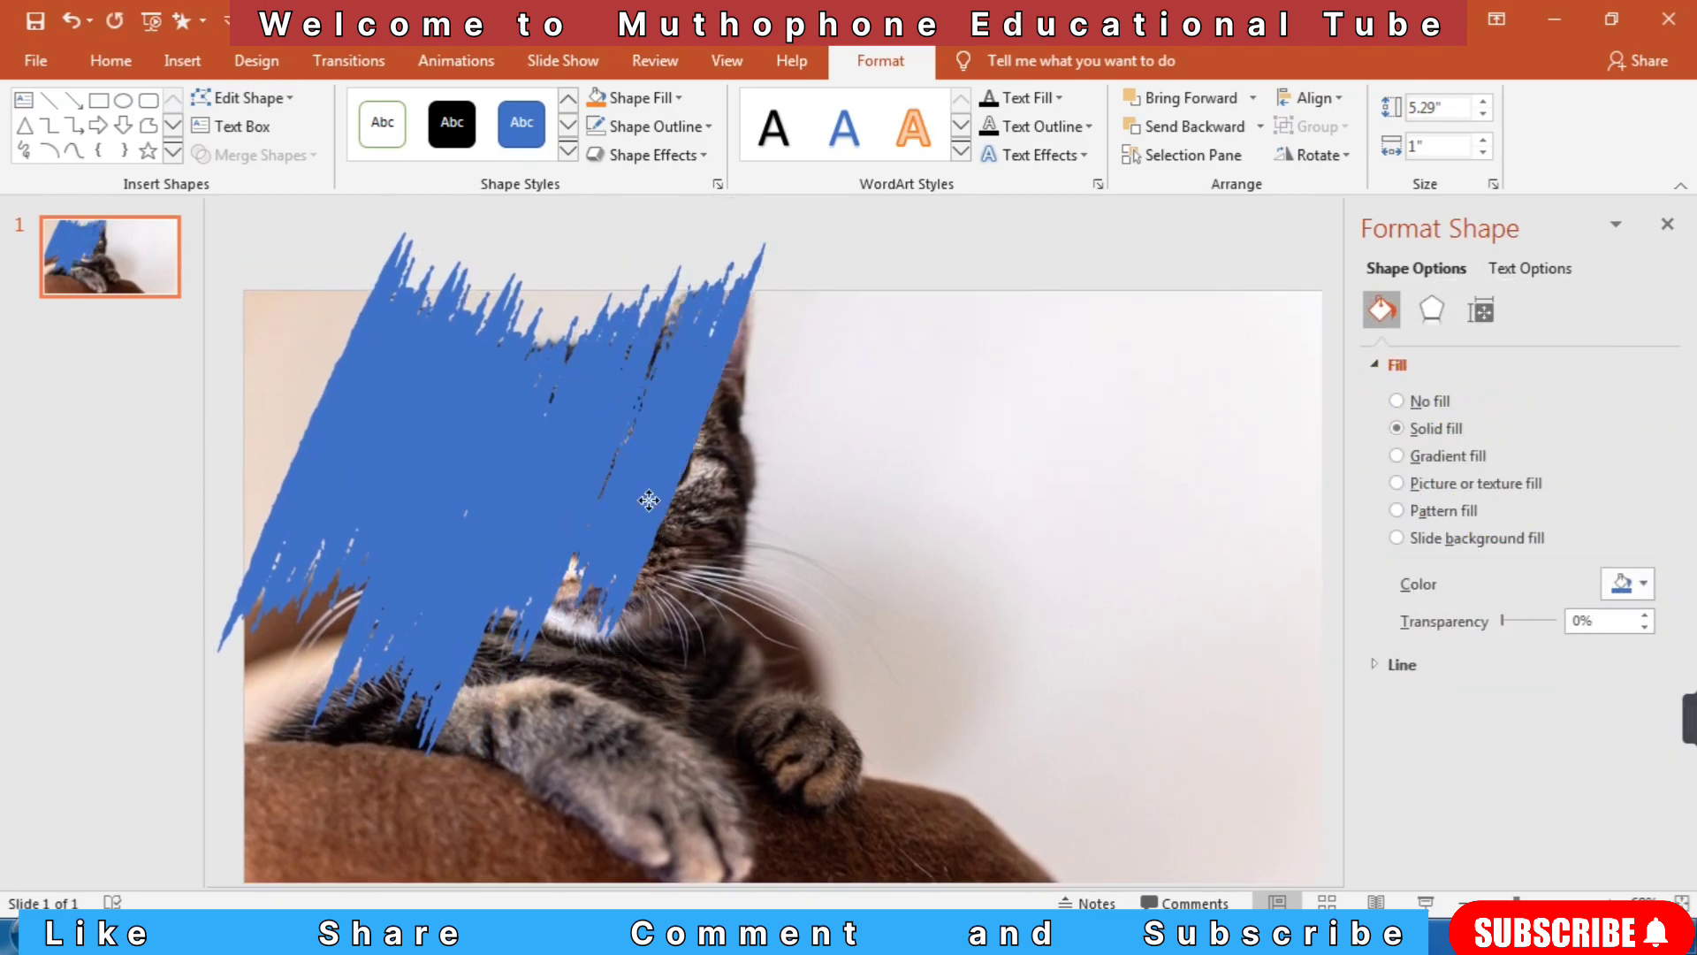
mouse_move(648, 500)
mouse_down()
mouse_move(597, 605)
mouse_move(570, 619)
mouse_move(584, 569)
mouse_up()
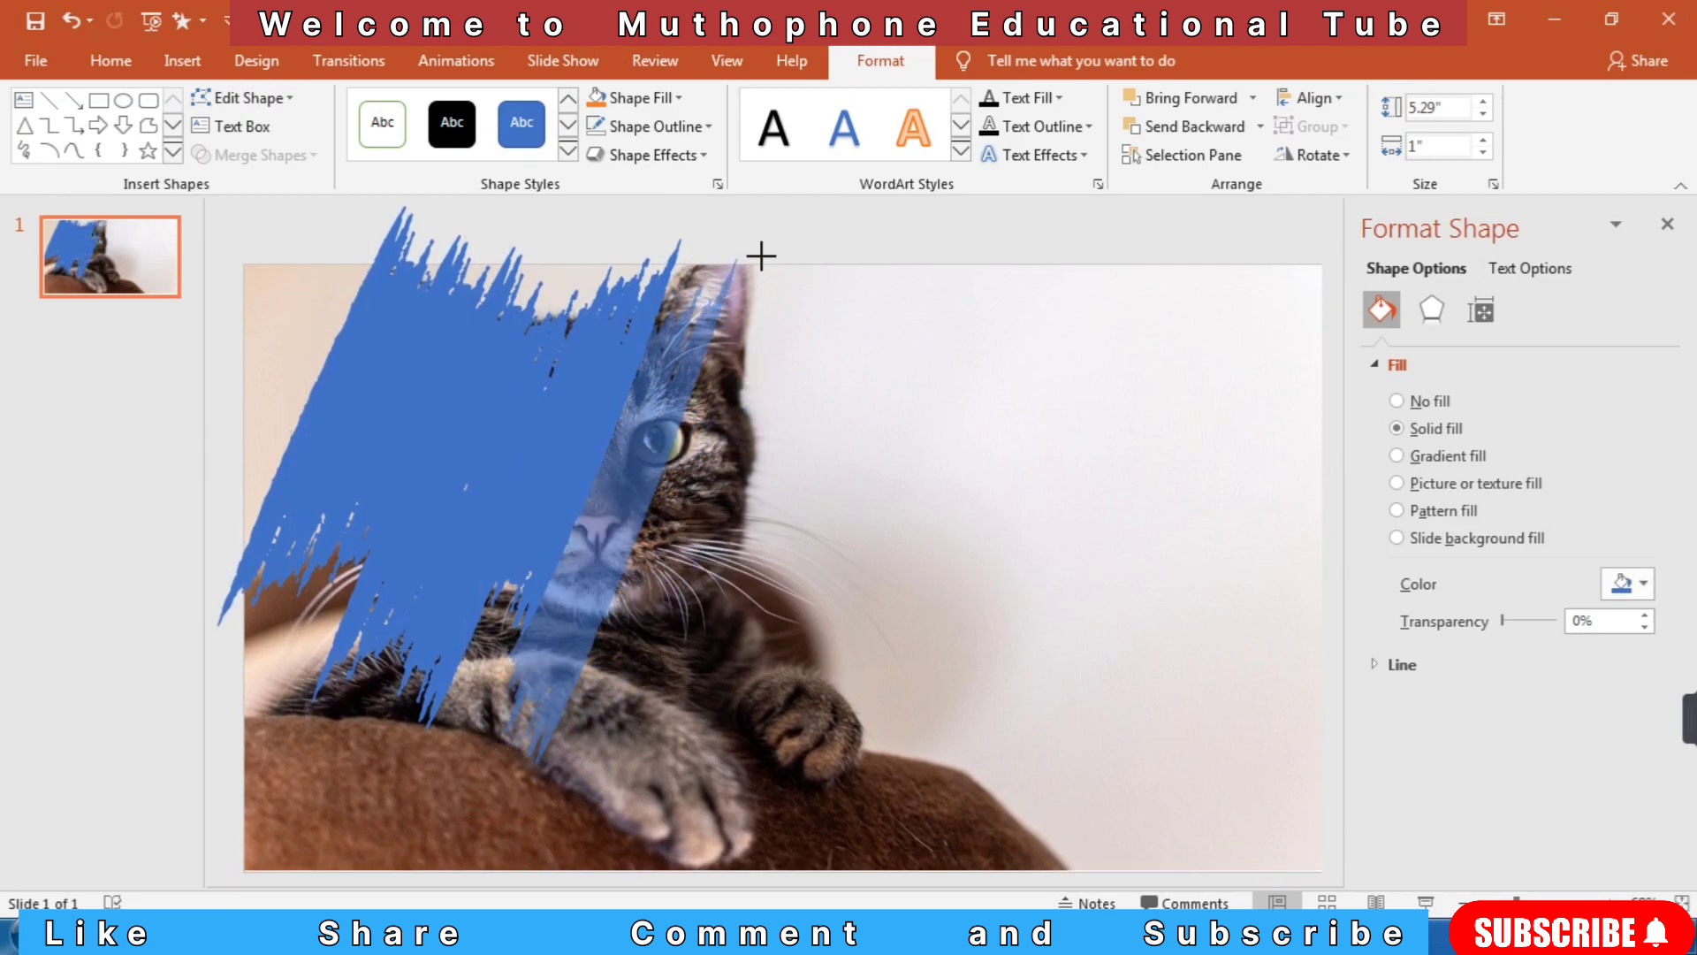
drag(786, 233, 785, 234)
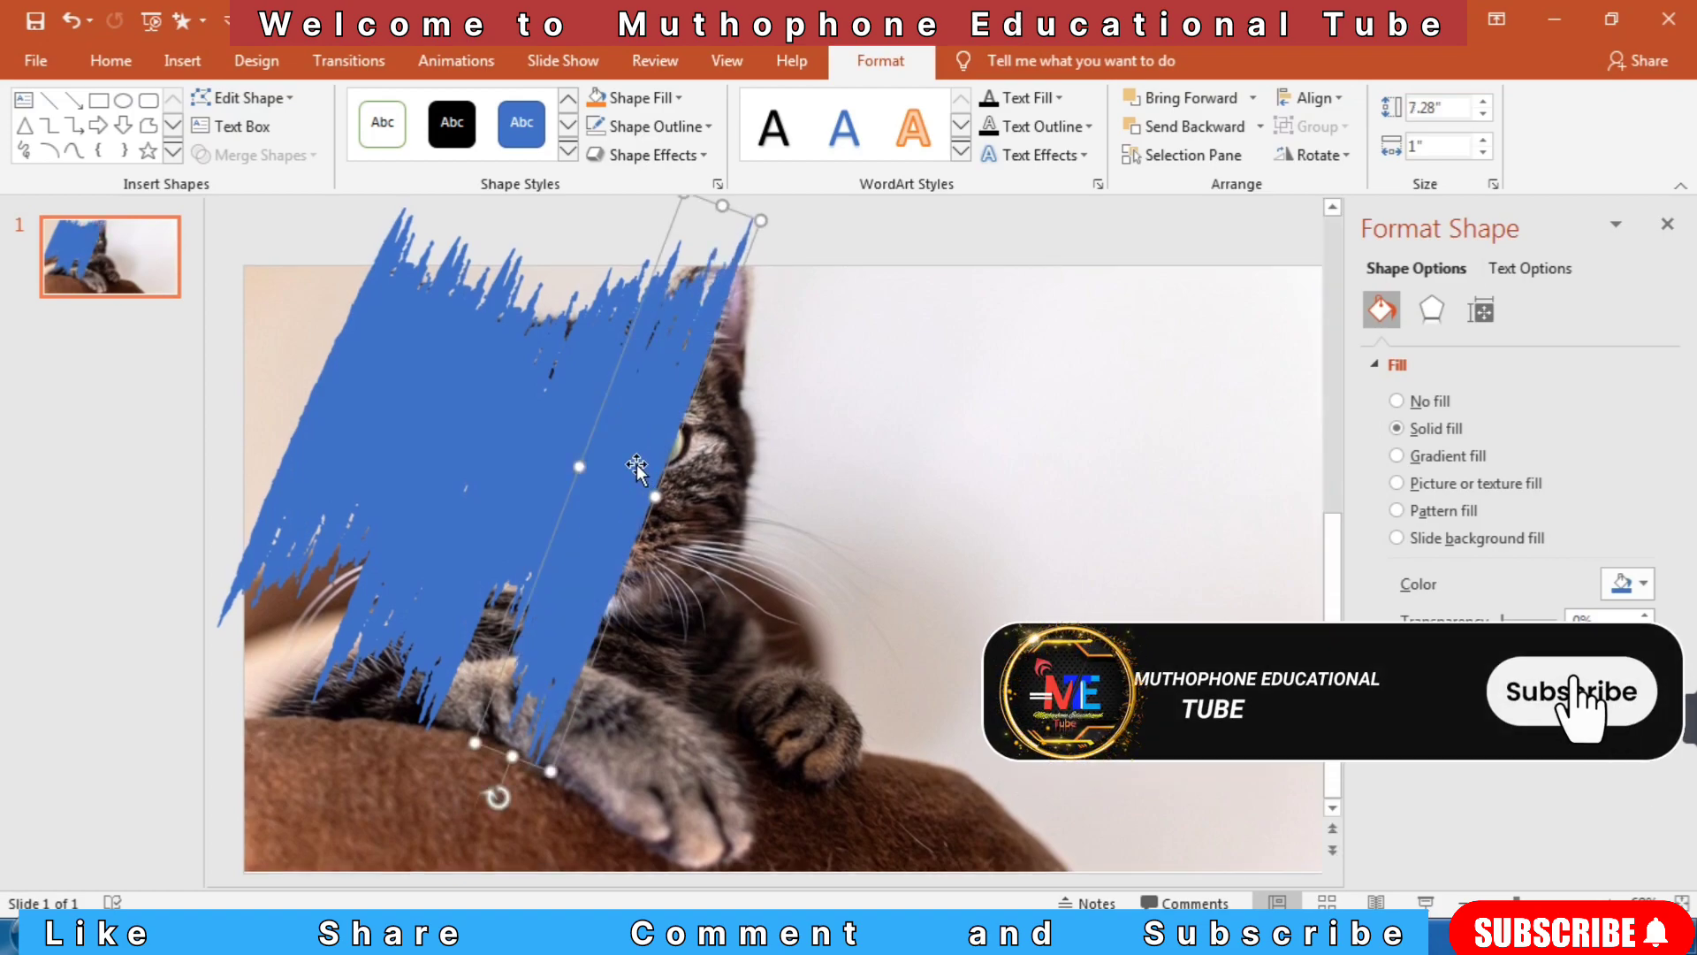
Duplicate the 7.28" stroke, shorten the copy to 5.97" and fit it against the right edge of the painted area
mouse_move(636, 464)
mouse_down()
mouse_move(708, 512)
mouse_move(681, 492)
mouse_up()
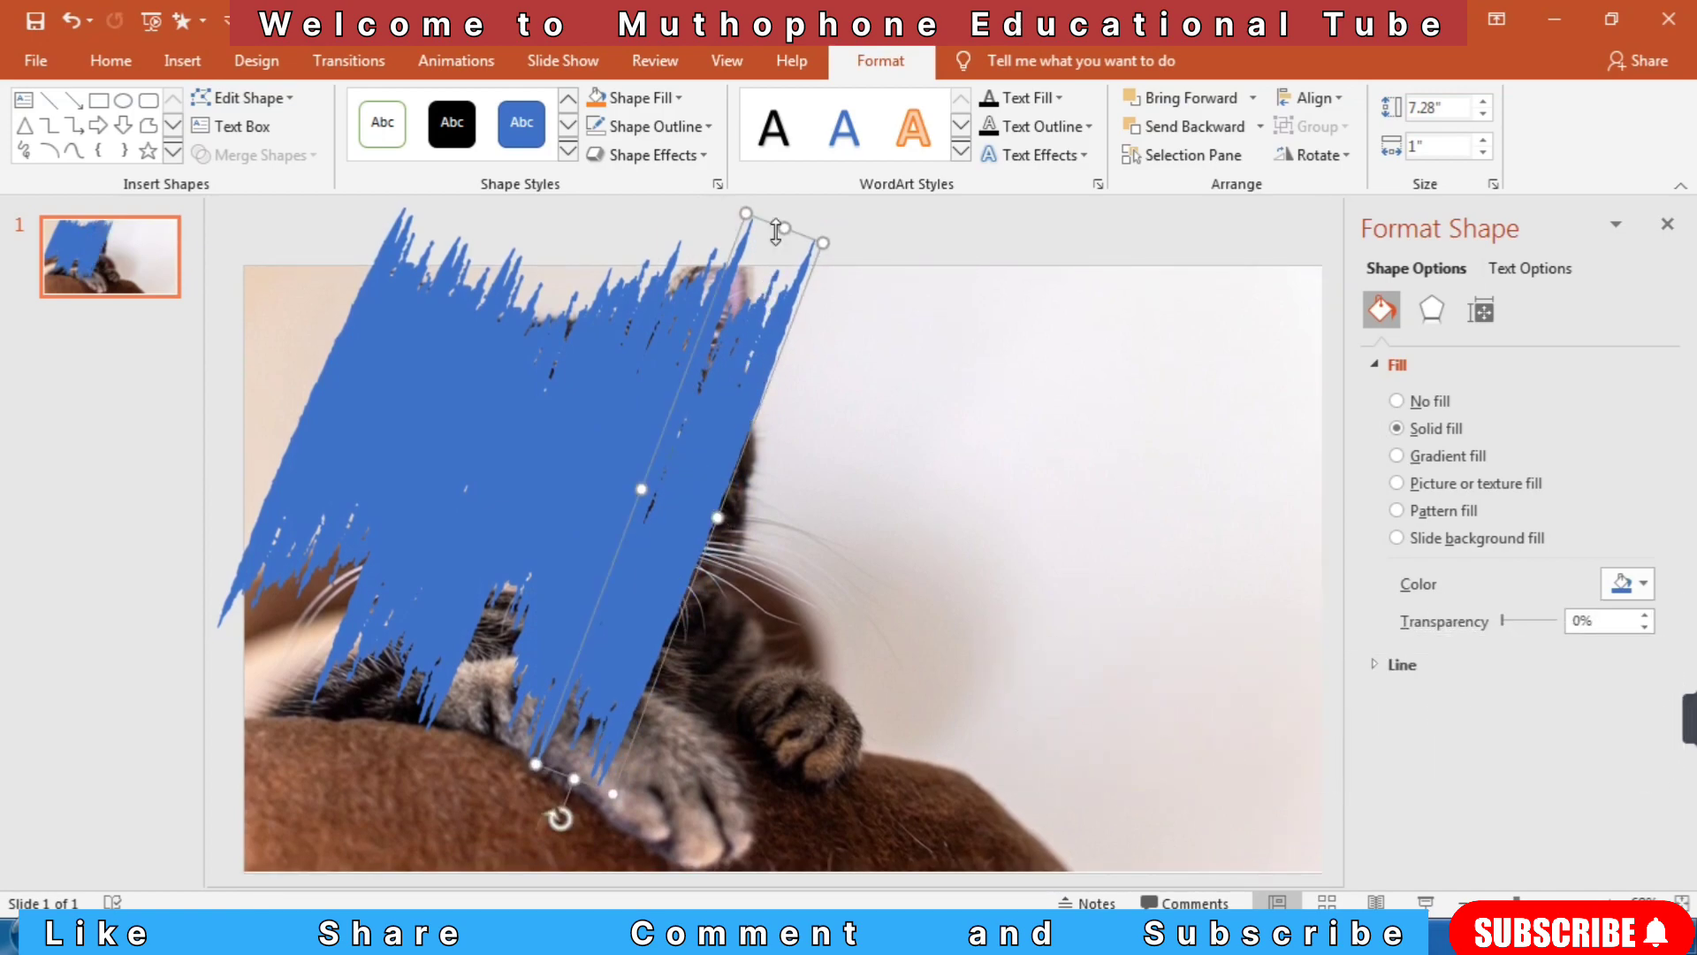
drag(786, 228, 766, 332)
drag(692, 555, 707, 520)
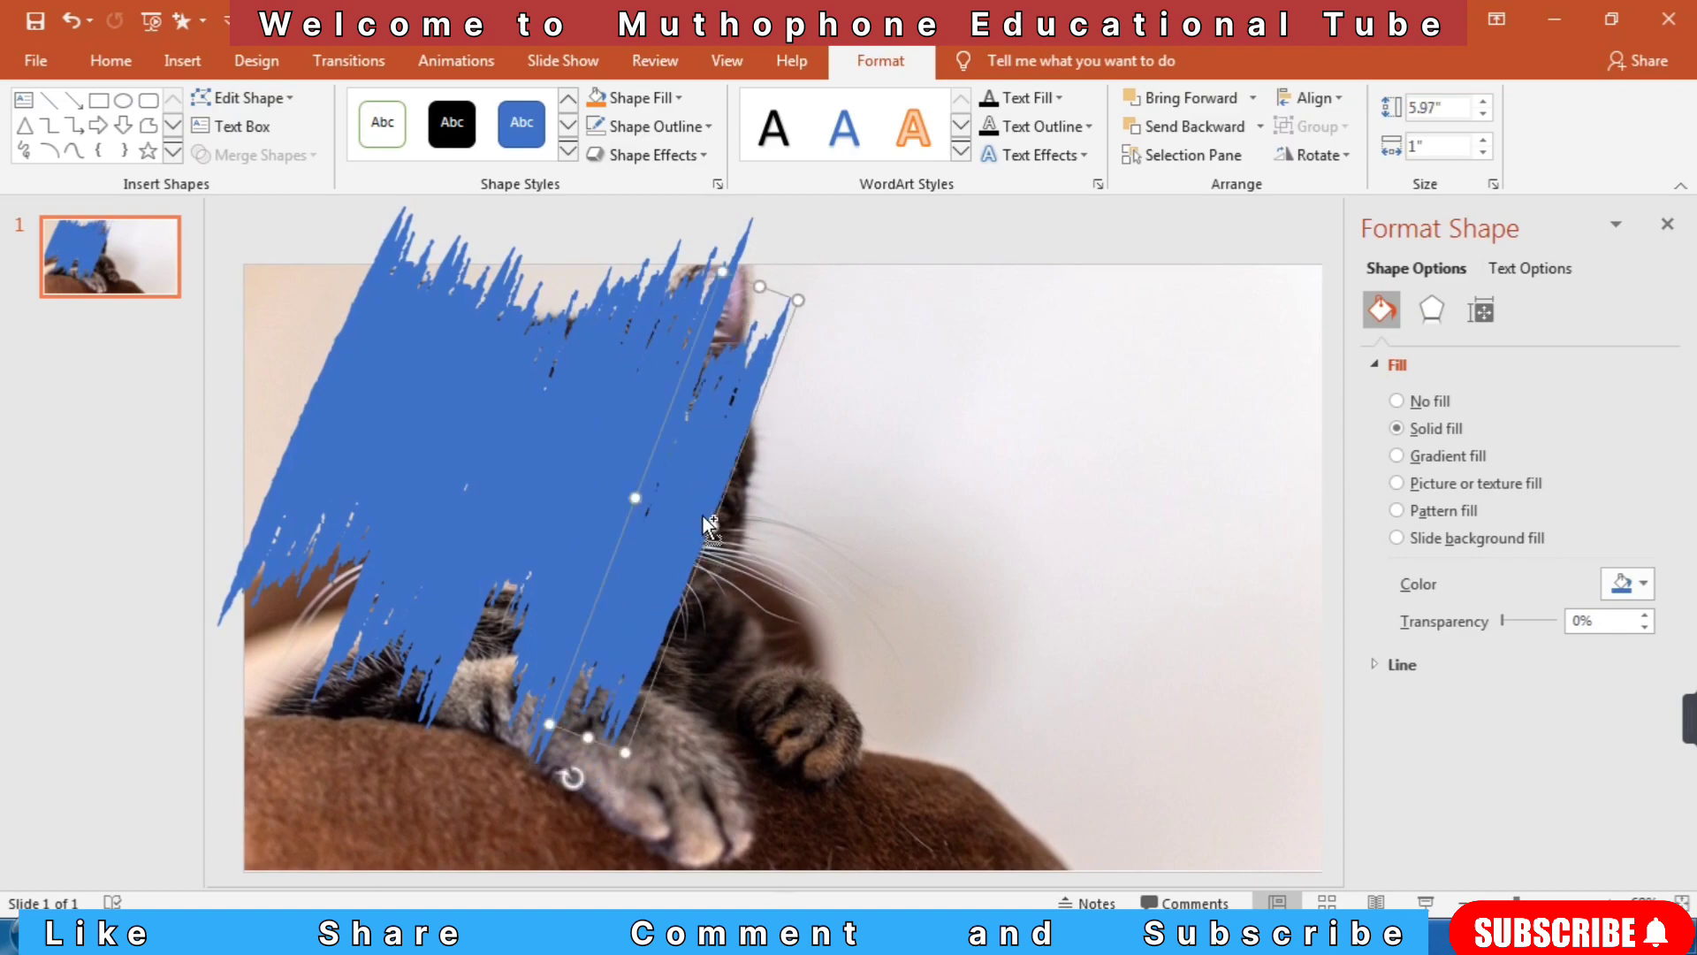
Duplicate the 5.97" stroke, shorten the copy to 5.18", turn it around and fit it at the painted area's right edge
key(ctrl+d)
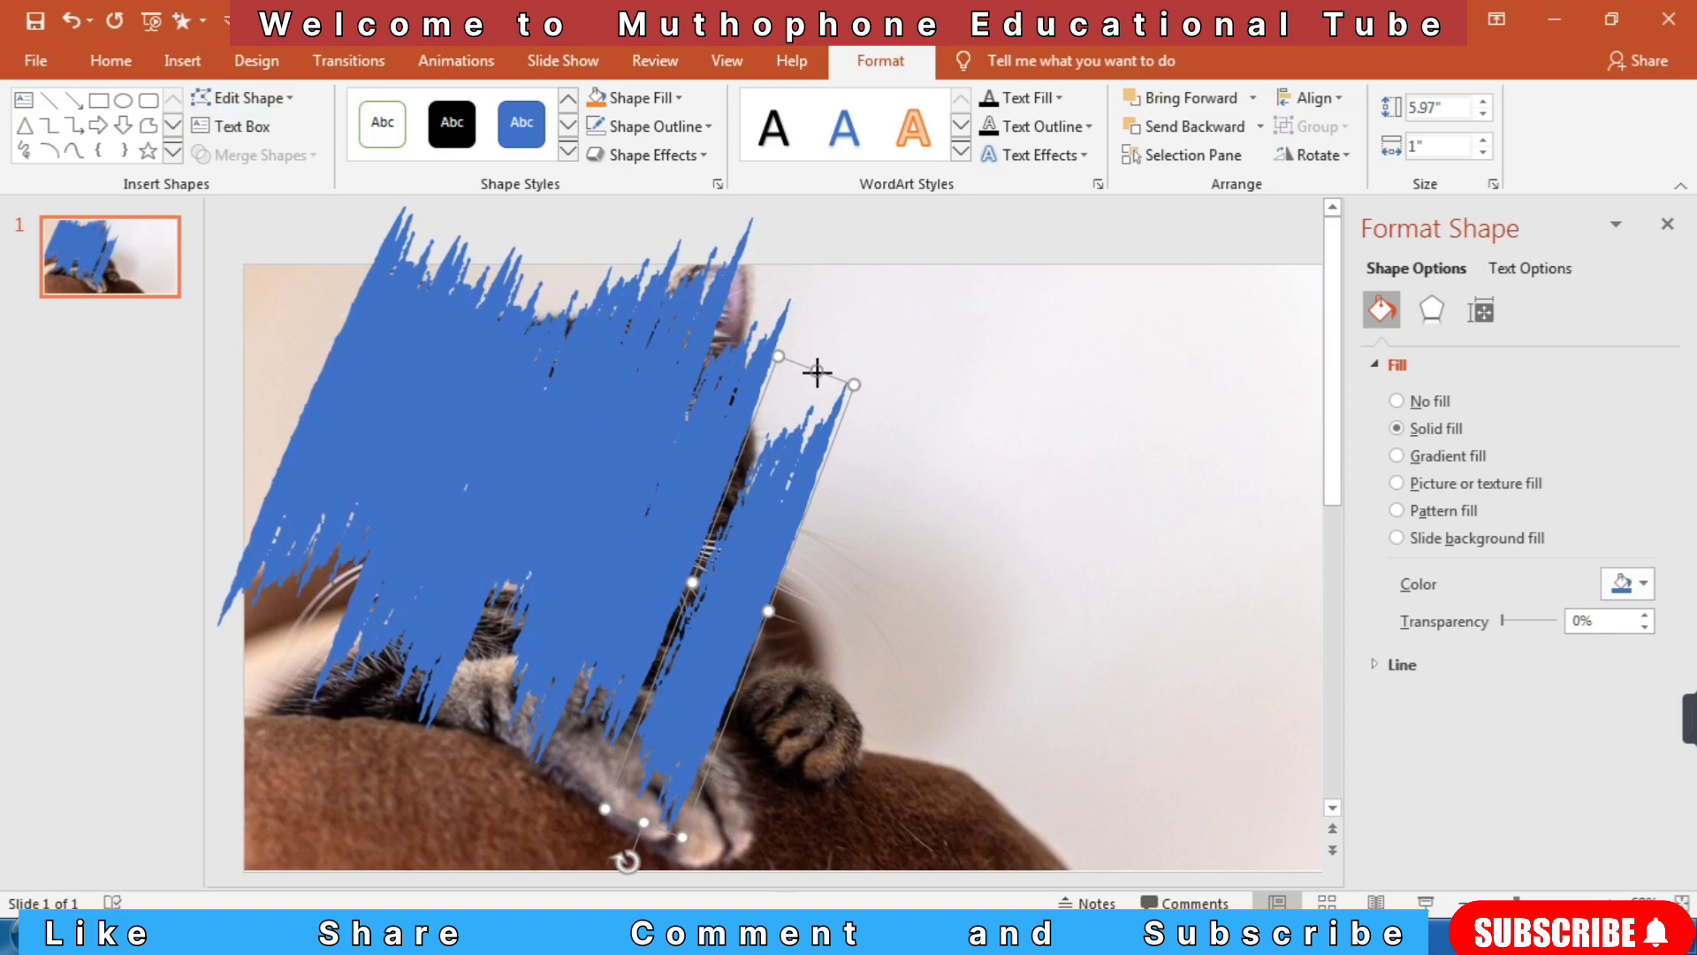
drag(817, 372, 796, 428)
drag(746, 587, 762, 548)
mouse_move(665, 813)
mouse_down()
mouse_move(655, 478)
mouse_move(758, 424)
mouse_move(795, 459)
mouse_up()
drag(790, 530, 765, 528)
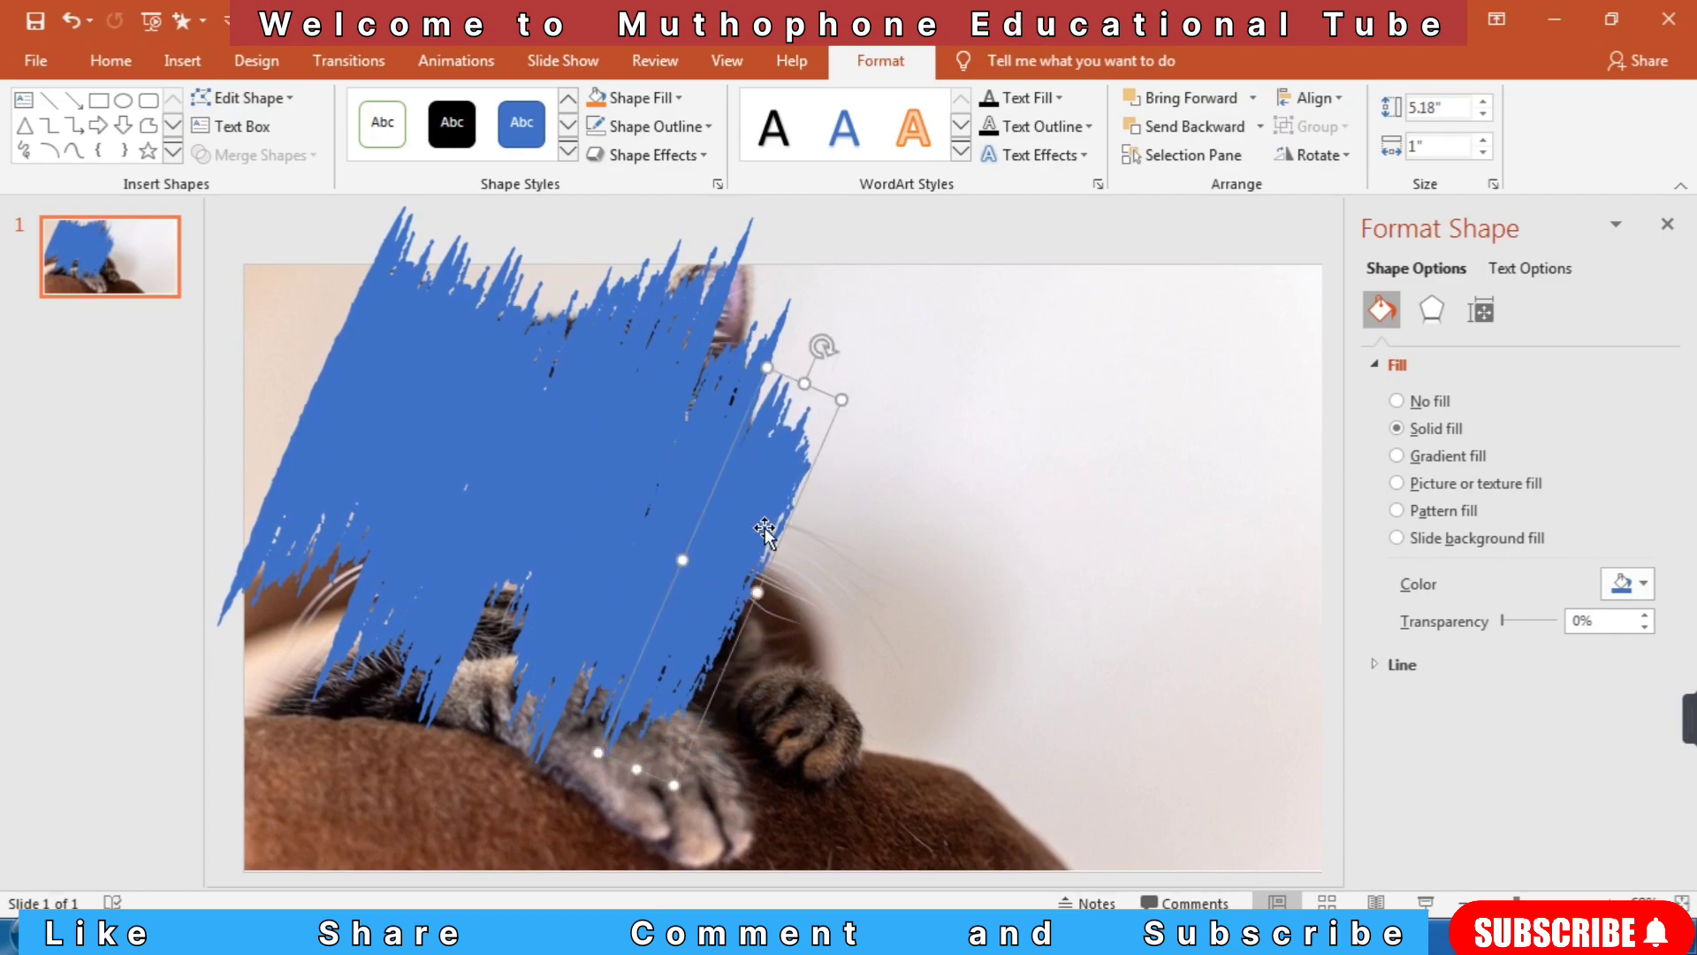
Duplicate the 5.18" stroke, shorten the copy to 3.09" and place it at the upper-left edge of the painted area
key(ctrl+d)
drag(851, 483, 797, 631)
mouse_move(740, 781)
mouse_down()
mouse_move(298, 405)
mouse_move(316, 417)
mouse_up()
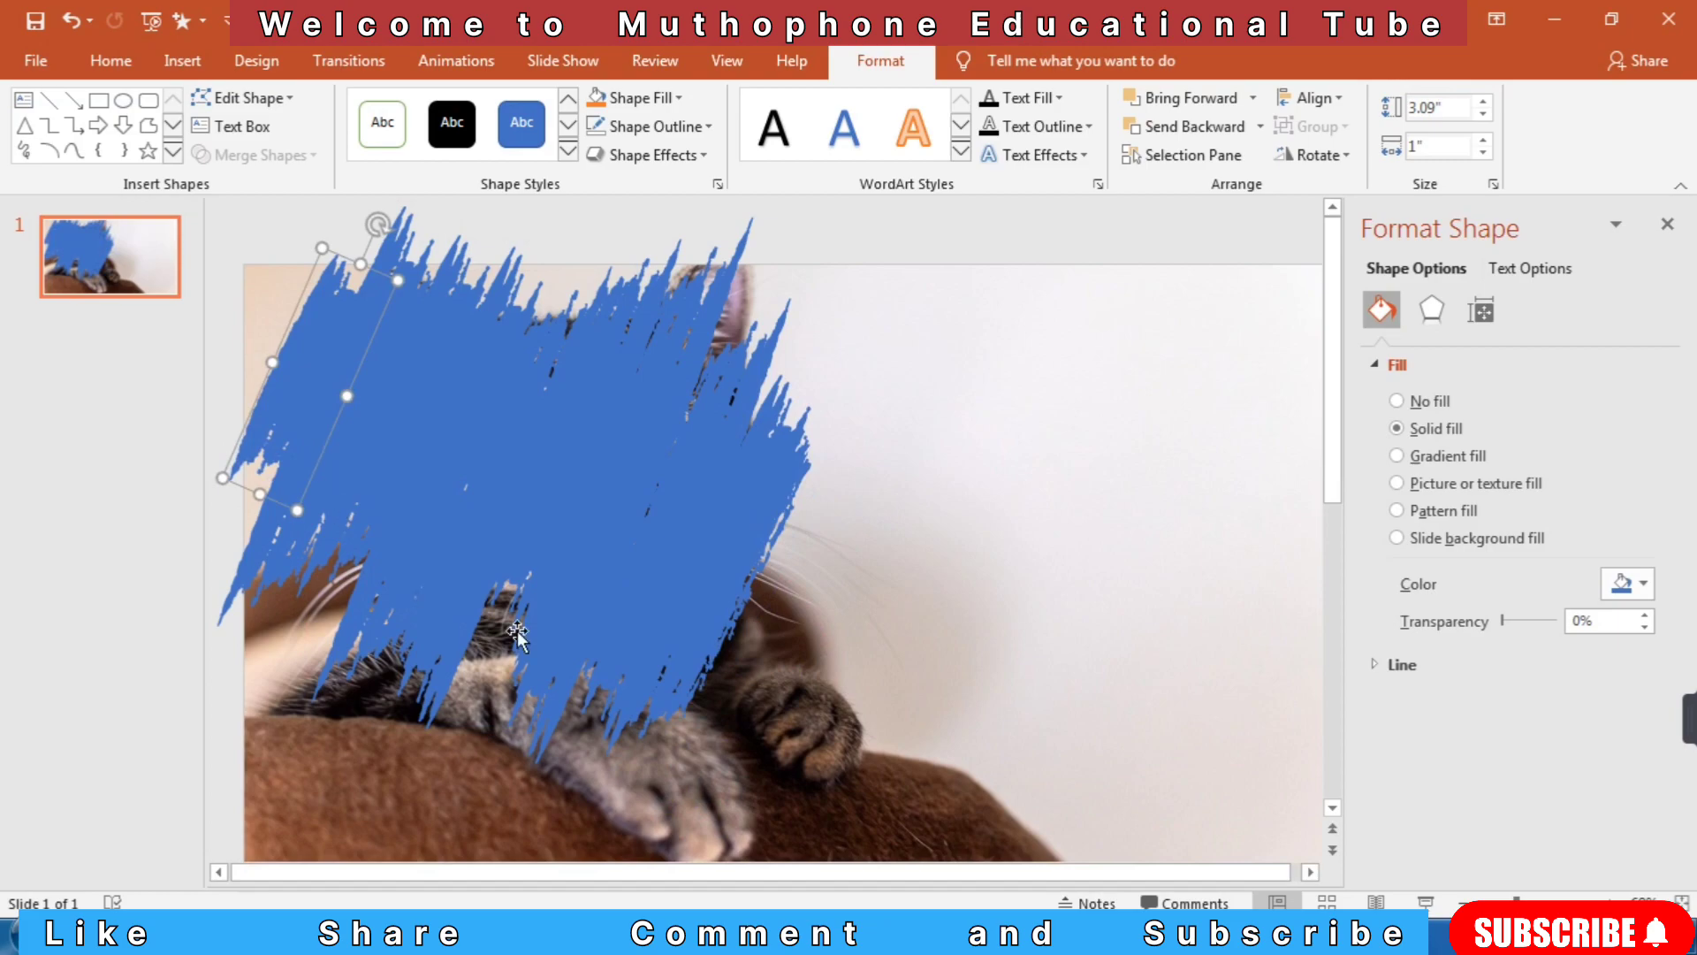
Select all the brush stroke shapes together and give them a slide background fill
mouse_move(253, 227)
mouse_down()
mouse_move(290, 650)
mouse_move(692, 715)
mouse_move(857, 835)
mouse_up()
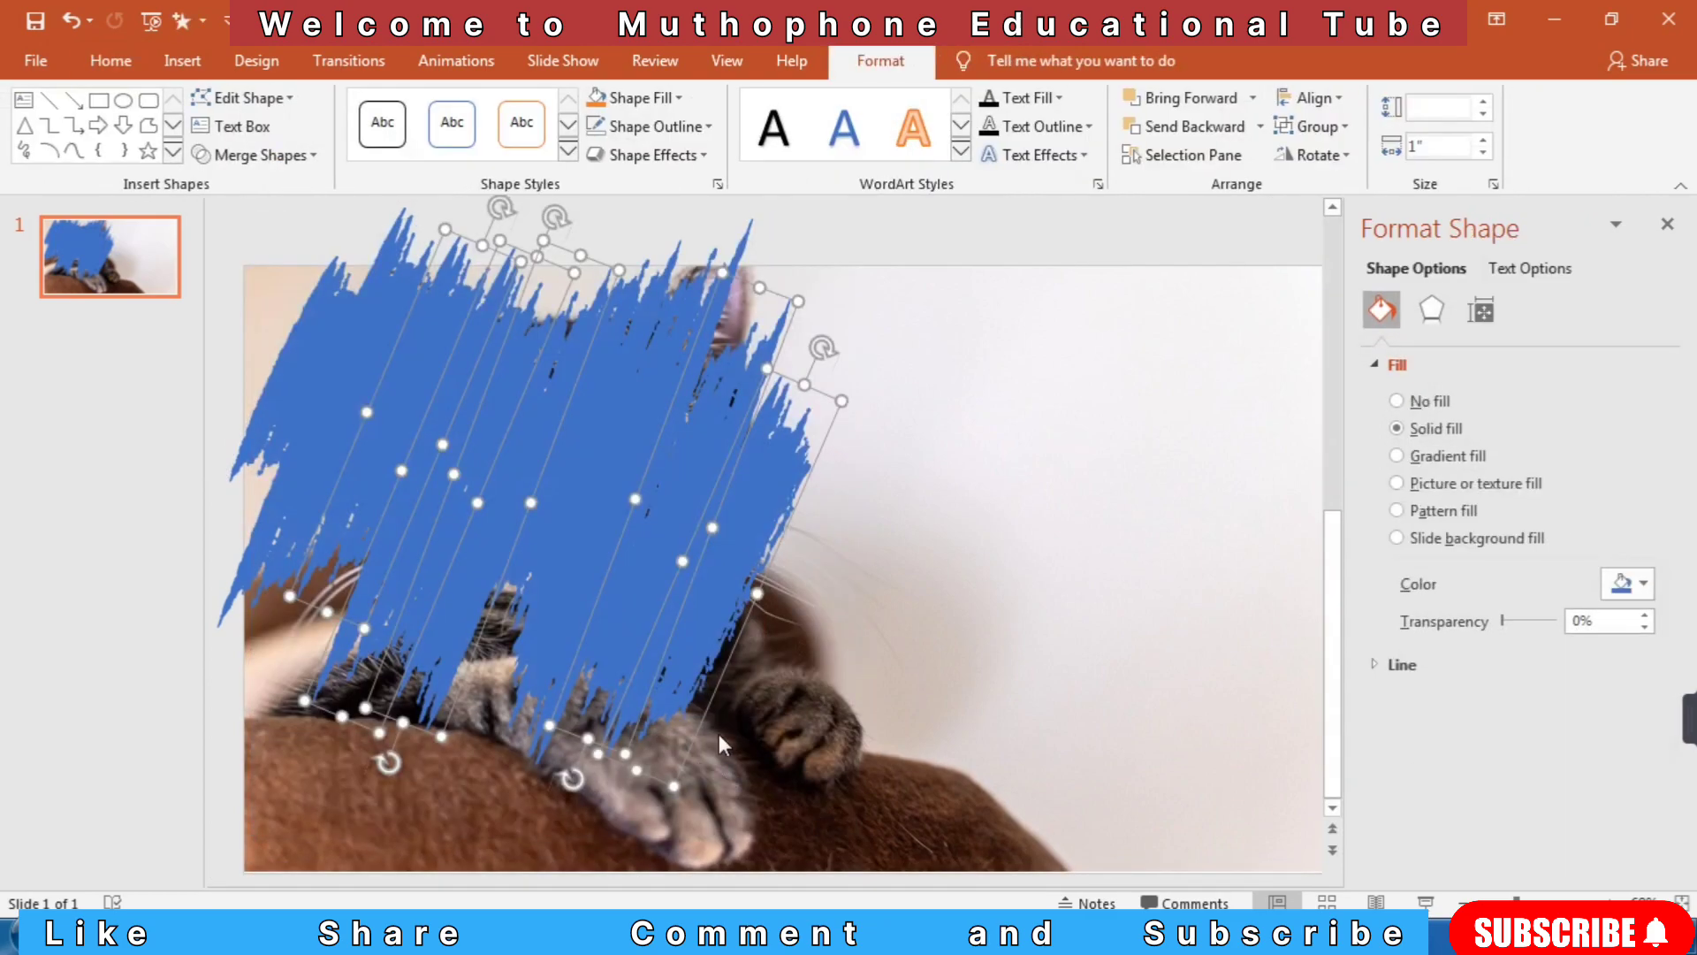
shift+click(347, 341)
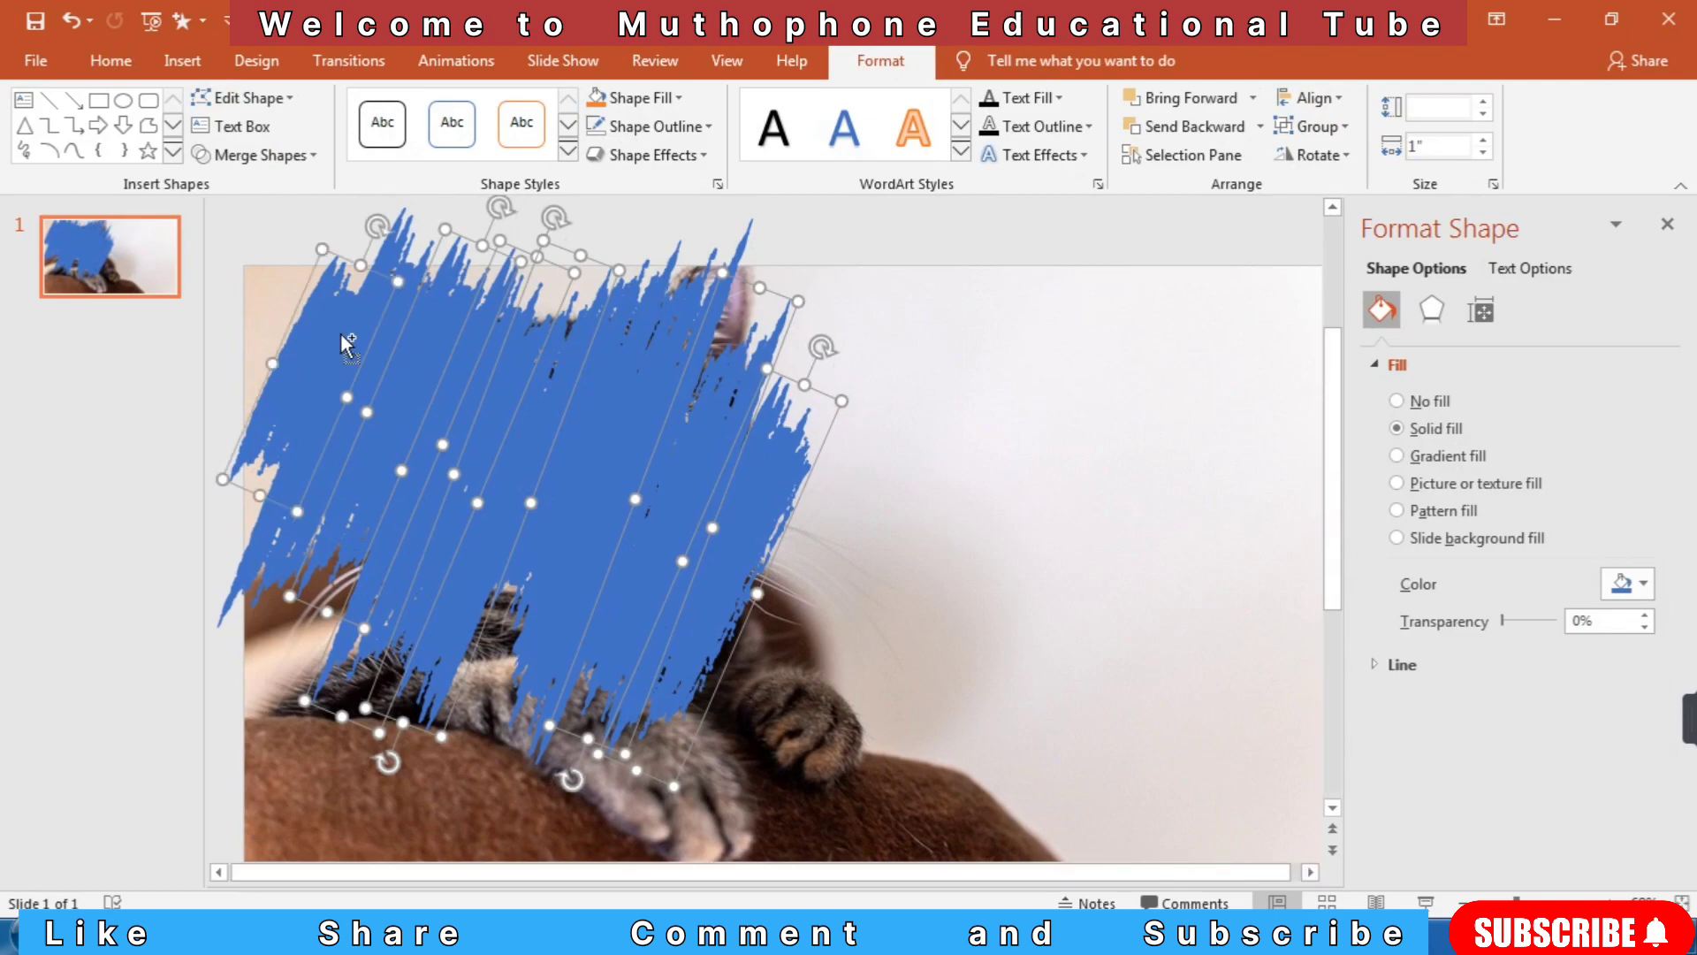
shift+click(401, 230)
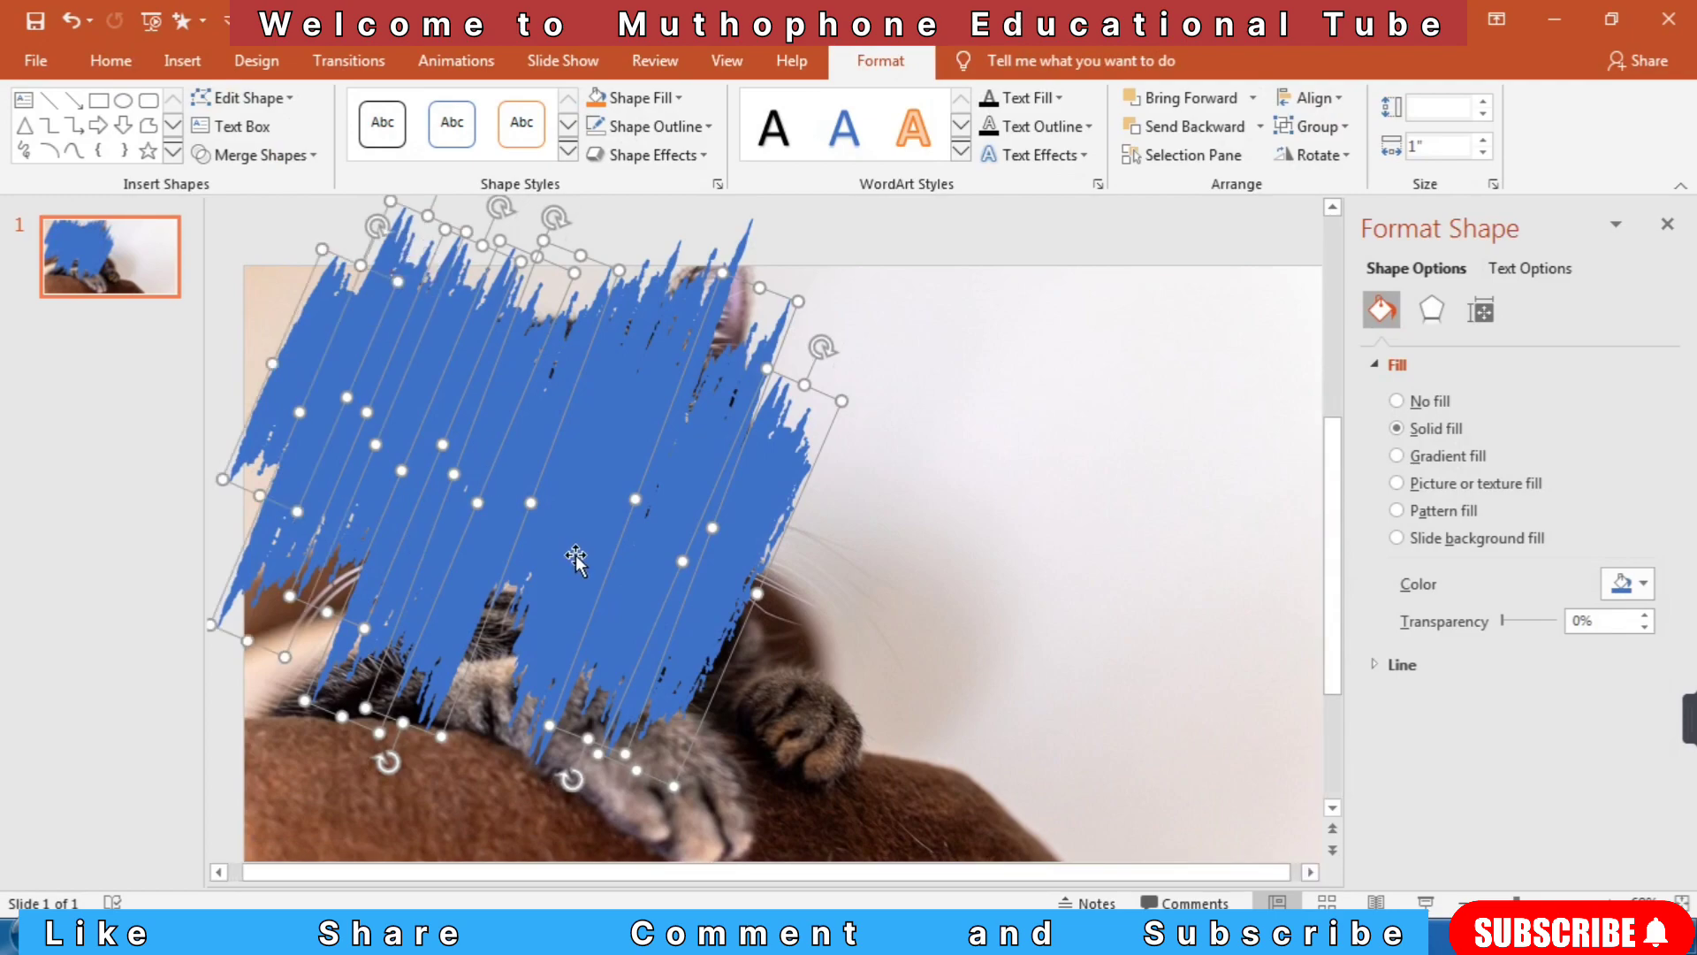
shift+click(538, 650)
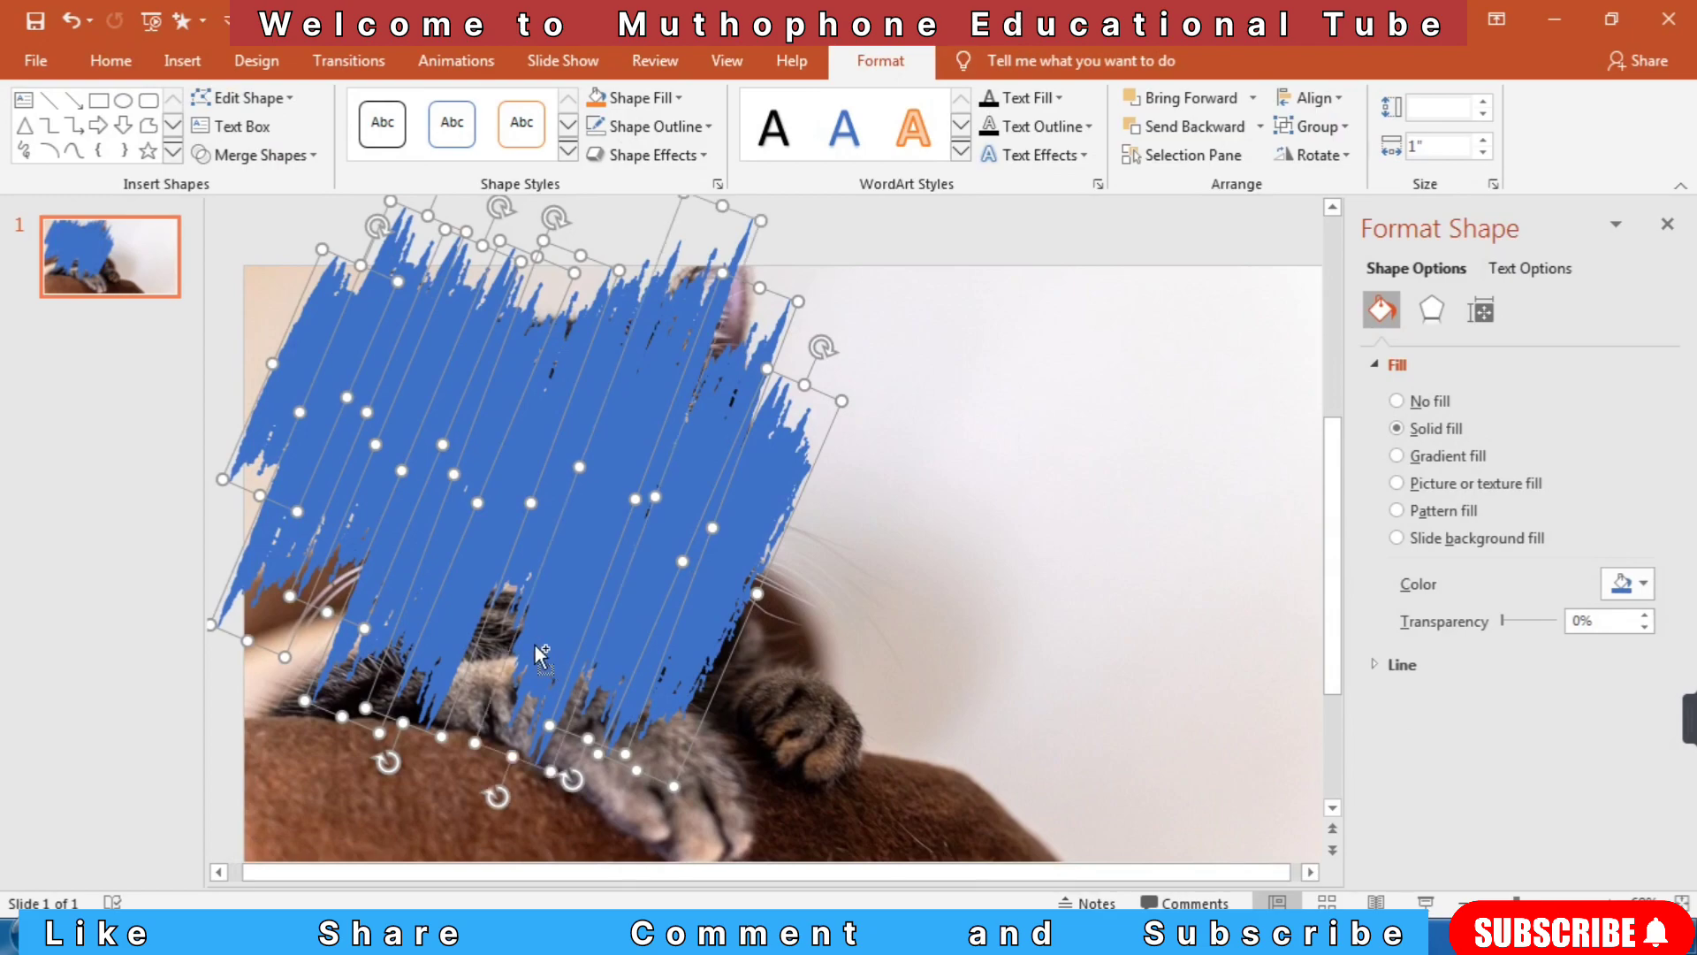
shift+click(518, 594)
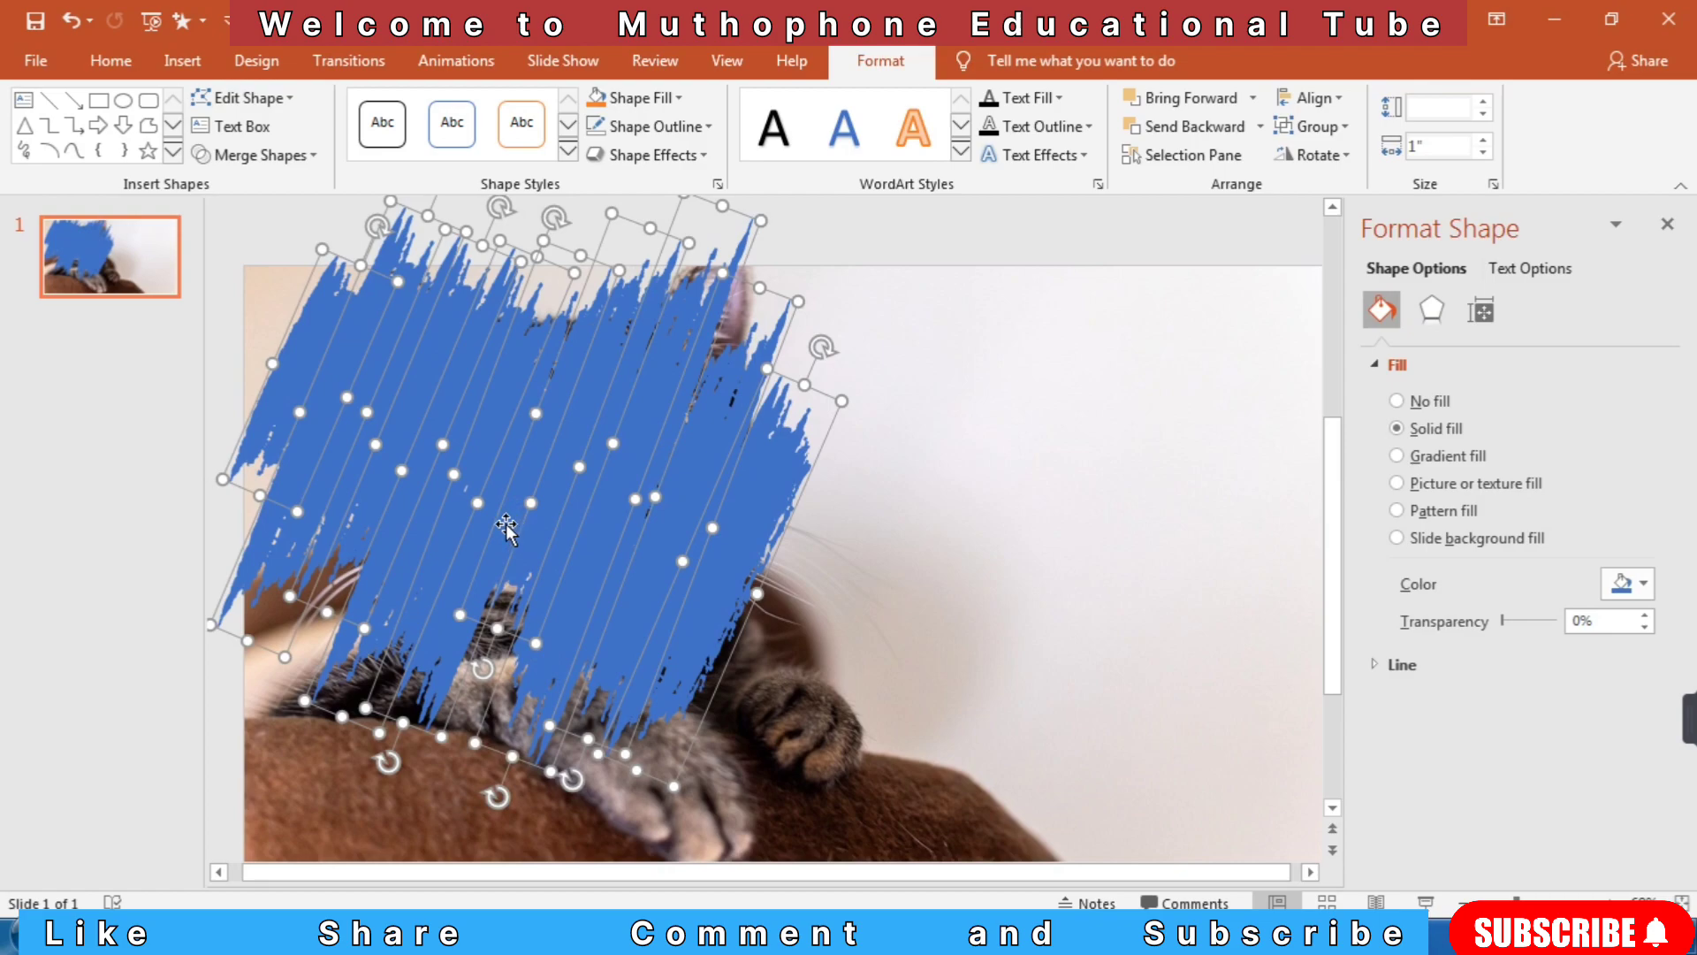
right_click(519, 483)
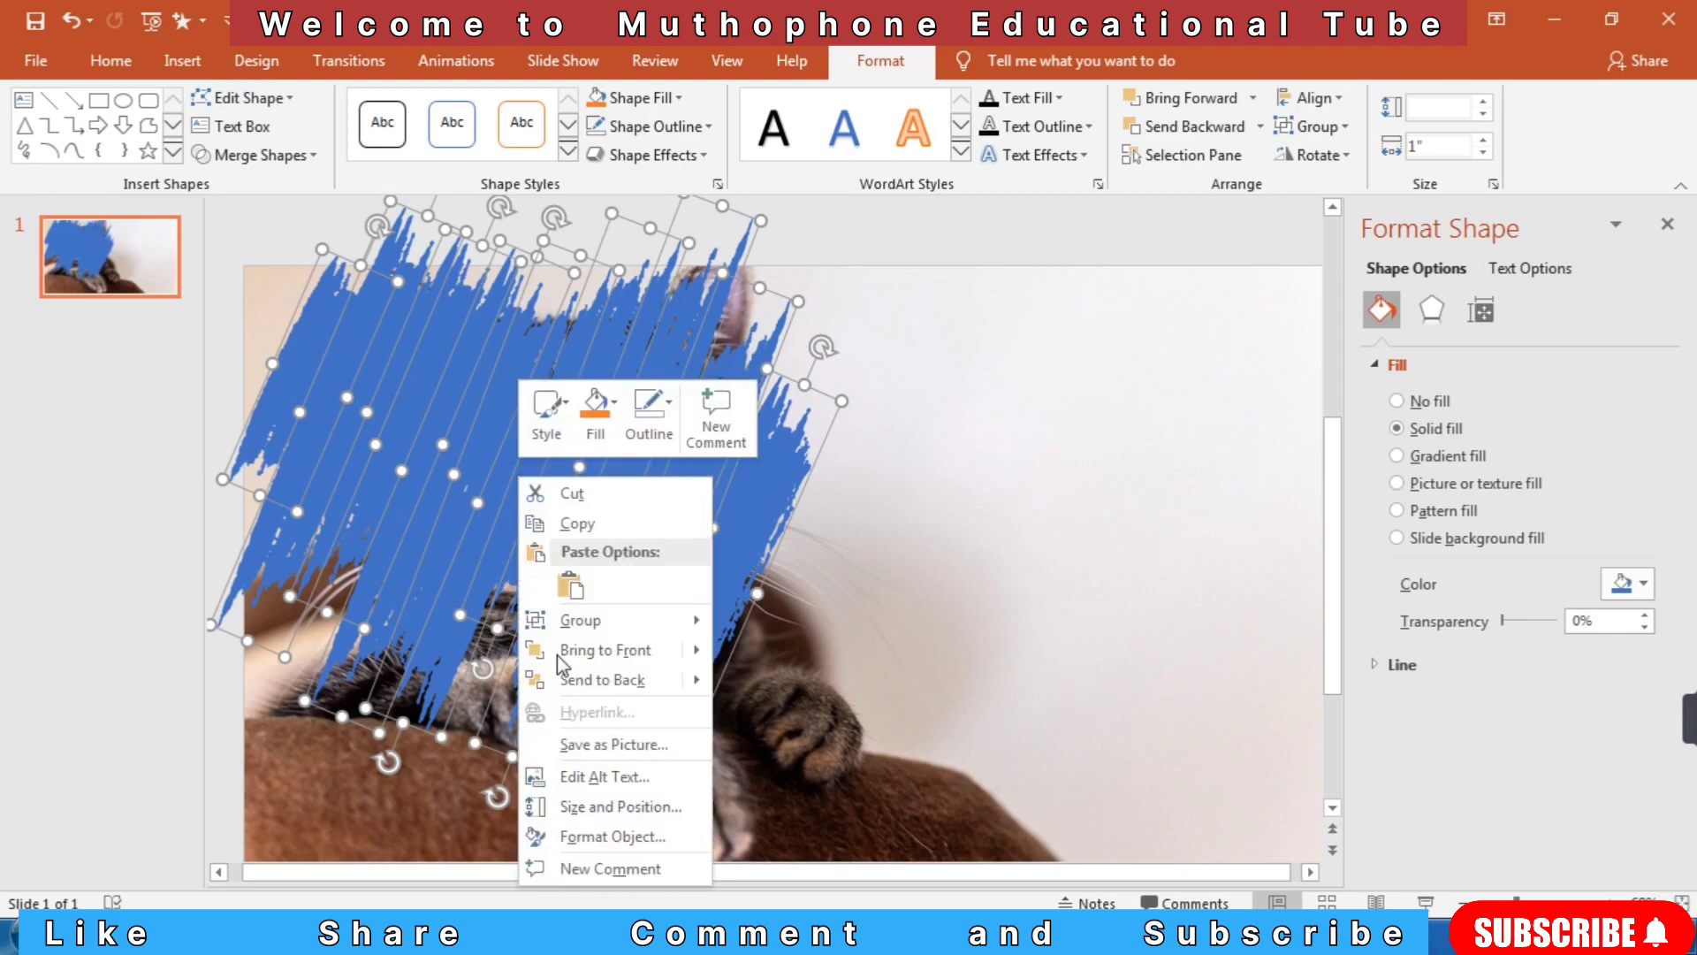
click(677, 831)
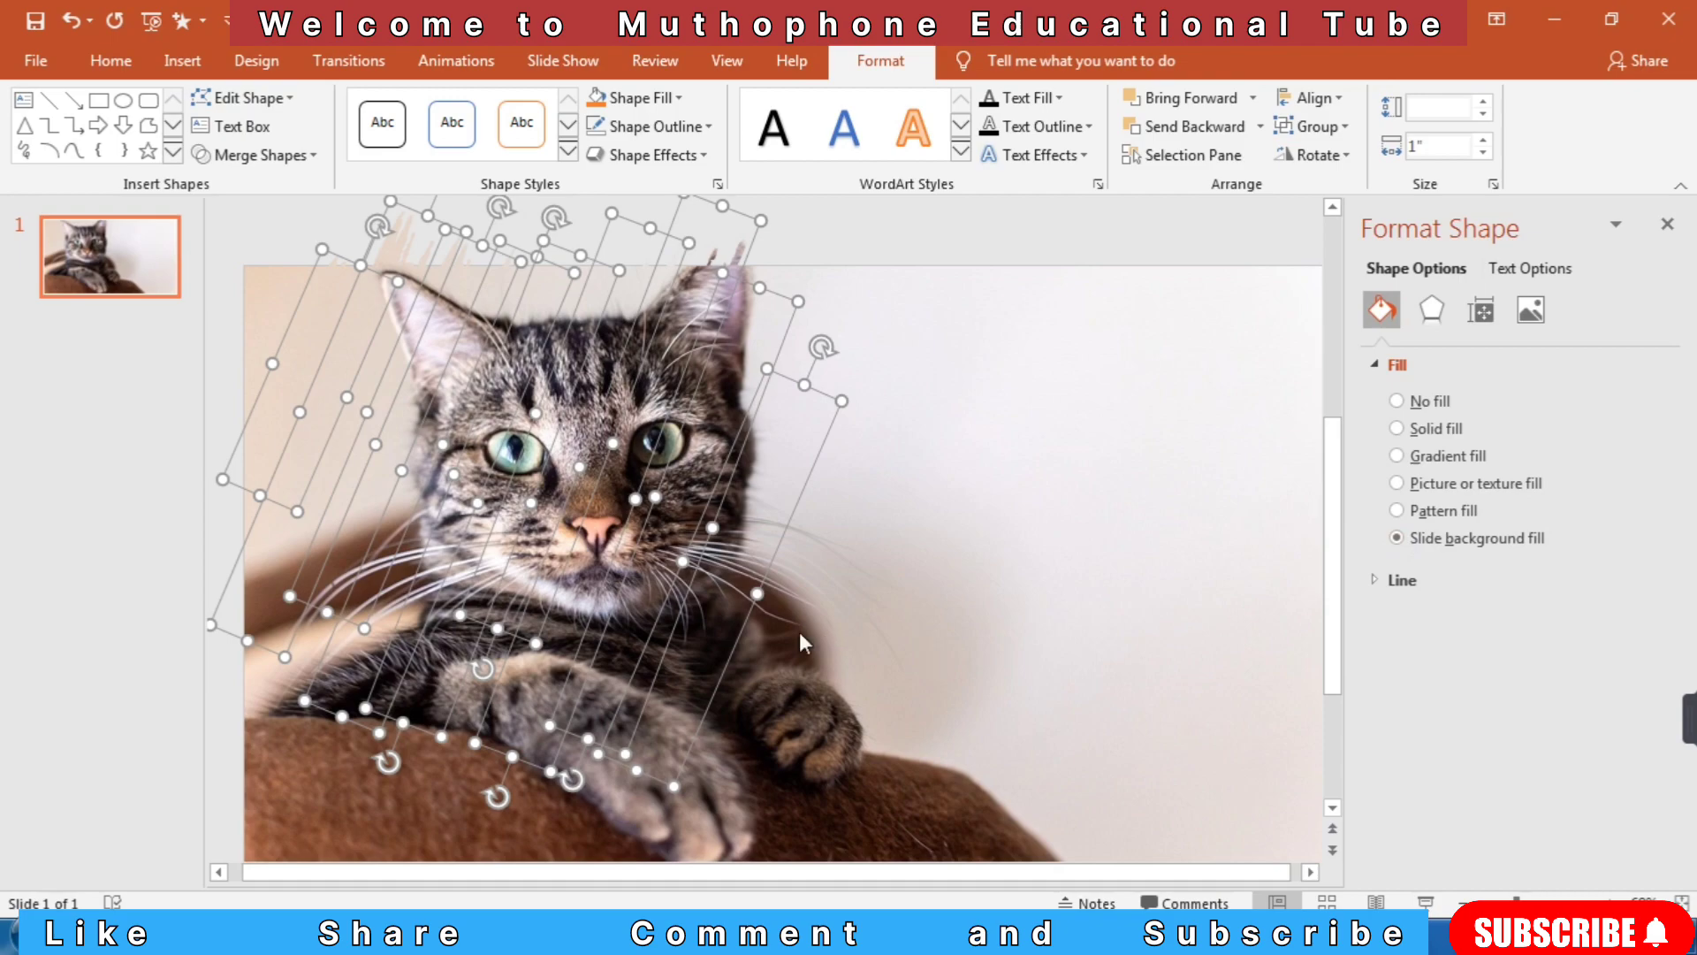
Draw a 13.33" by 7.5" rectangle covering the whole slide and fill it white
click(172, 58)
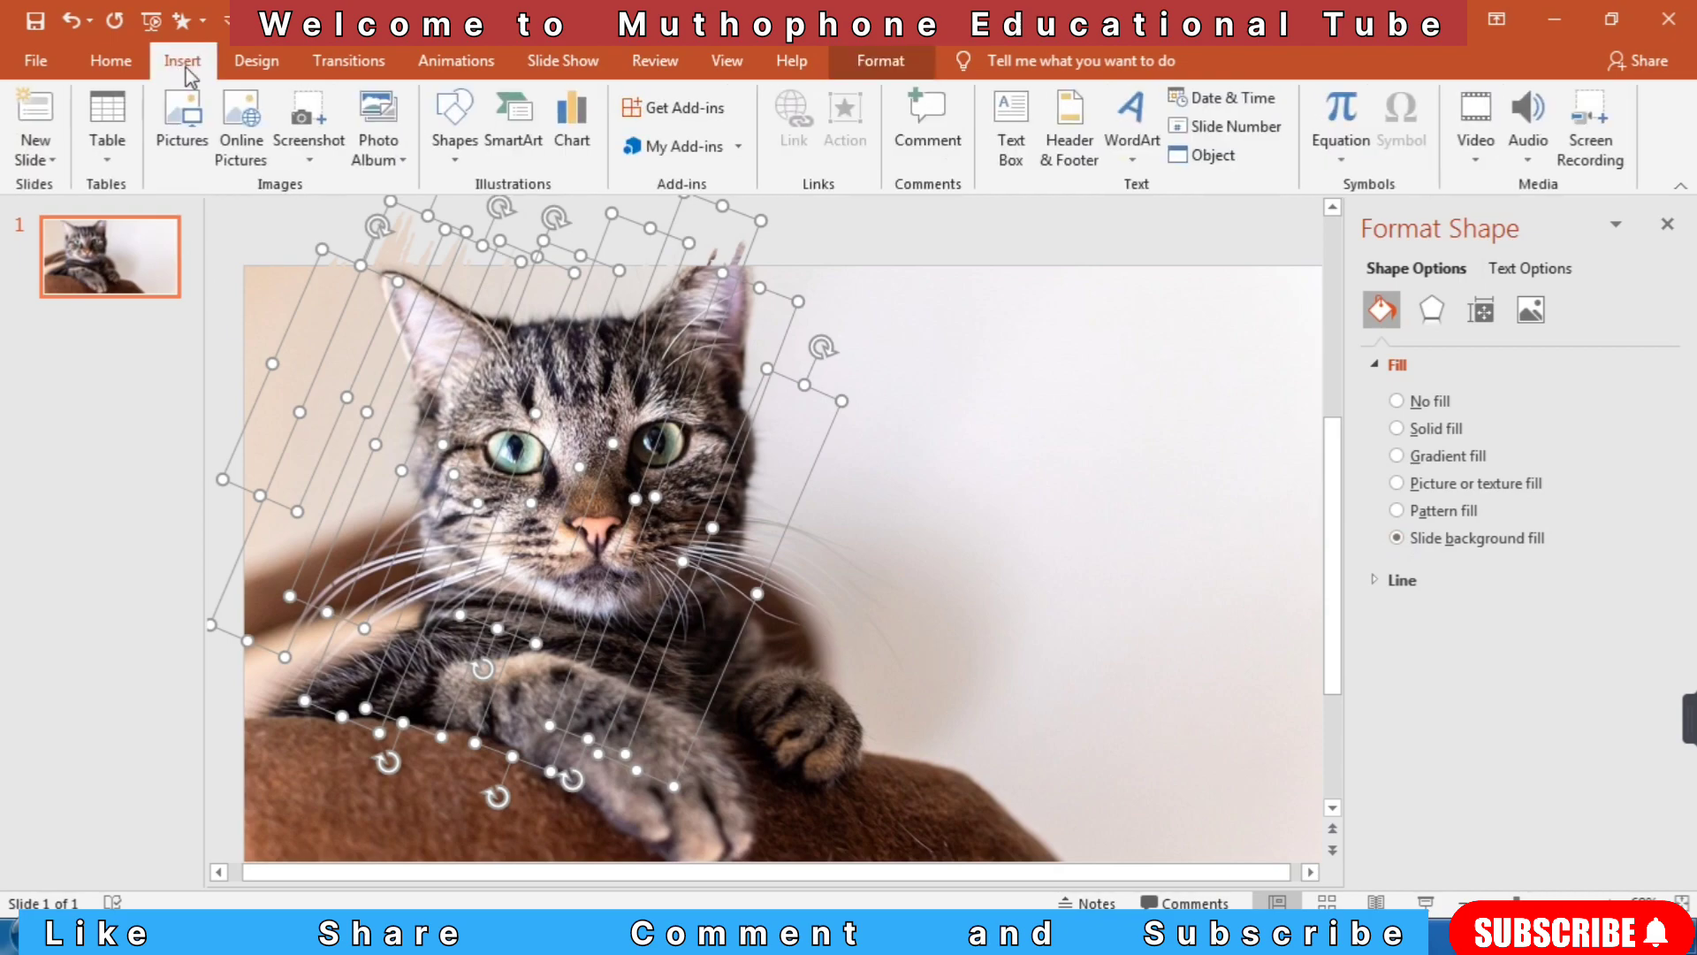
click(459, 161)
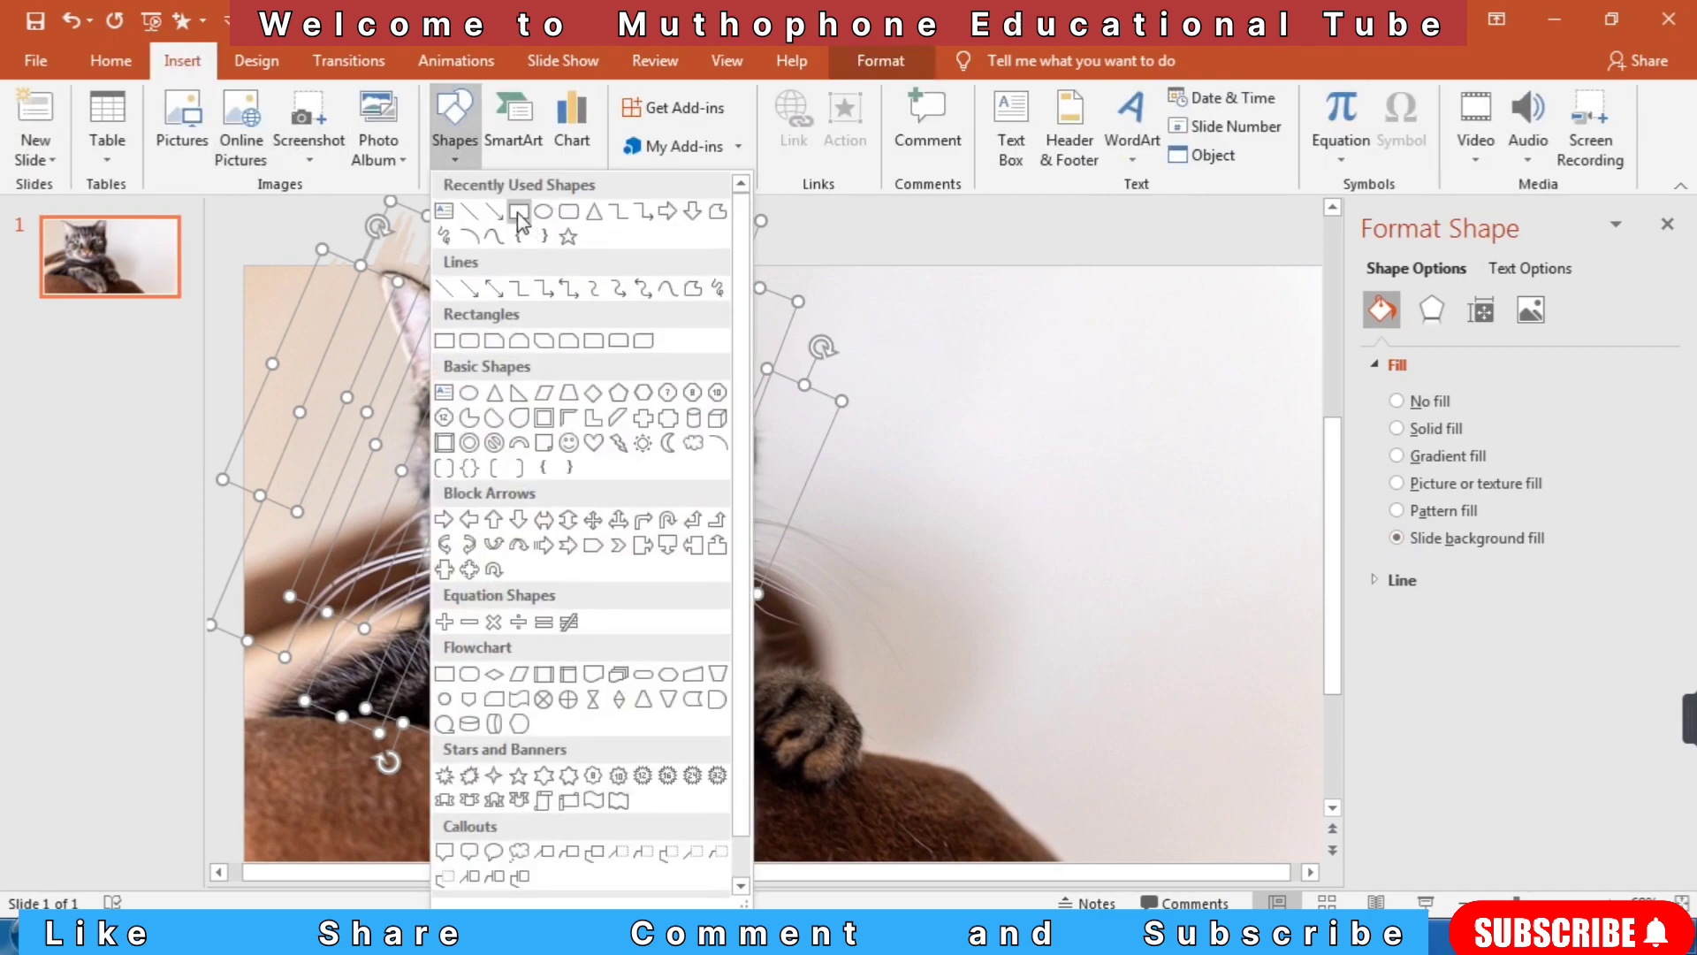
click(524, 228)
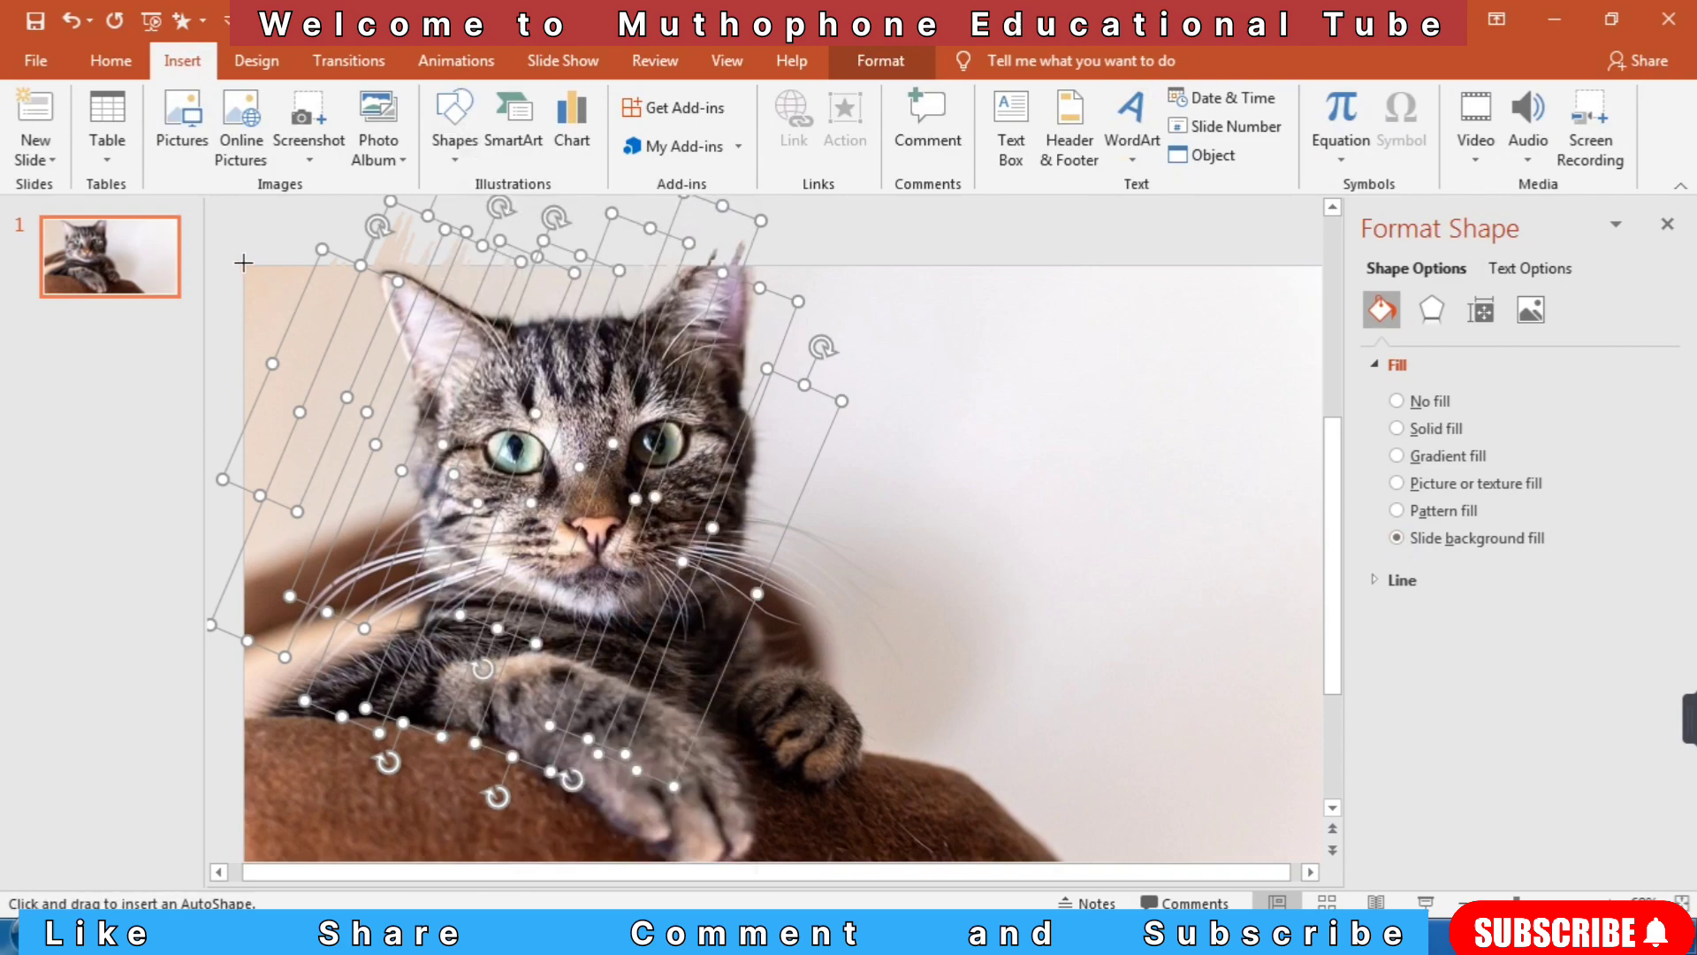
drag(241, 261, 1314, 851)
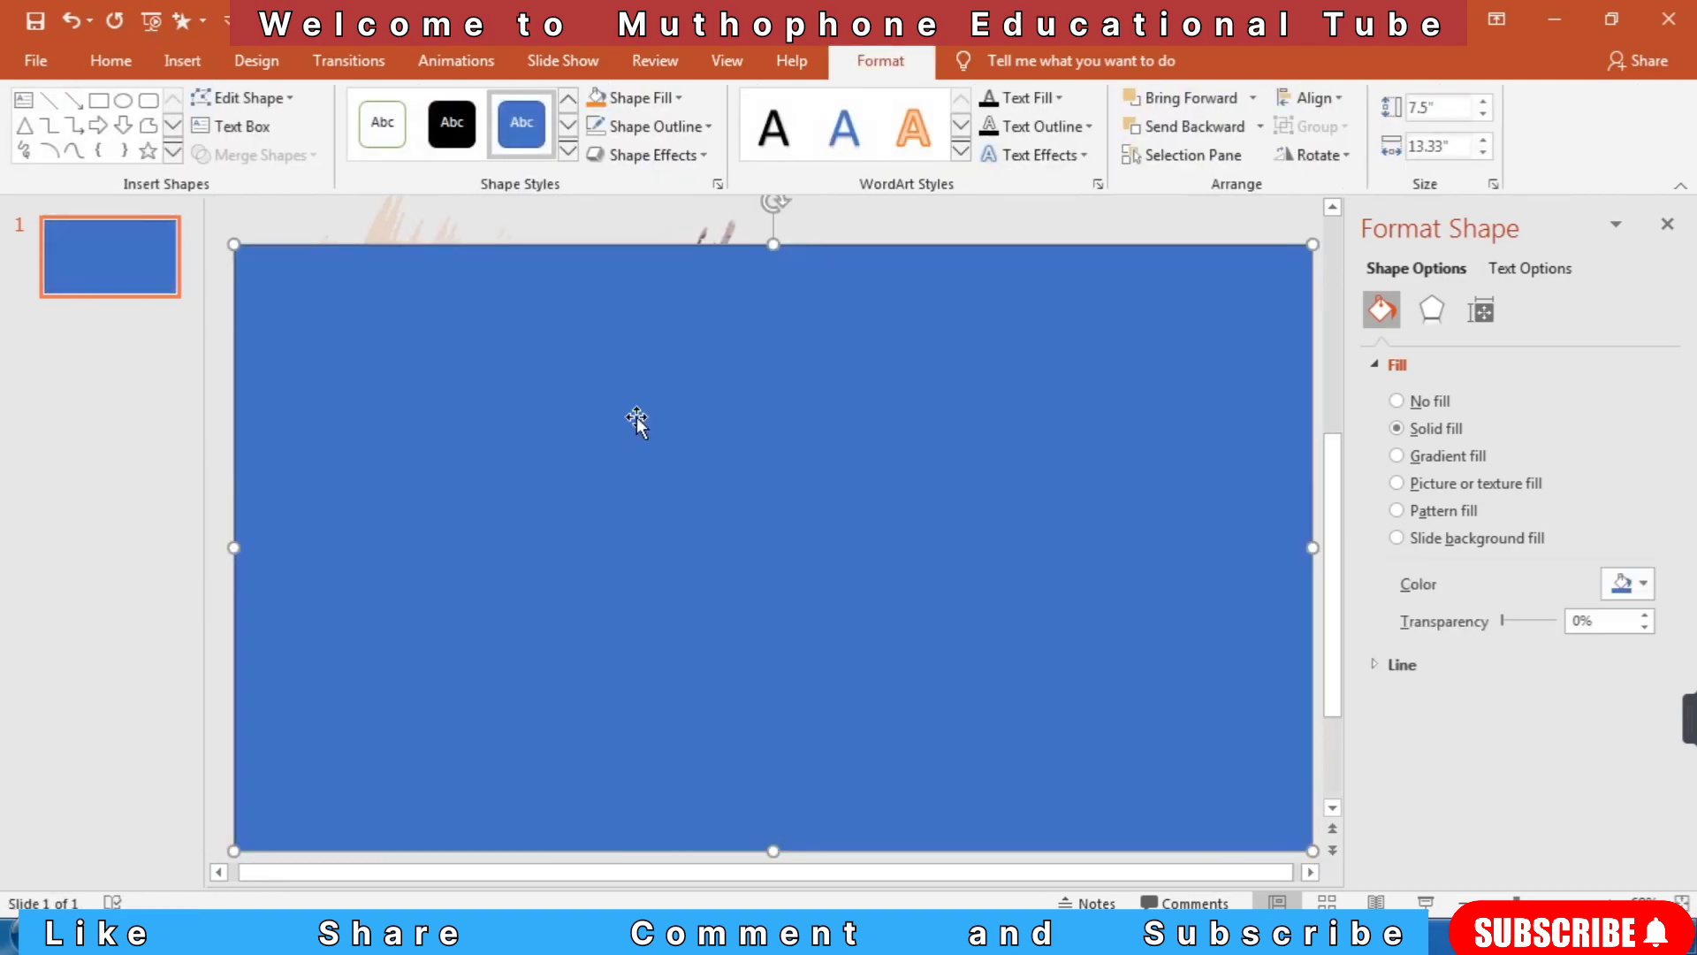
click(677, 98)
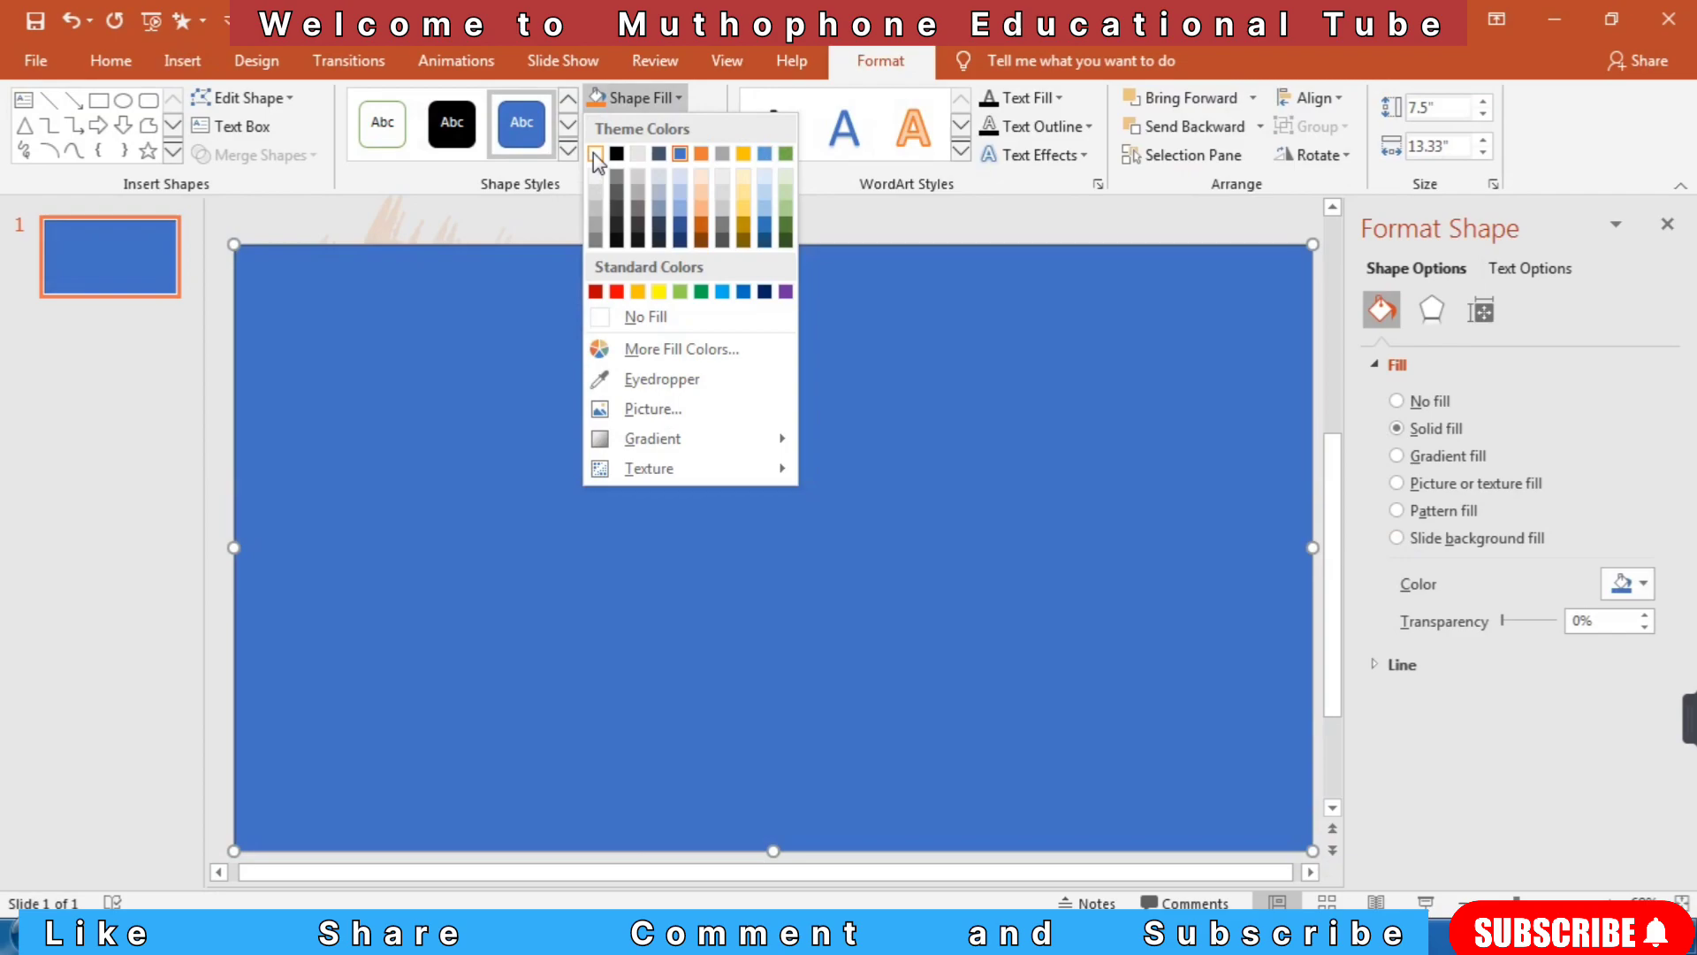
click(596, 155)
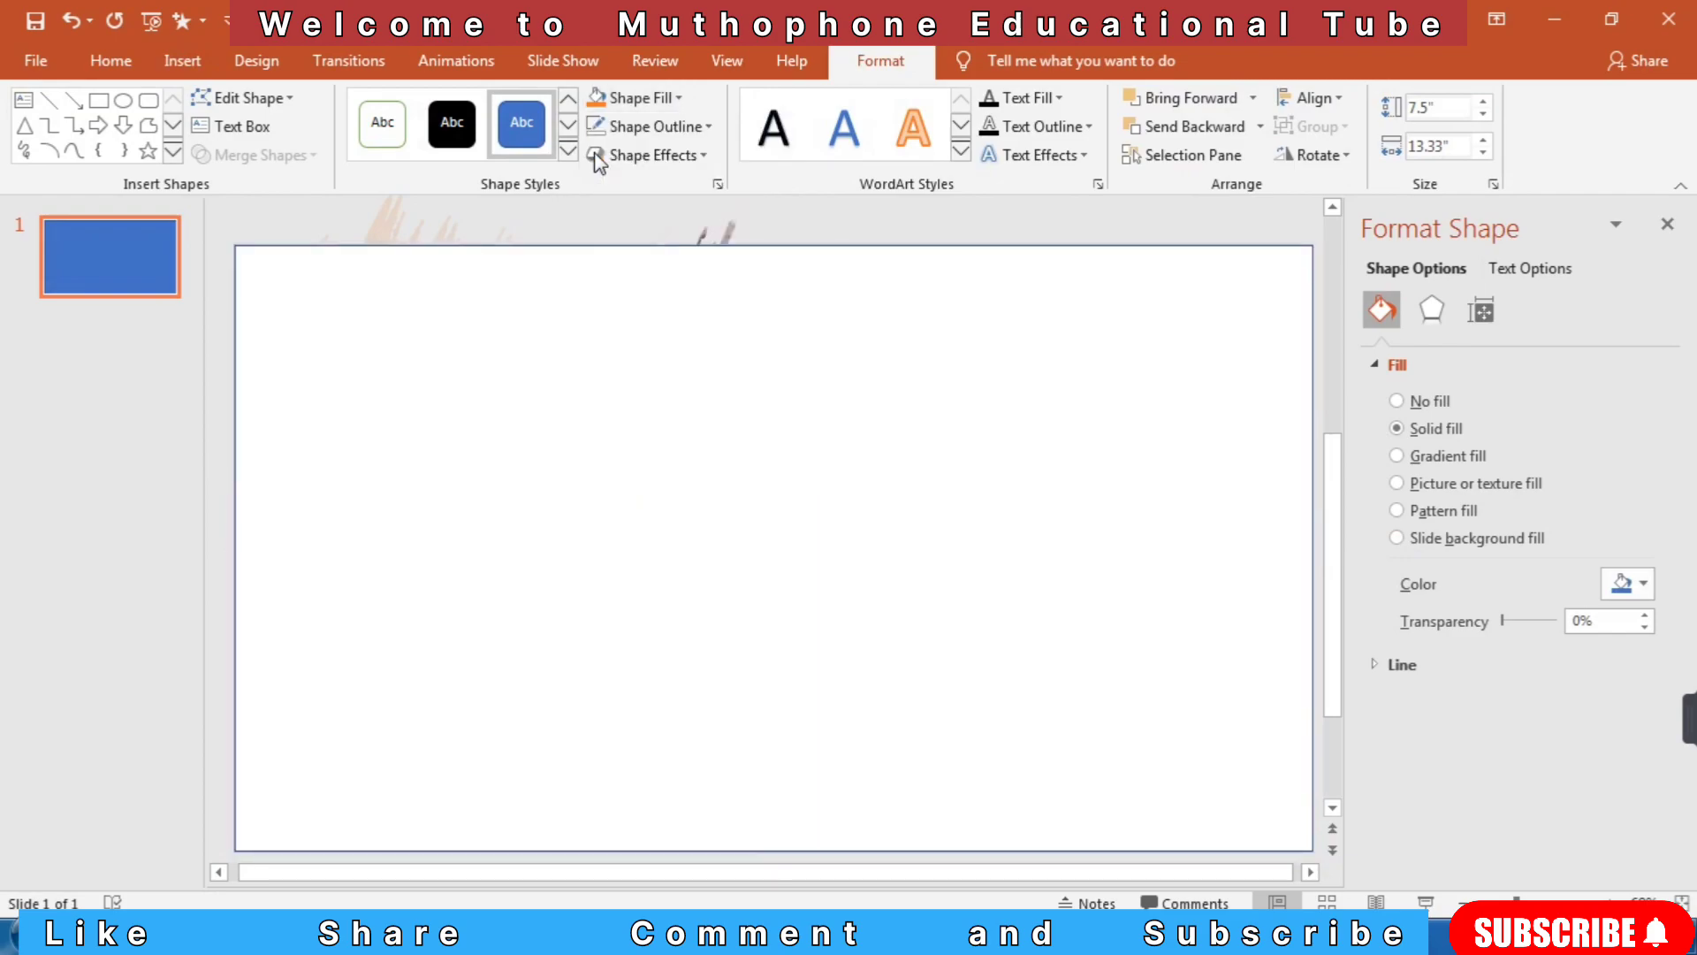
Remove the white rectangle's outline and send the rectangle behind the brush strokes
click(658, 127)
click(635, 348)
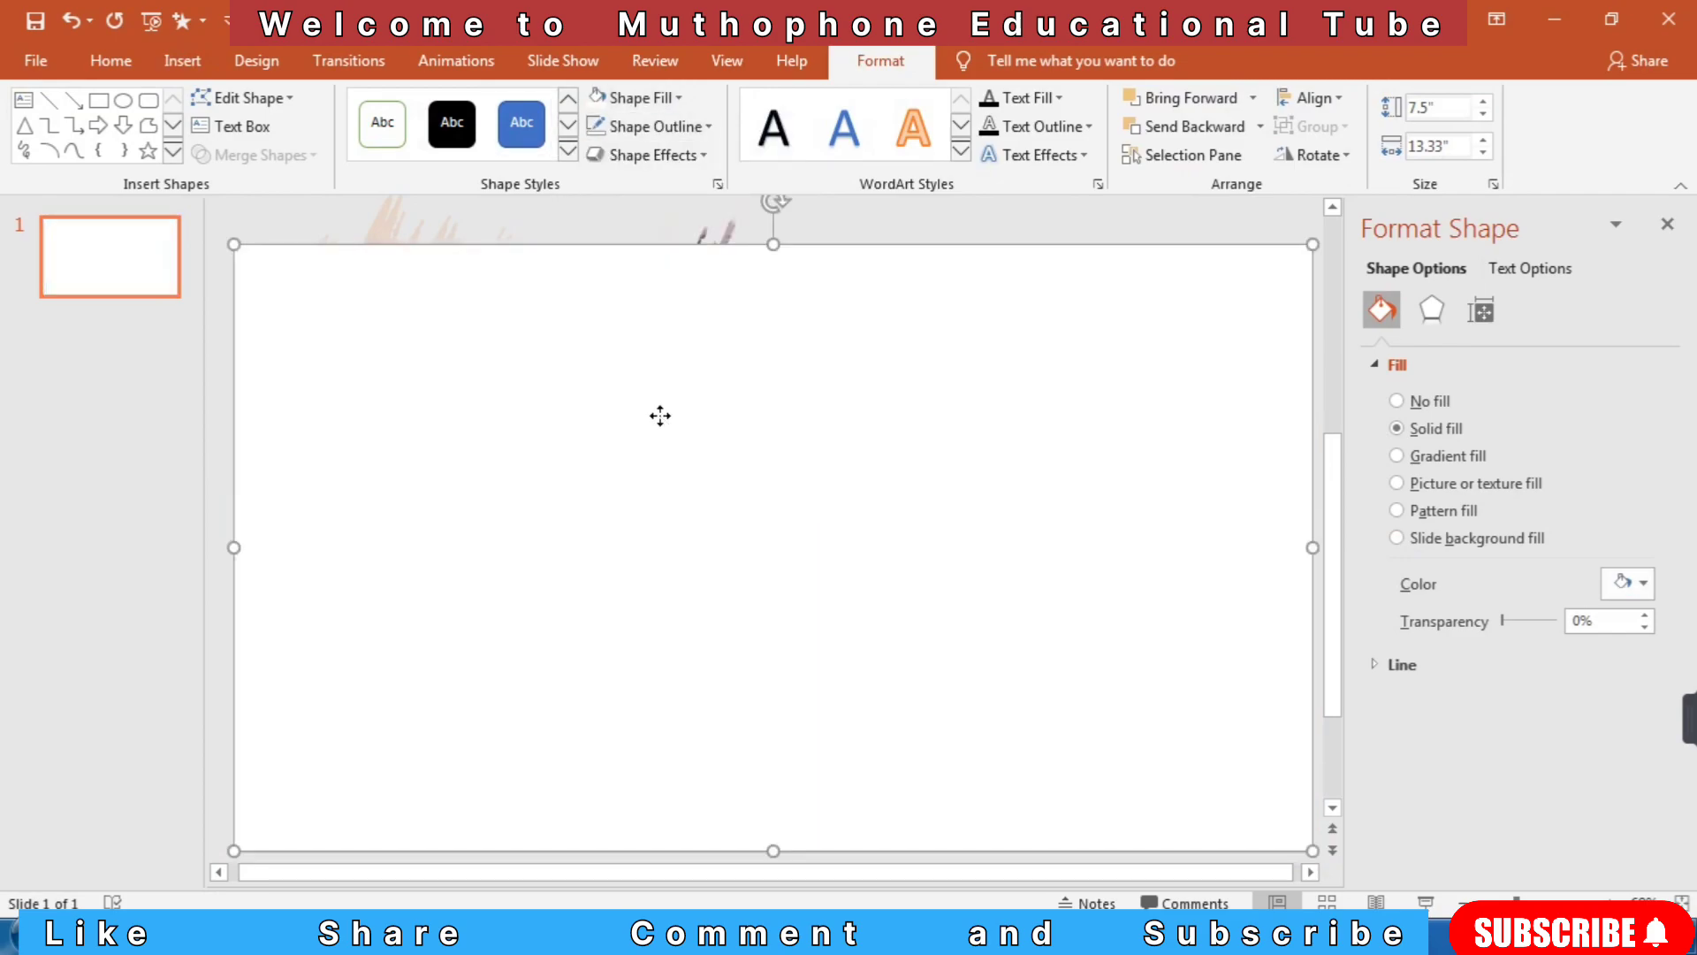
right_click(659, 416)
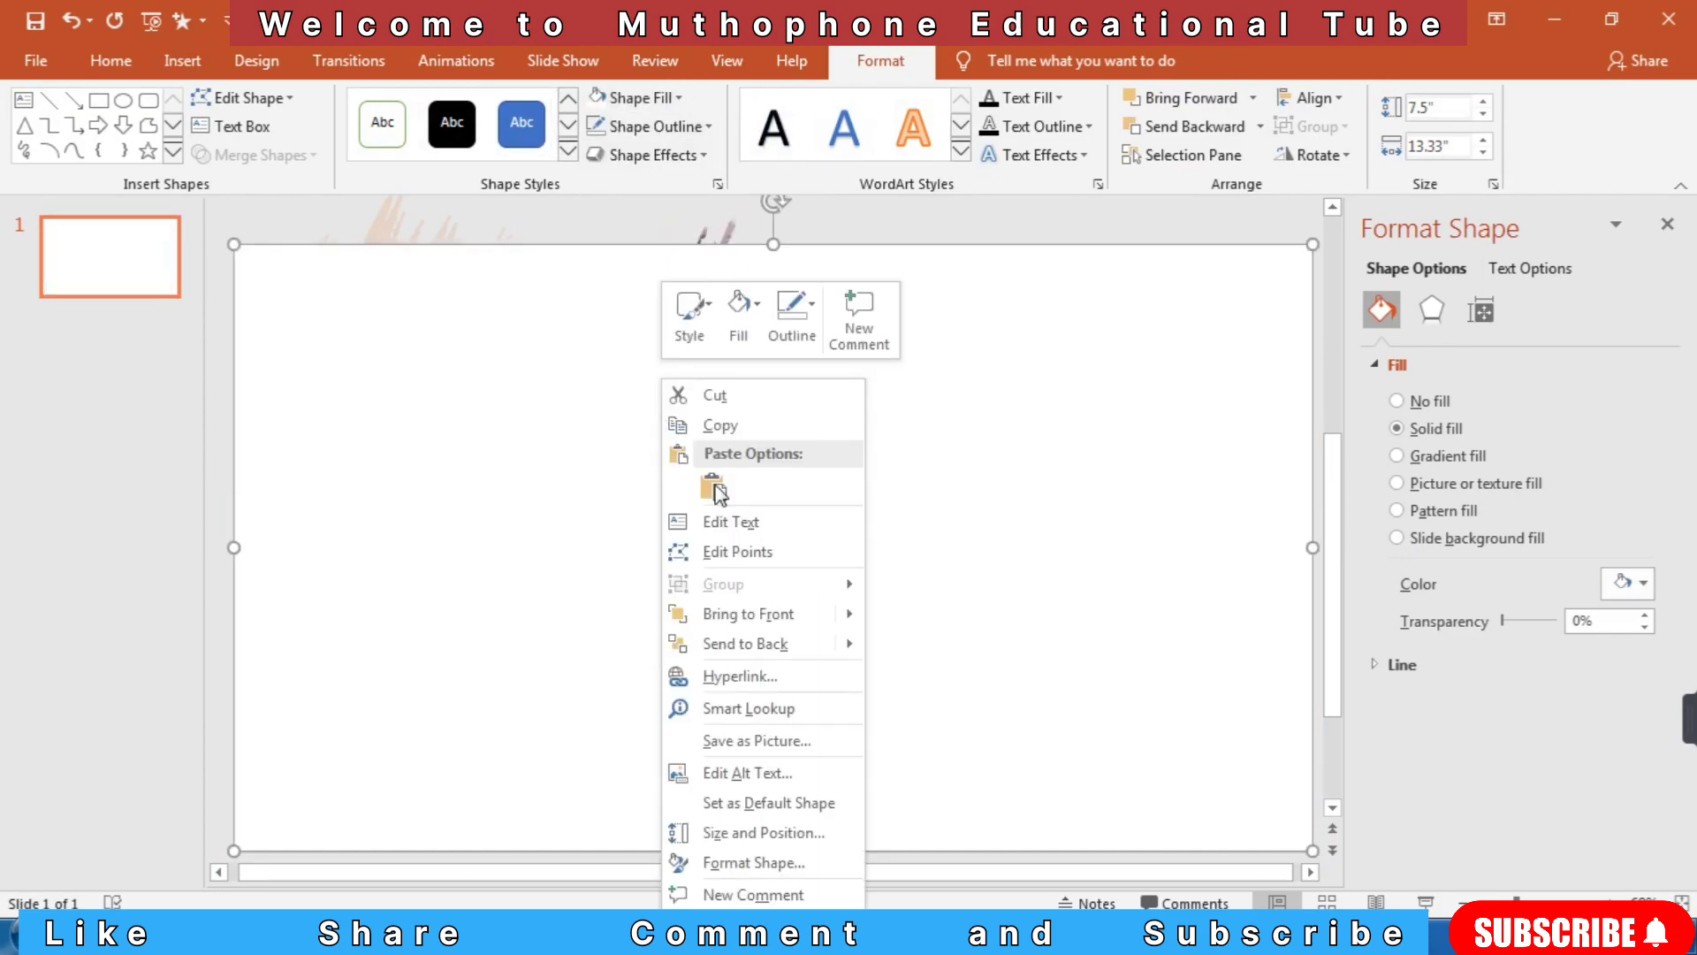
click(769, 644)
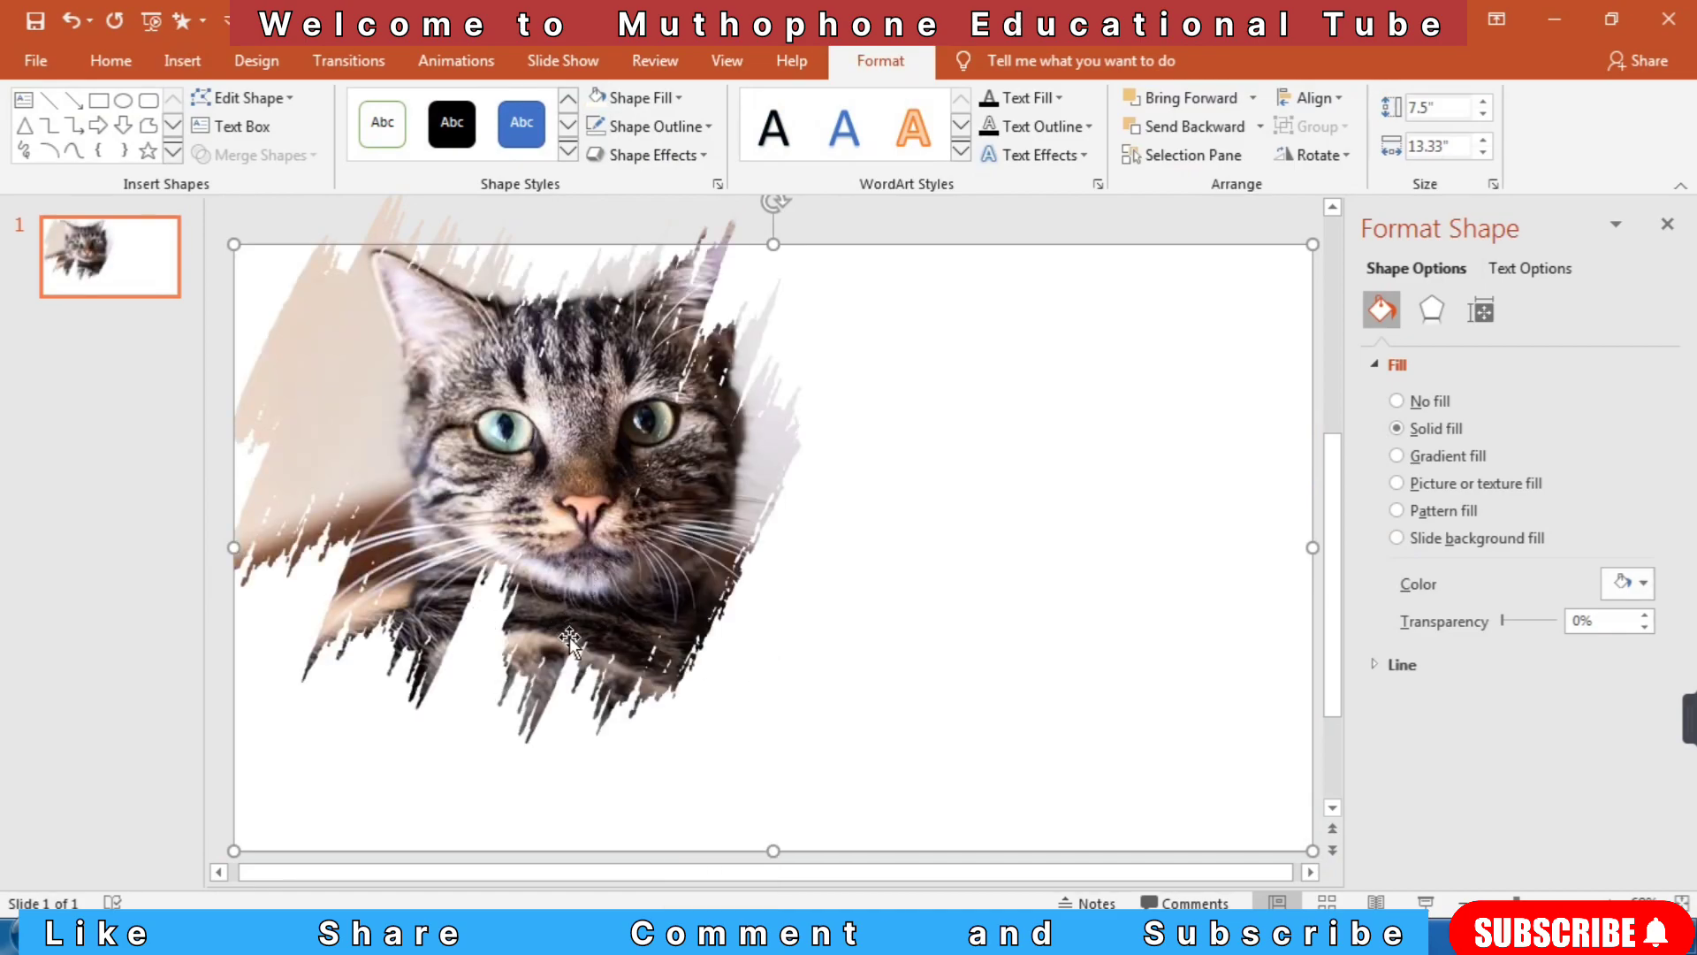
Select all the brush strokes over the cat picture and give them a Wipe entrance animation
click(246, 214)
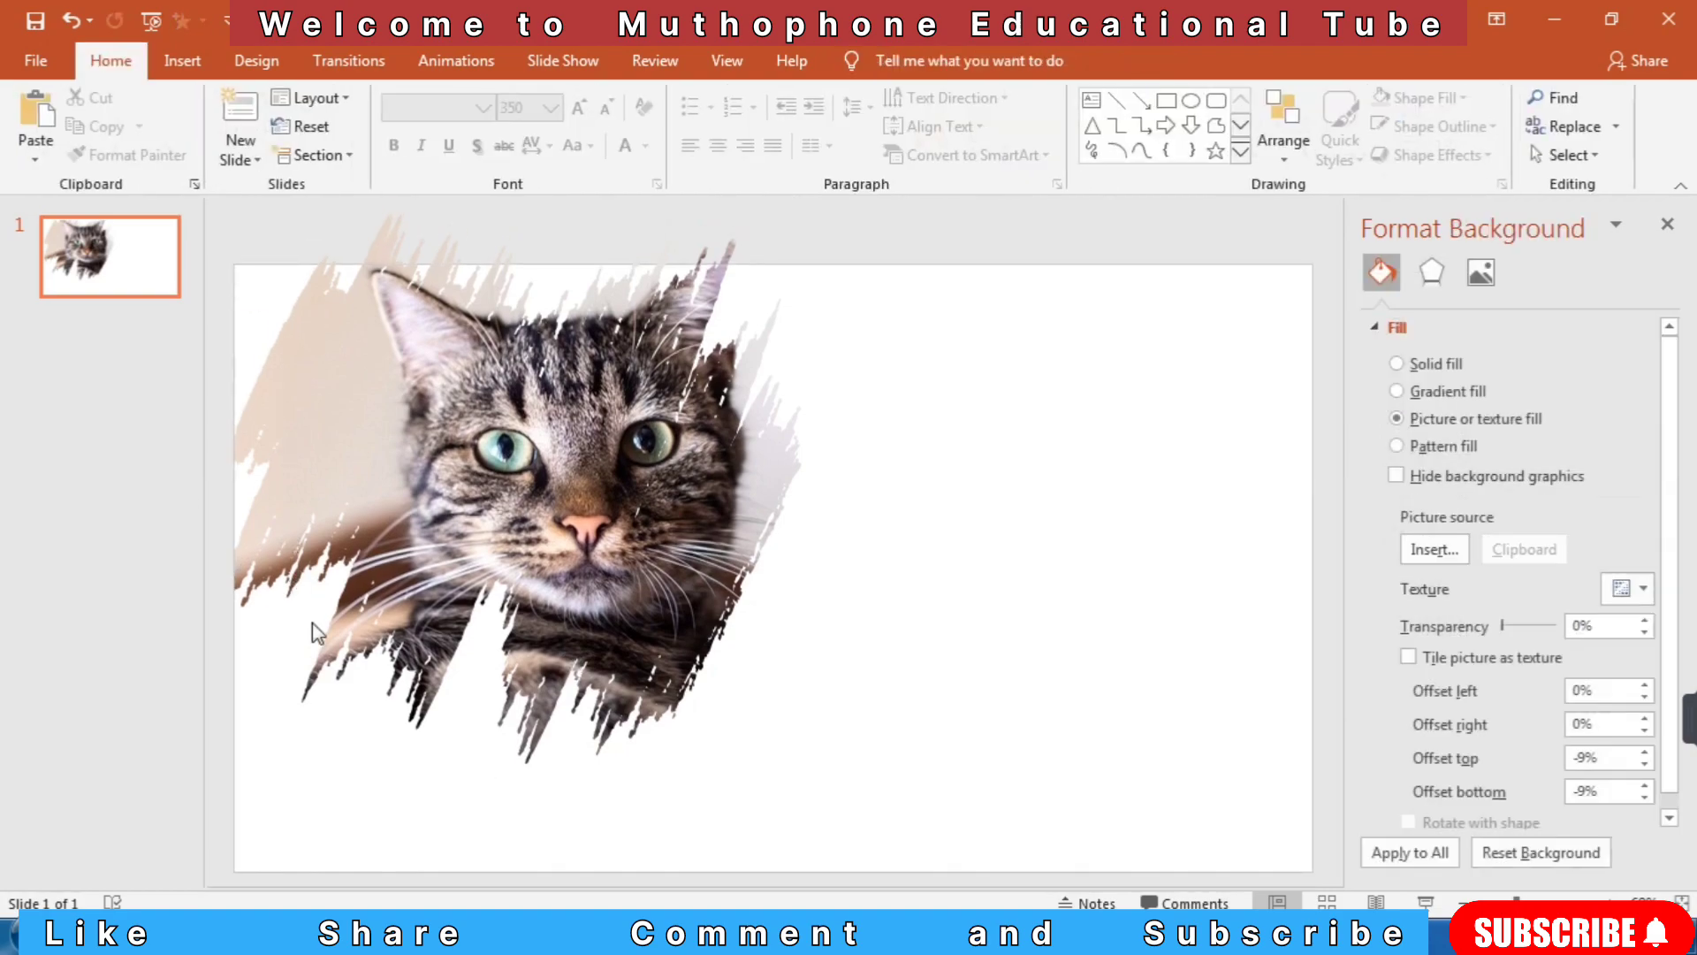
drag(761, 777, 824, 794)
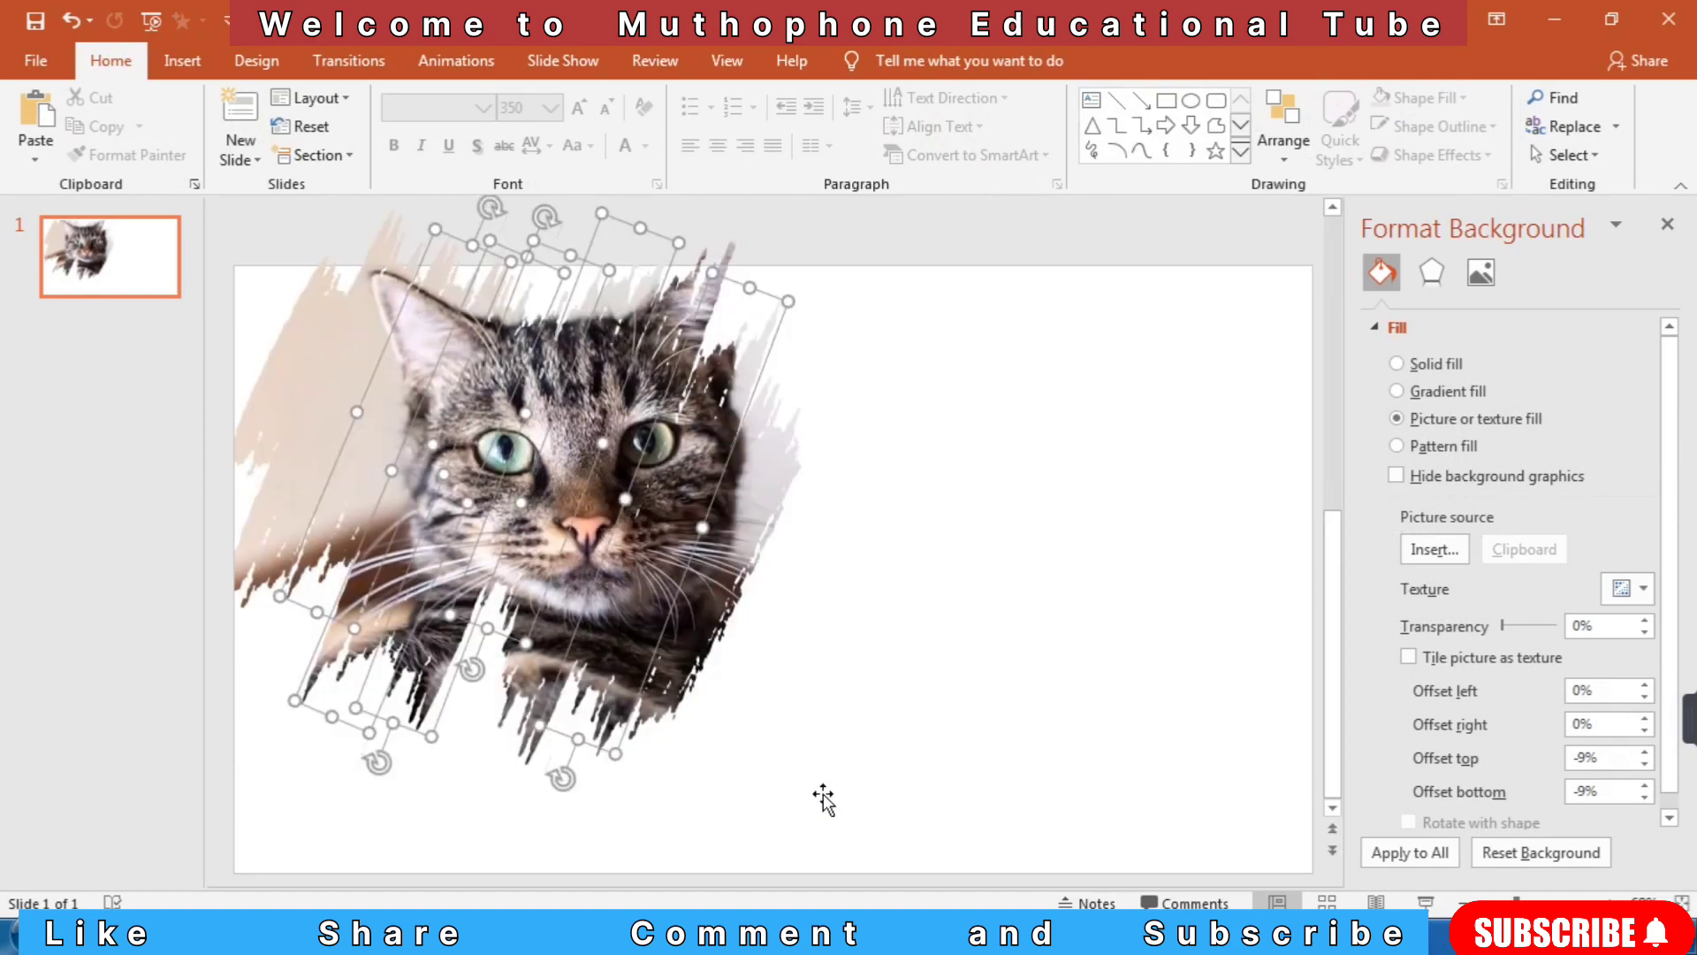
ctrl+click(297, 478)
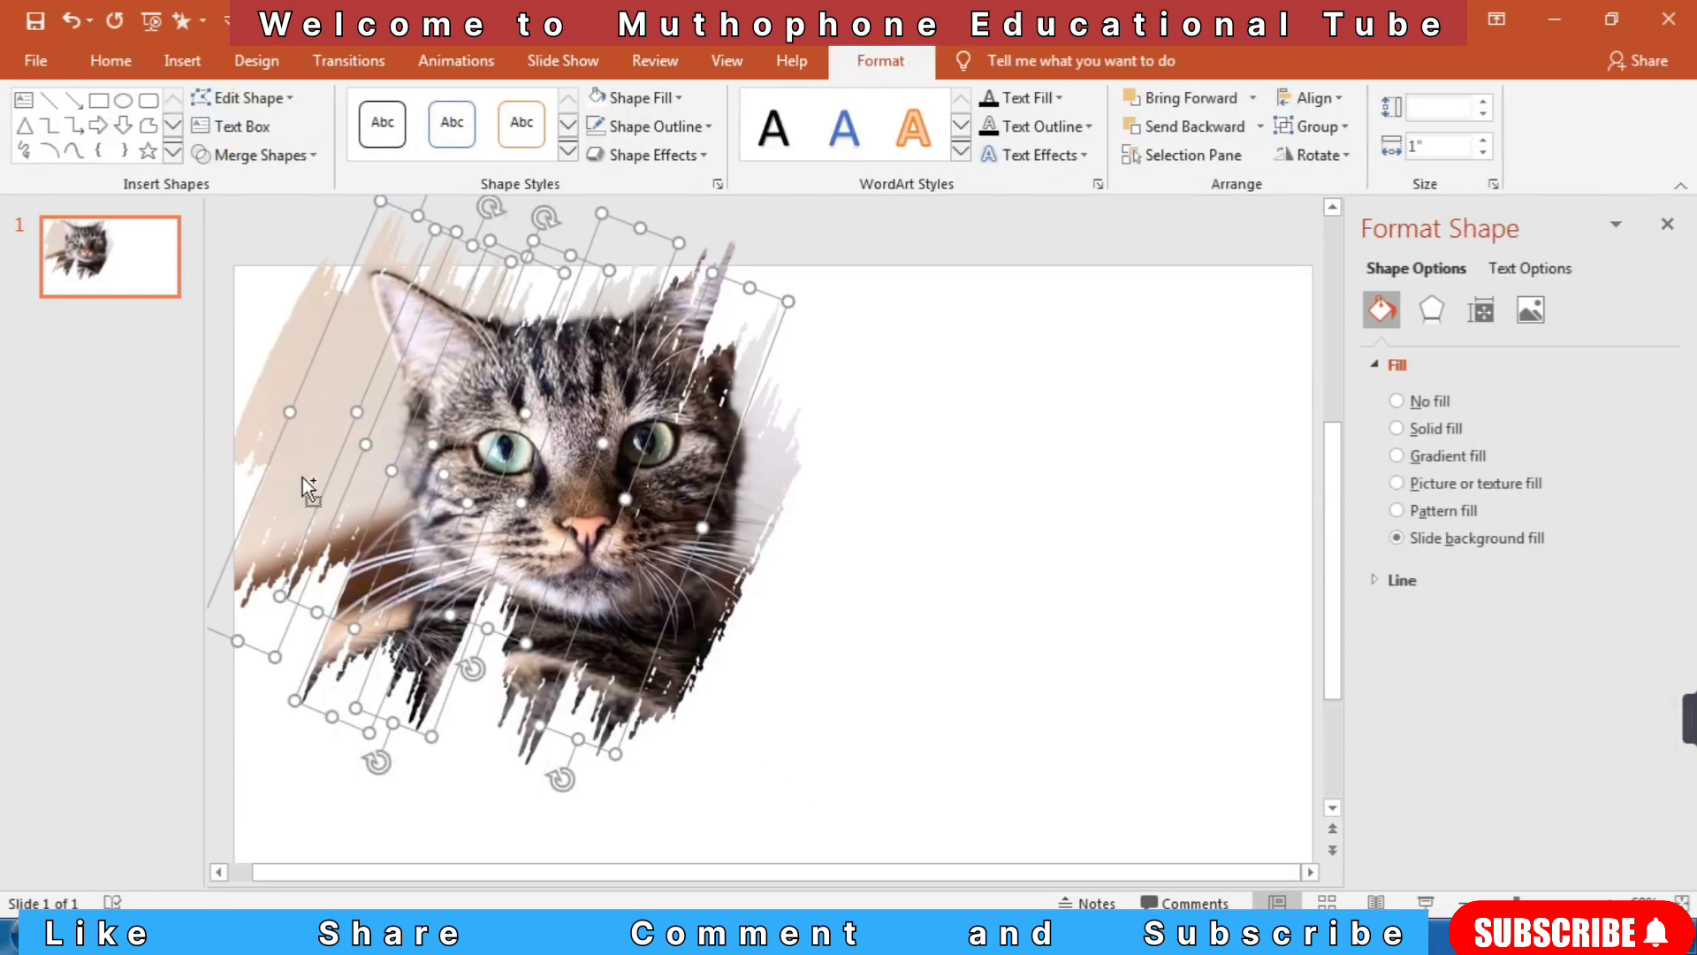
ctrl+click(279, 367)
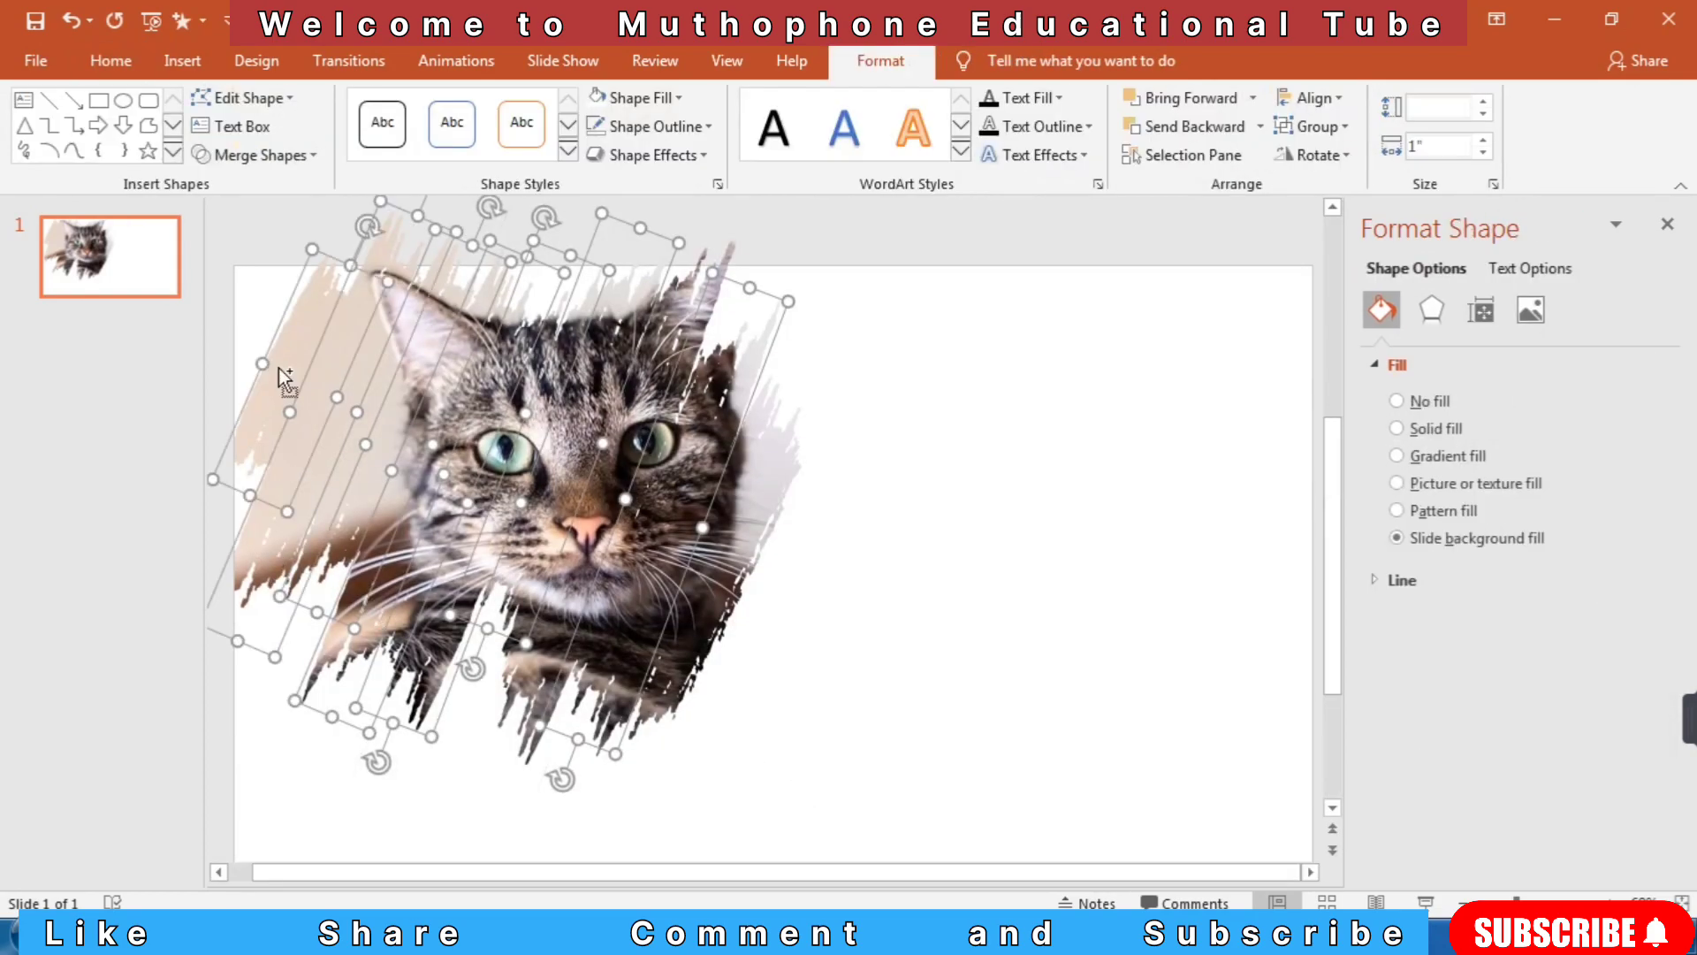
ctrl+click(778, 482)
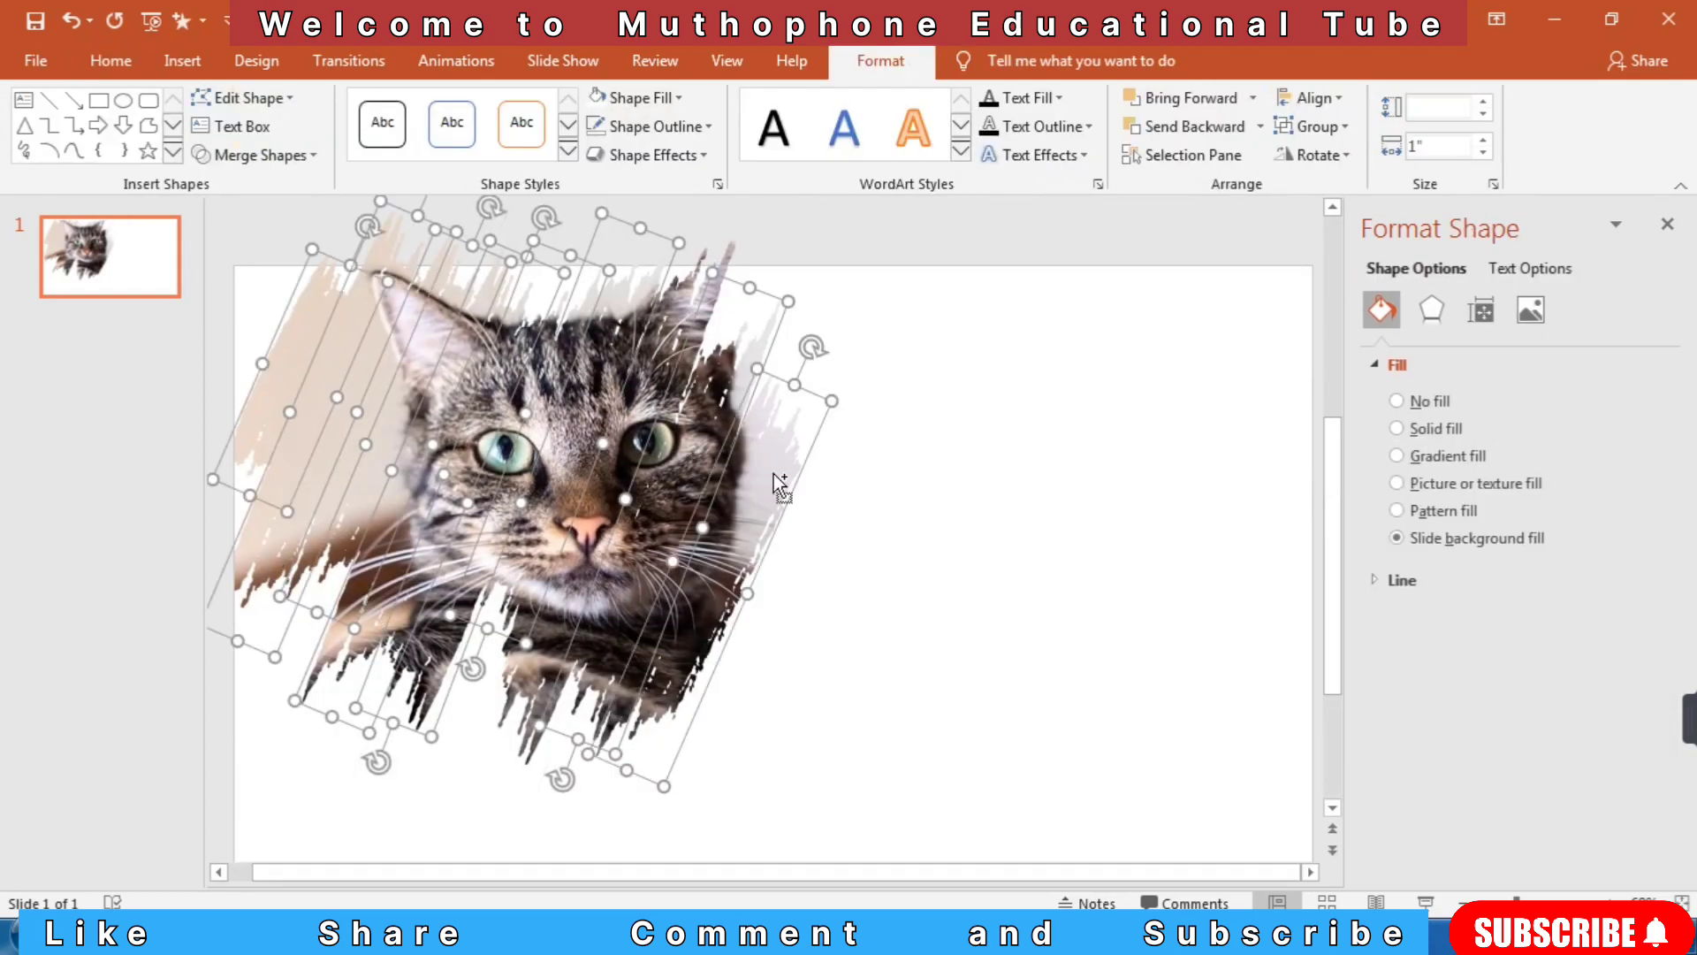
ctrl+click(683, 316)
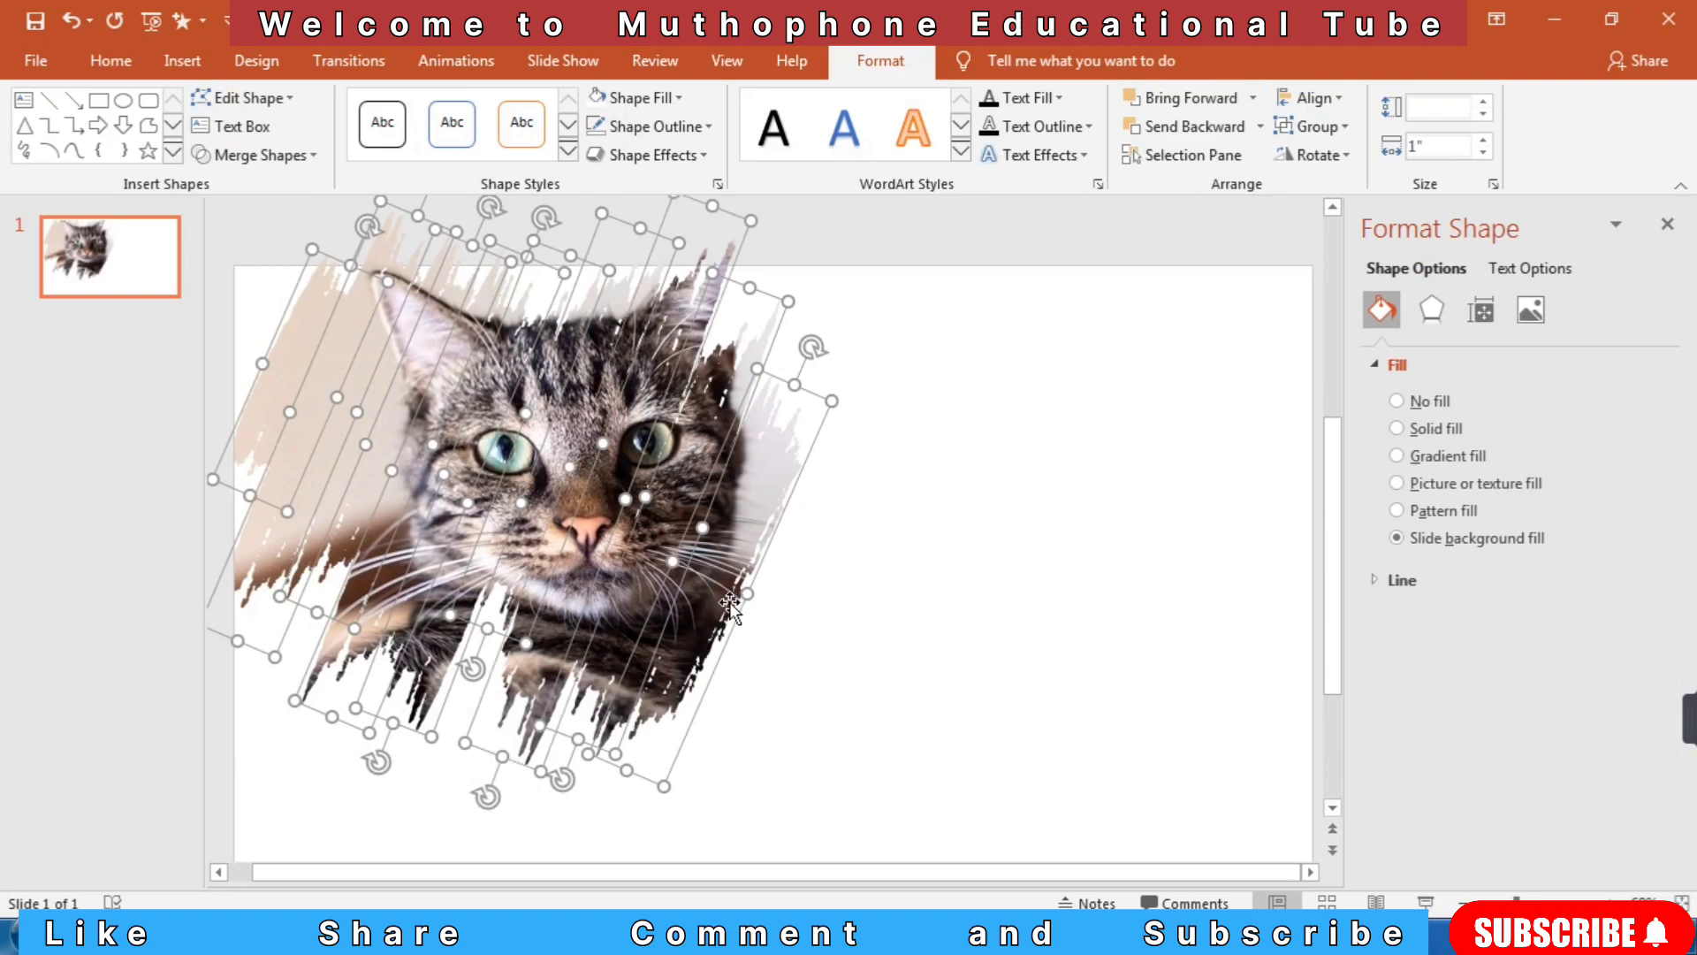
click(461, 67)
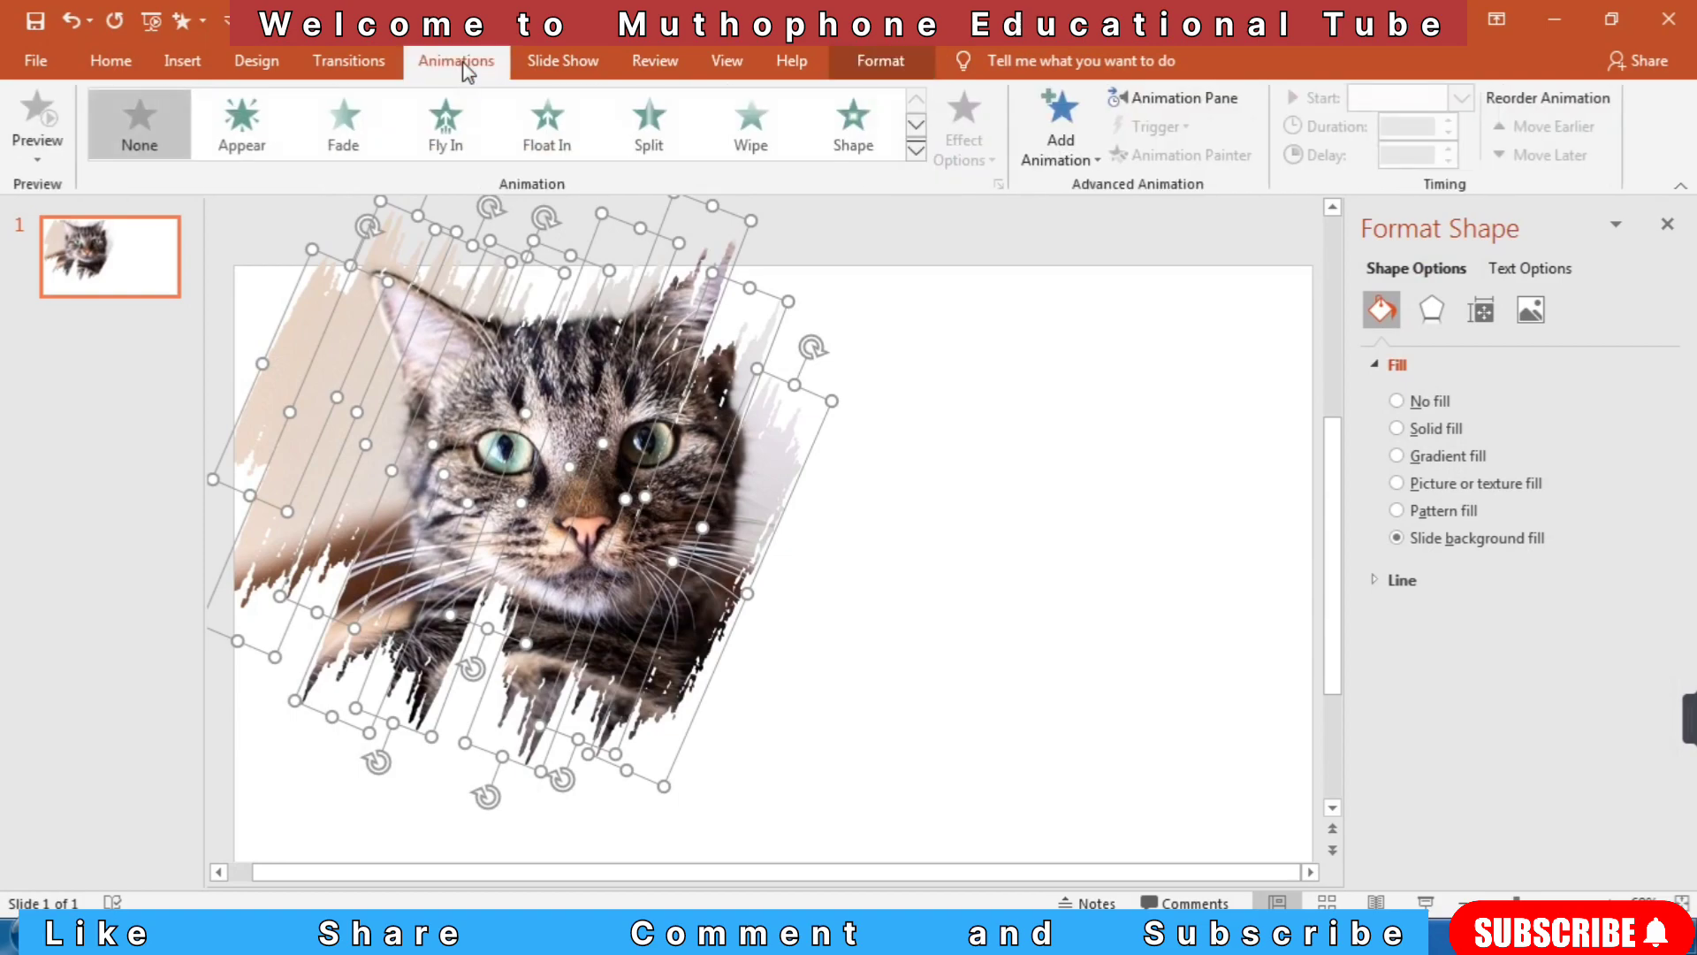
click(916, 150)
click(657, 253)
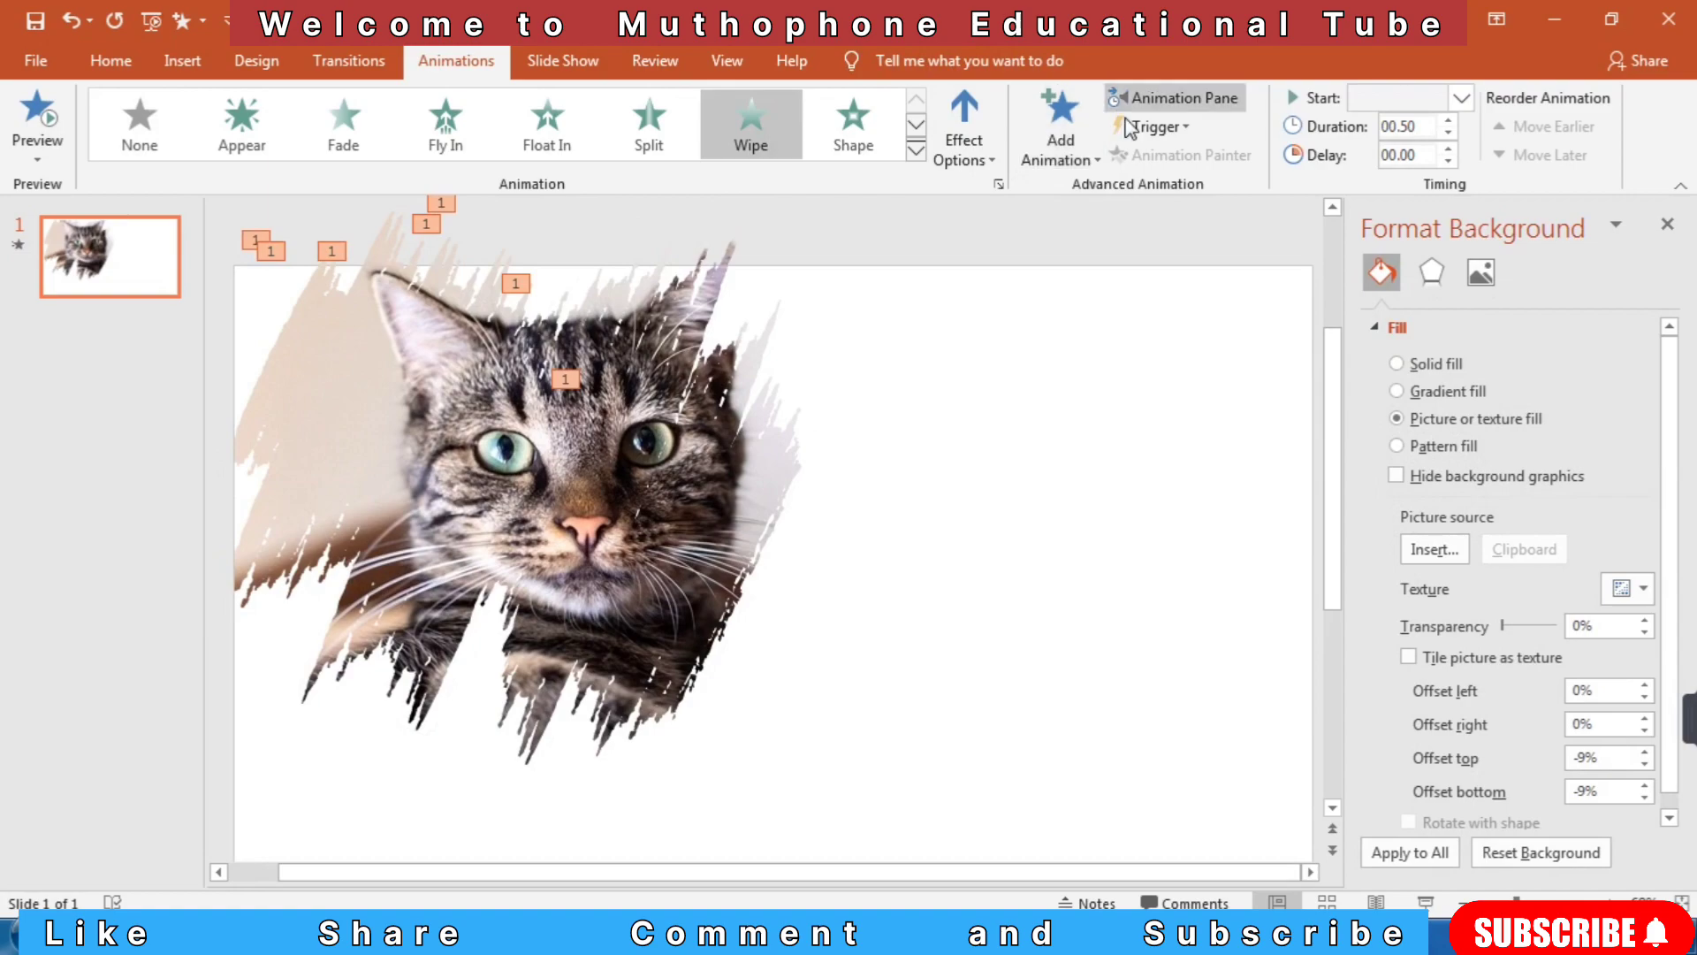
Show the slide's list of animations, close the background formatting settings and select the first animation
click(1160, 104)
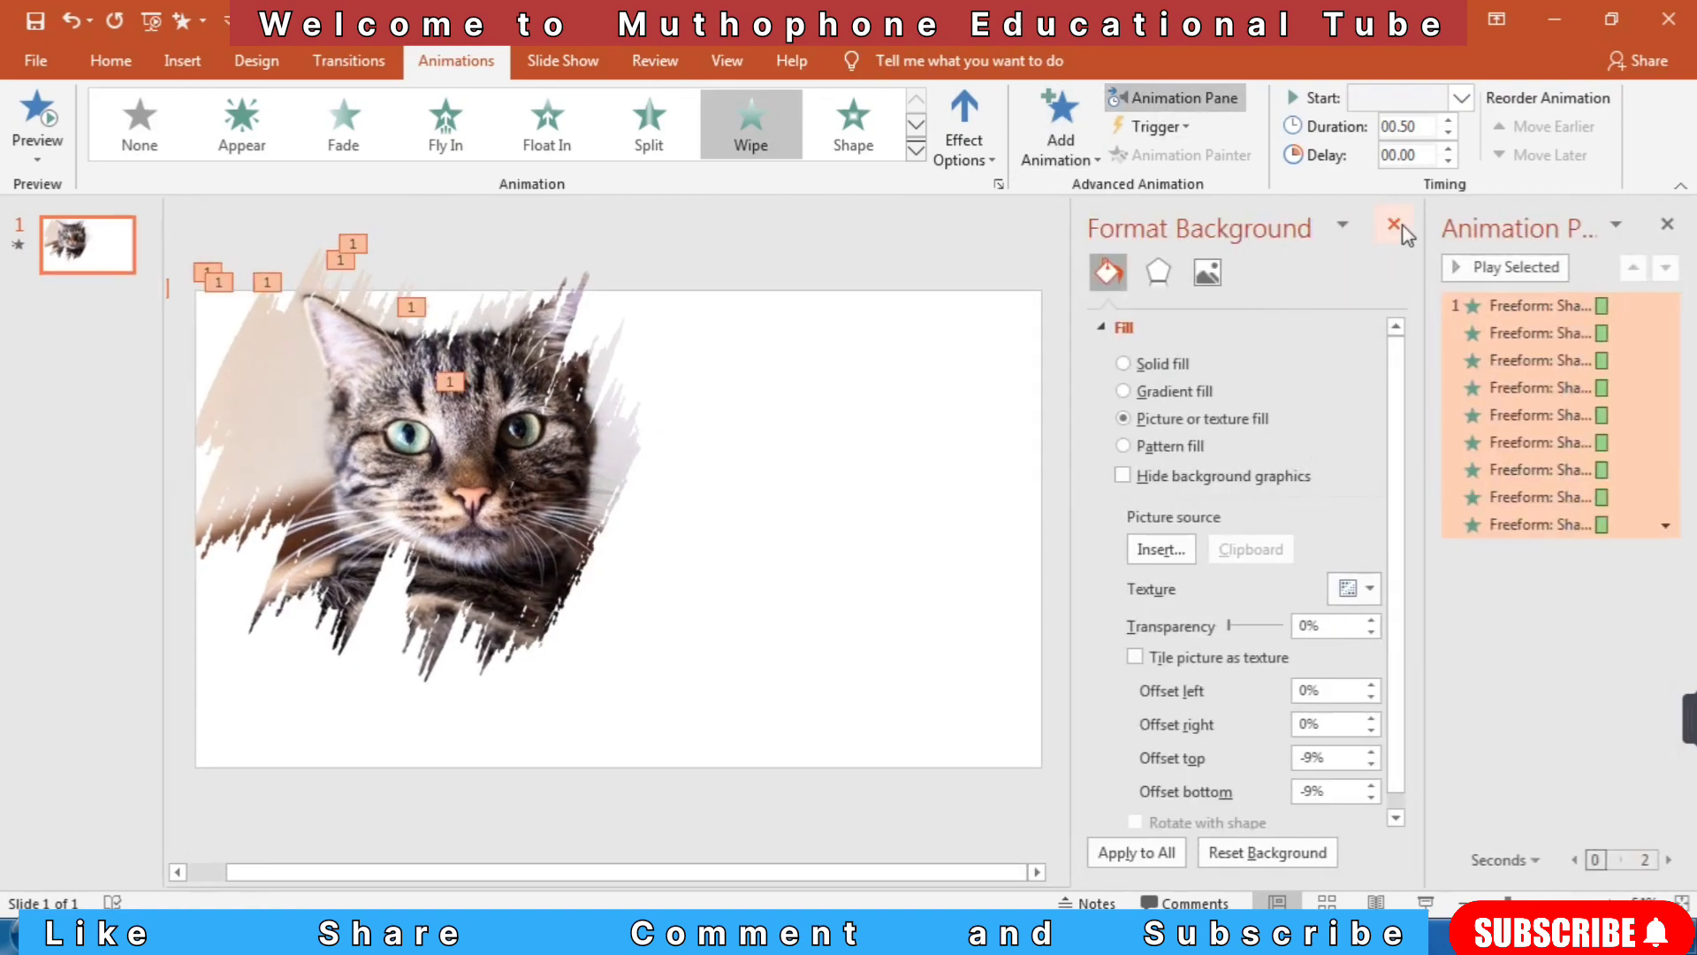
click(1402, 227)
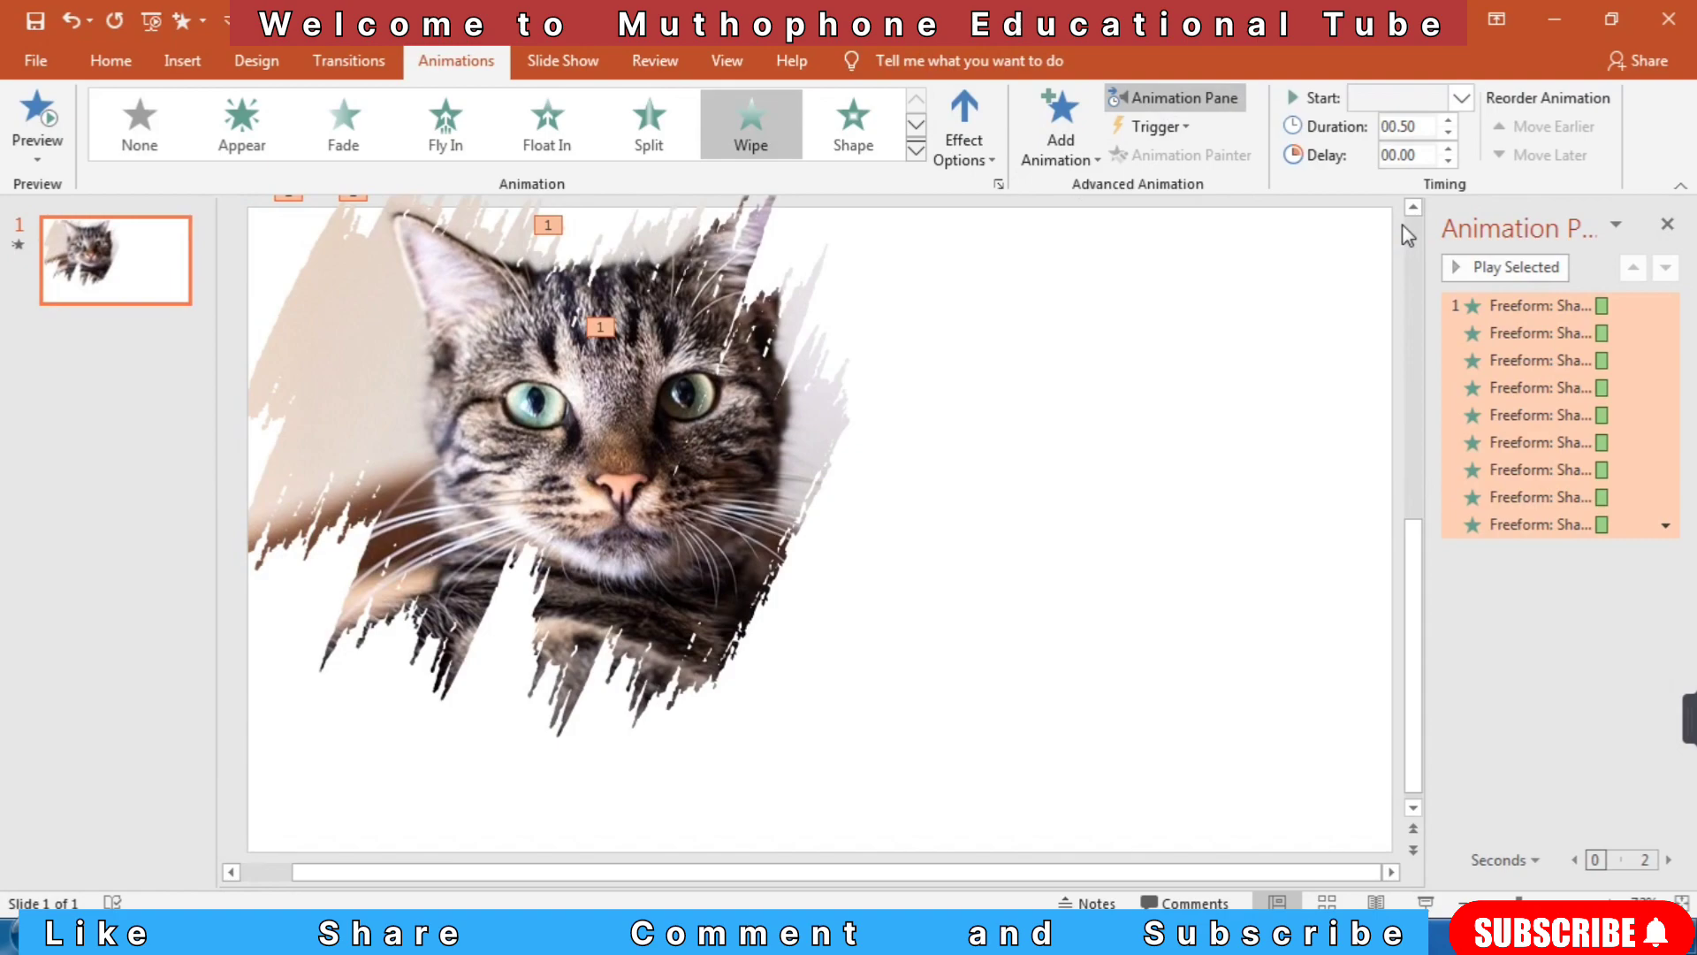
click(1505, 311)
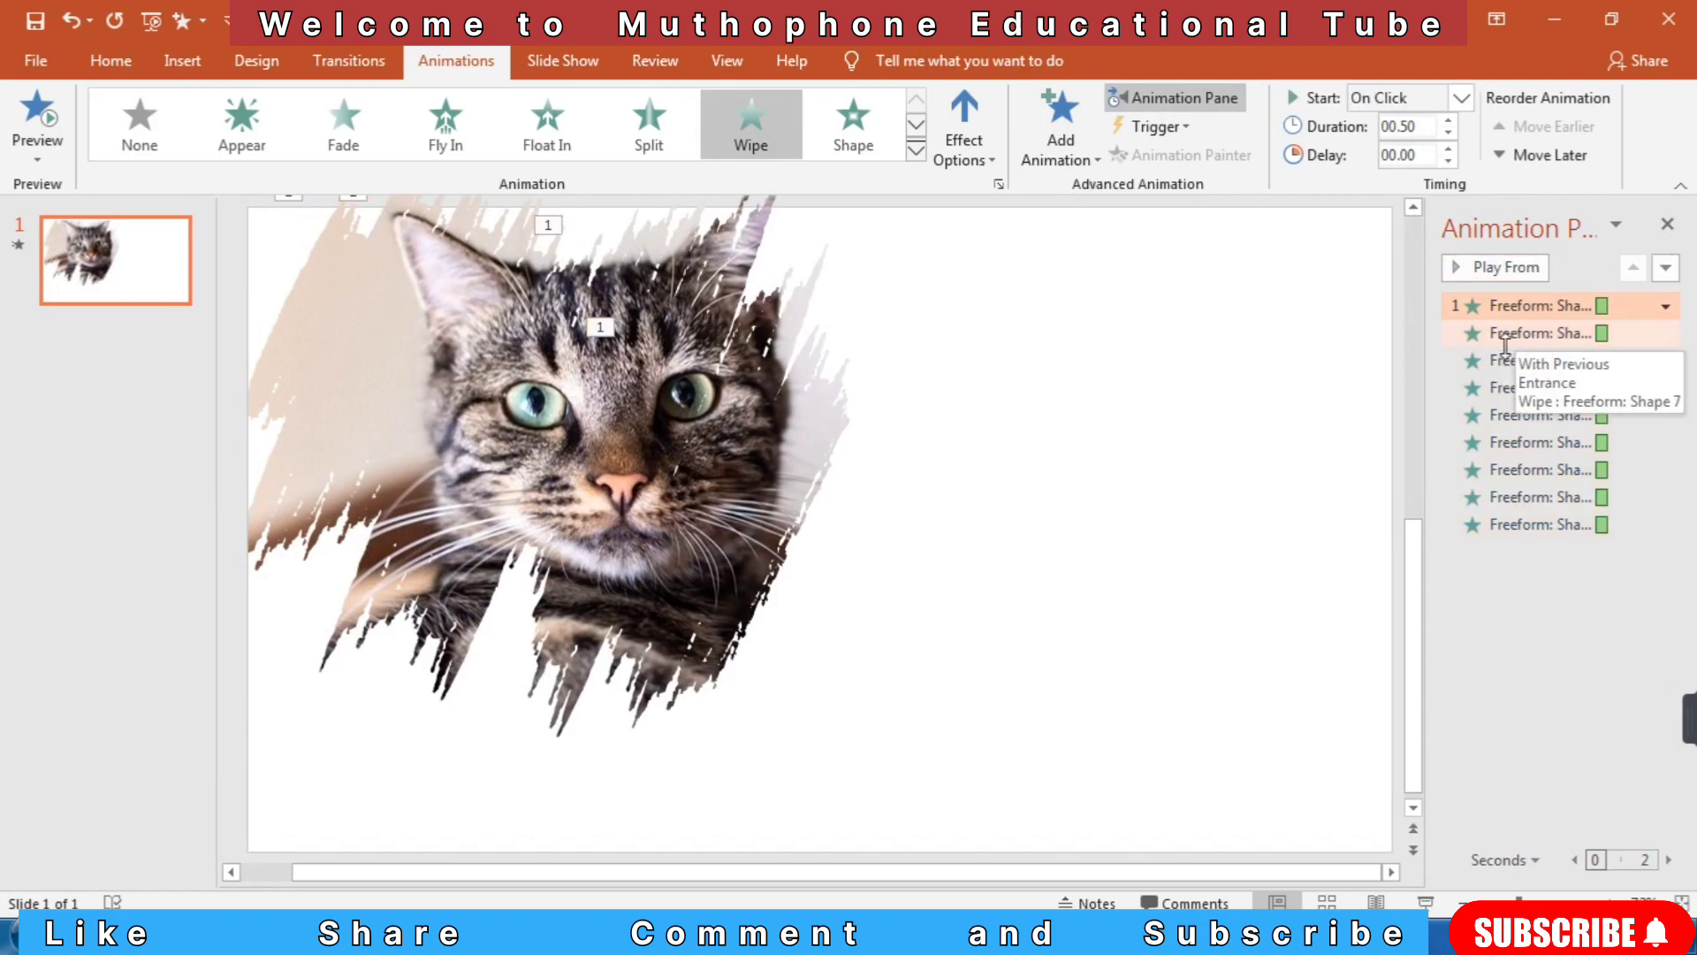
Set the Wipe direction of the short leftmost stroke to From Bottom and of the second stroke from the left to From Top
click(297, 334)
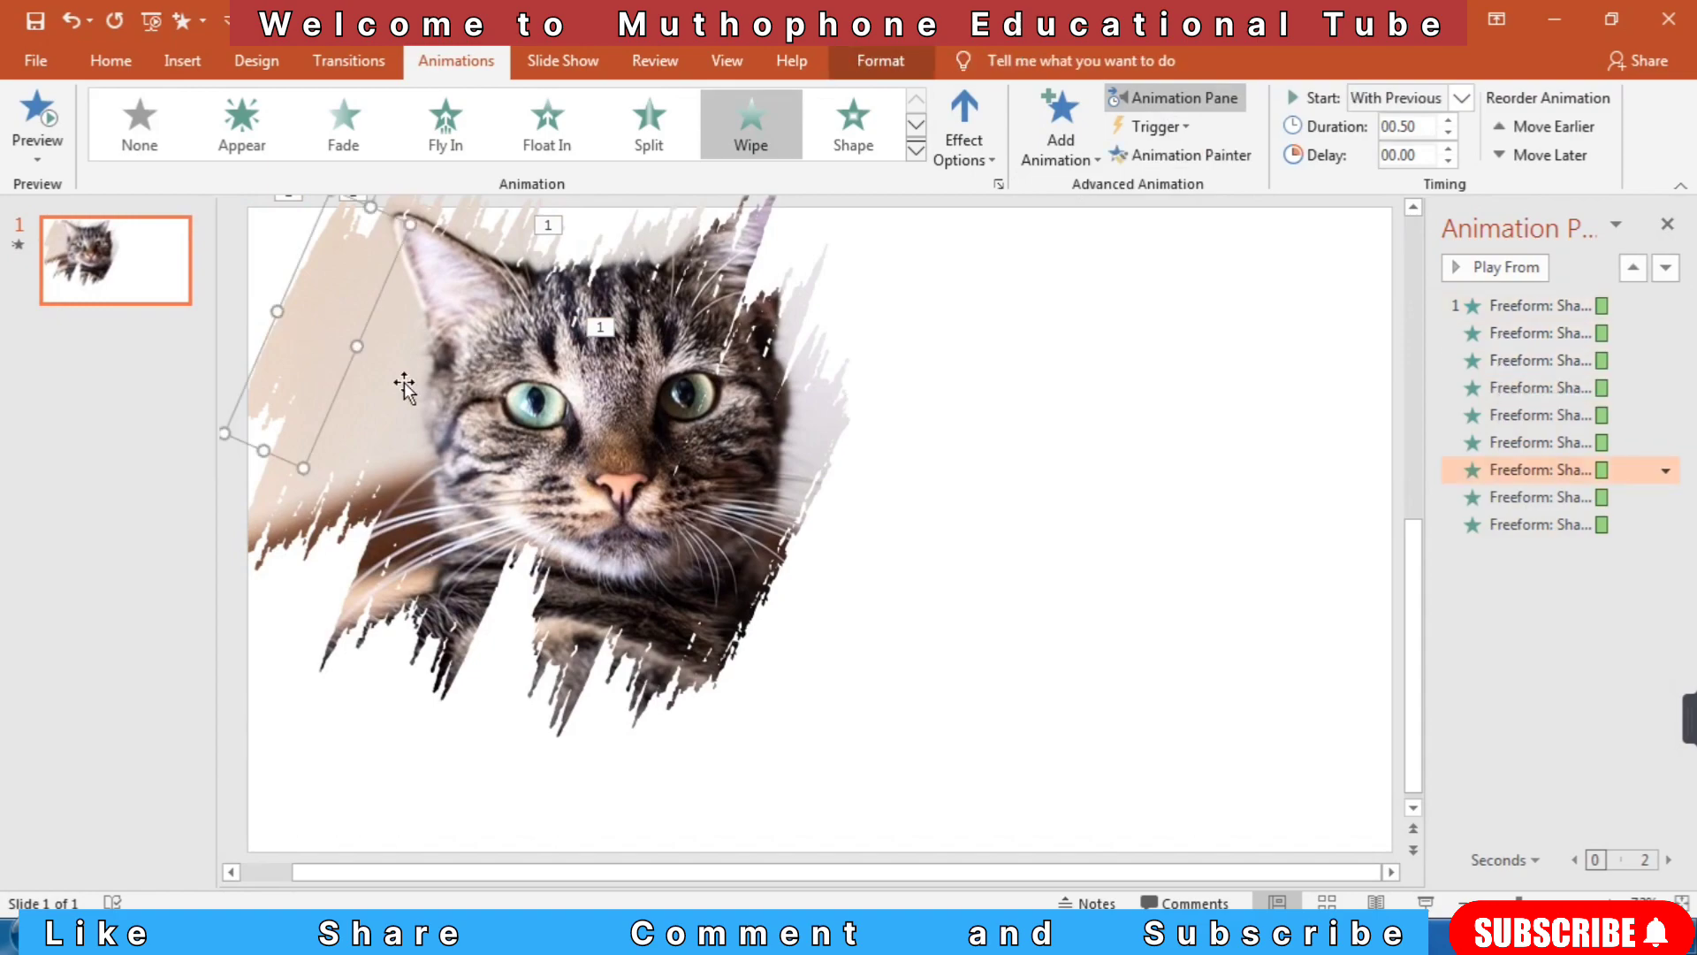
click(1666, 471)
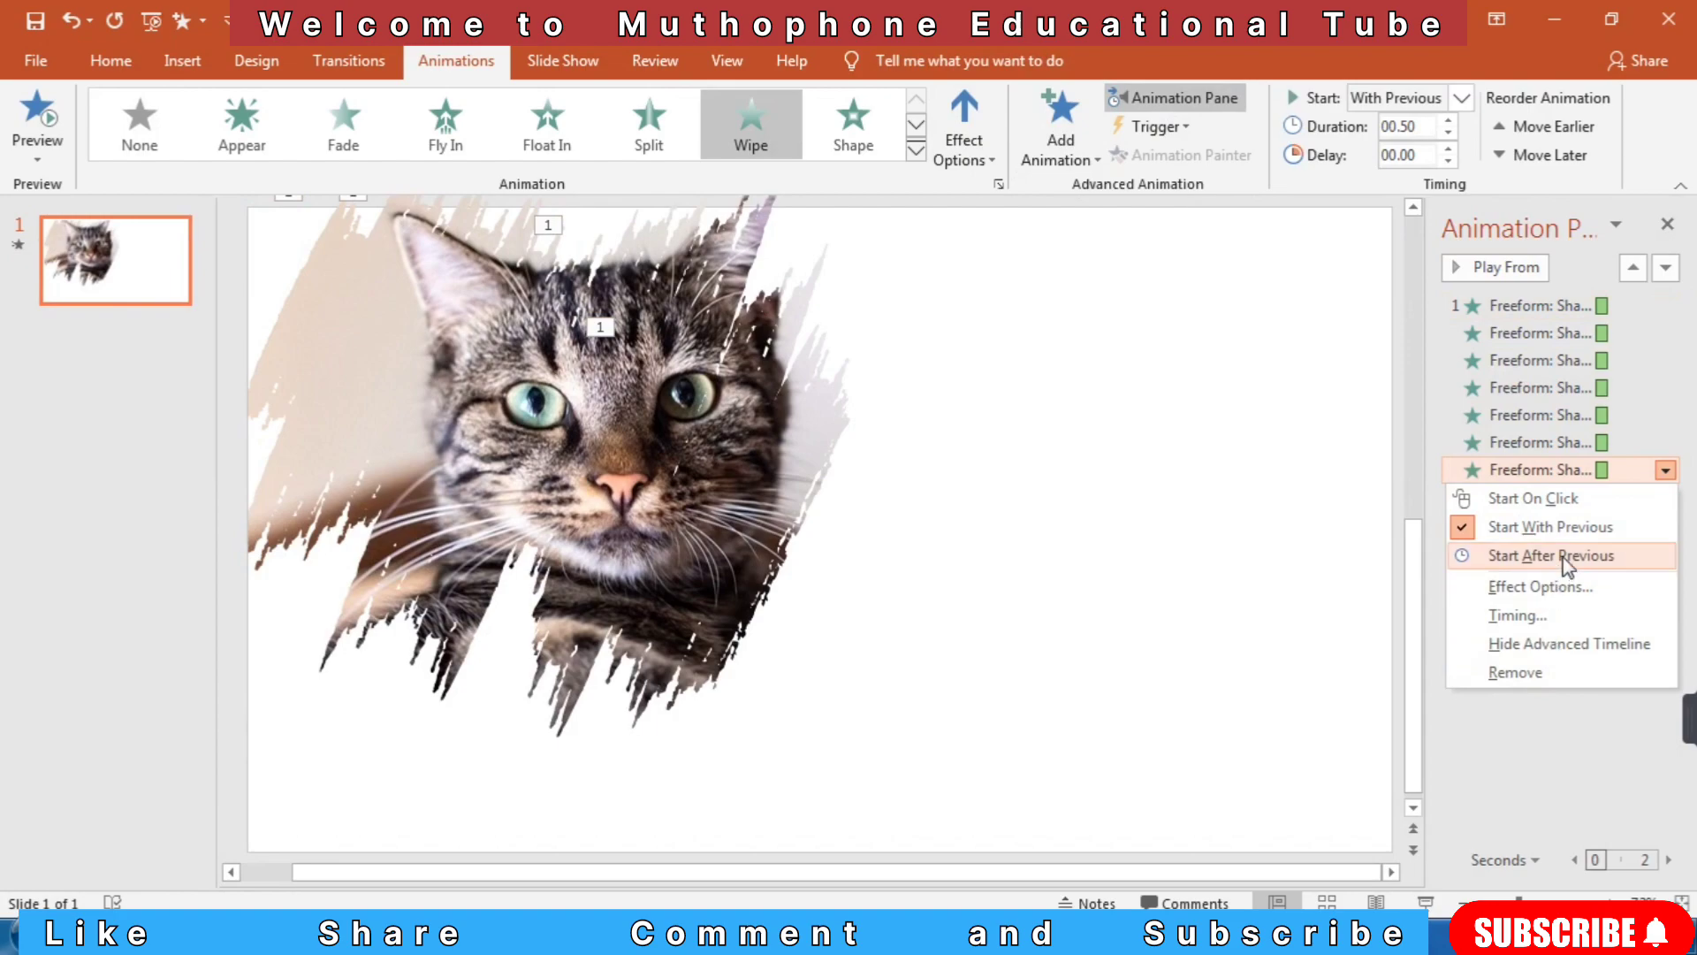
click(991, 168)
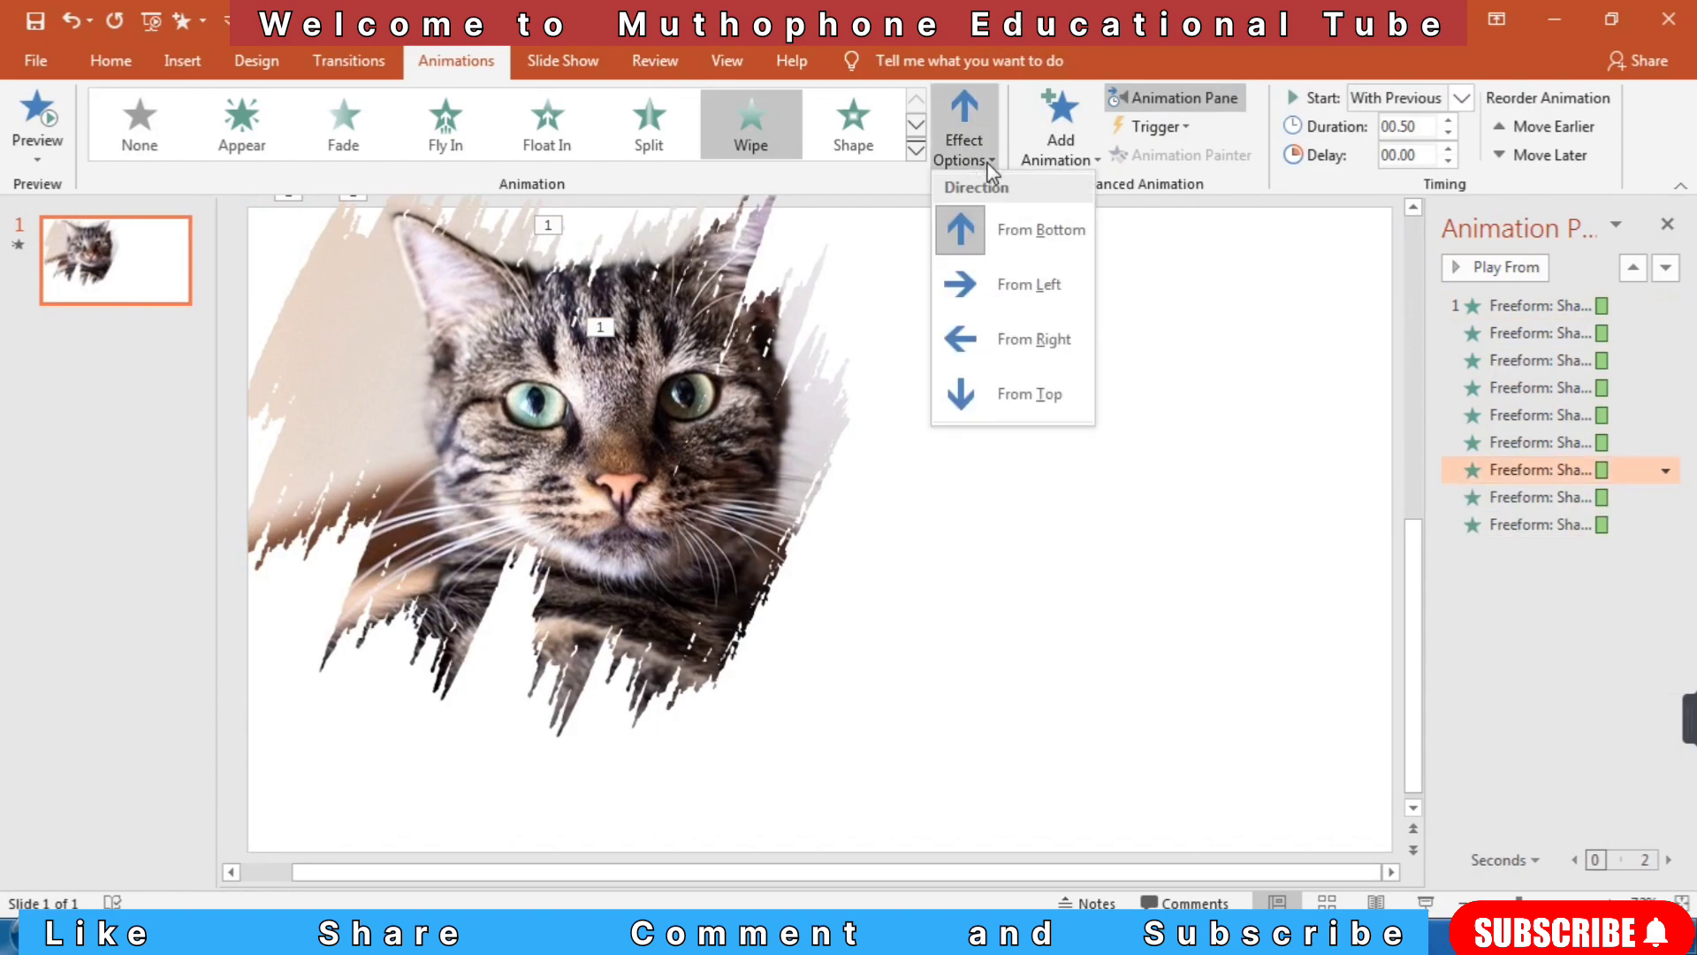
click(998, 253)
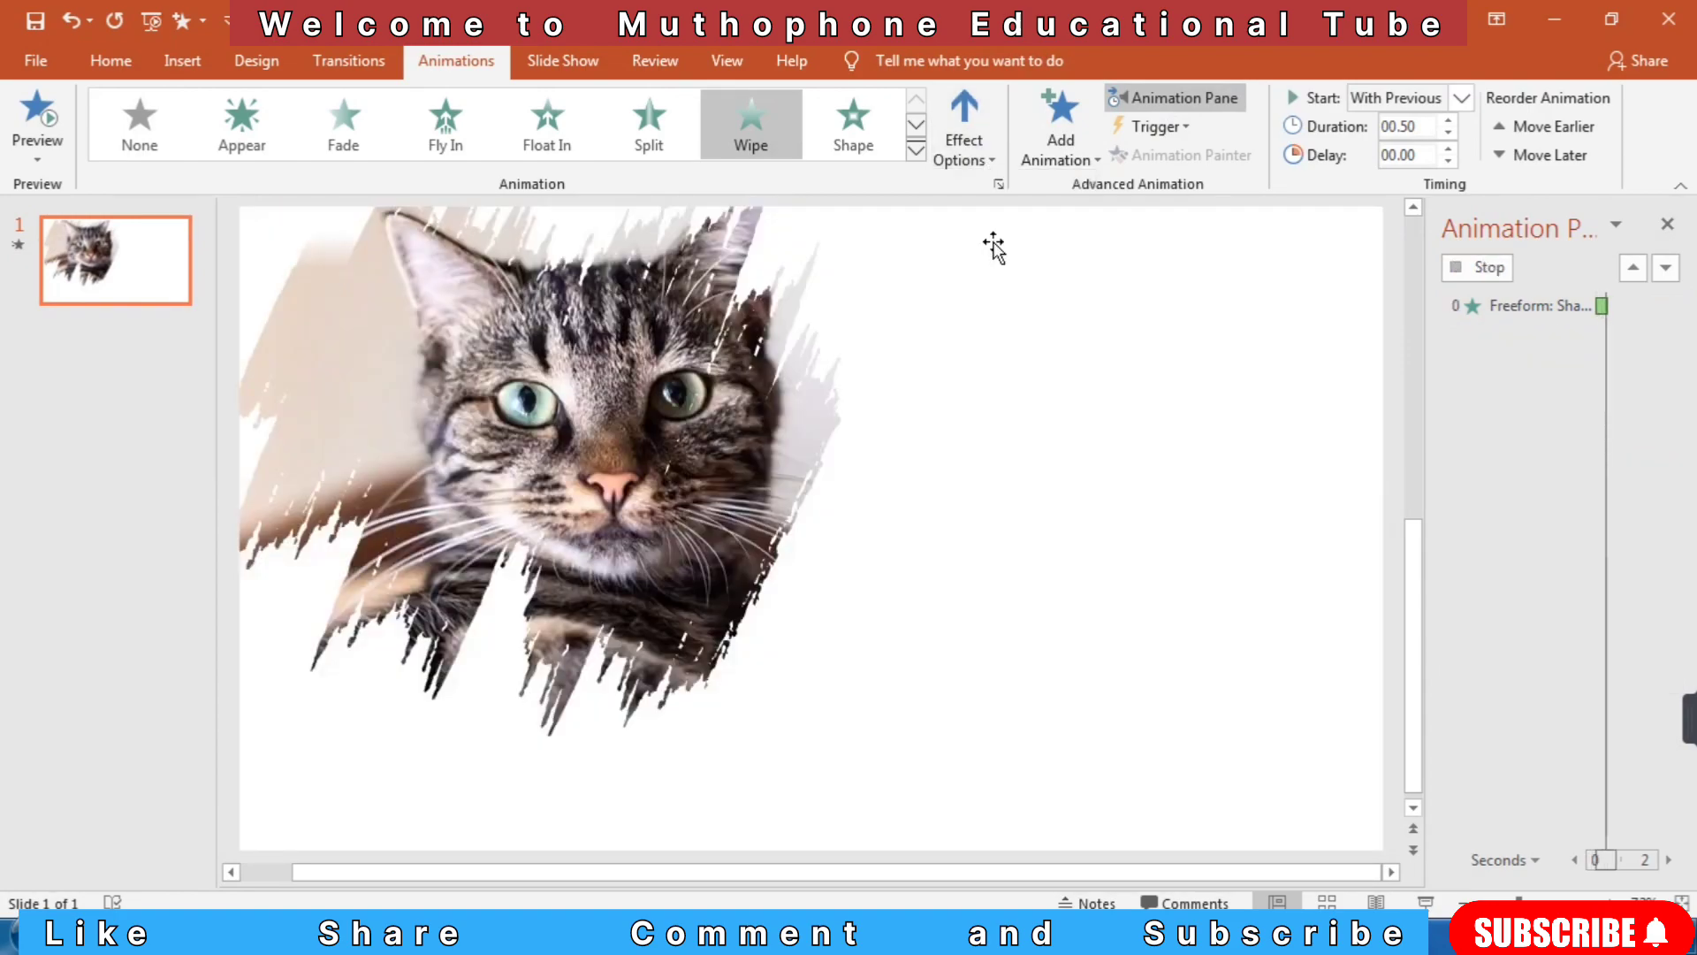
click(292, 465)
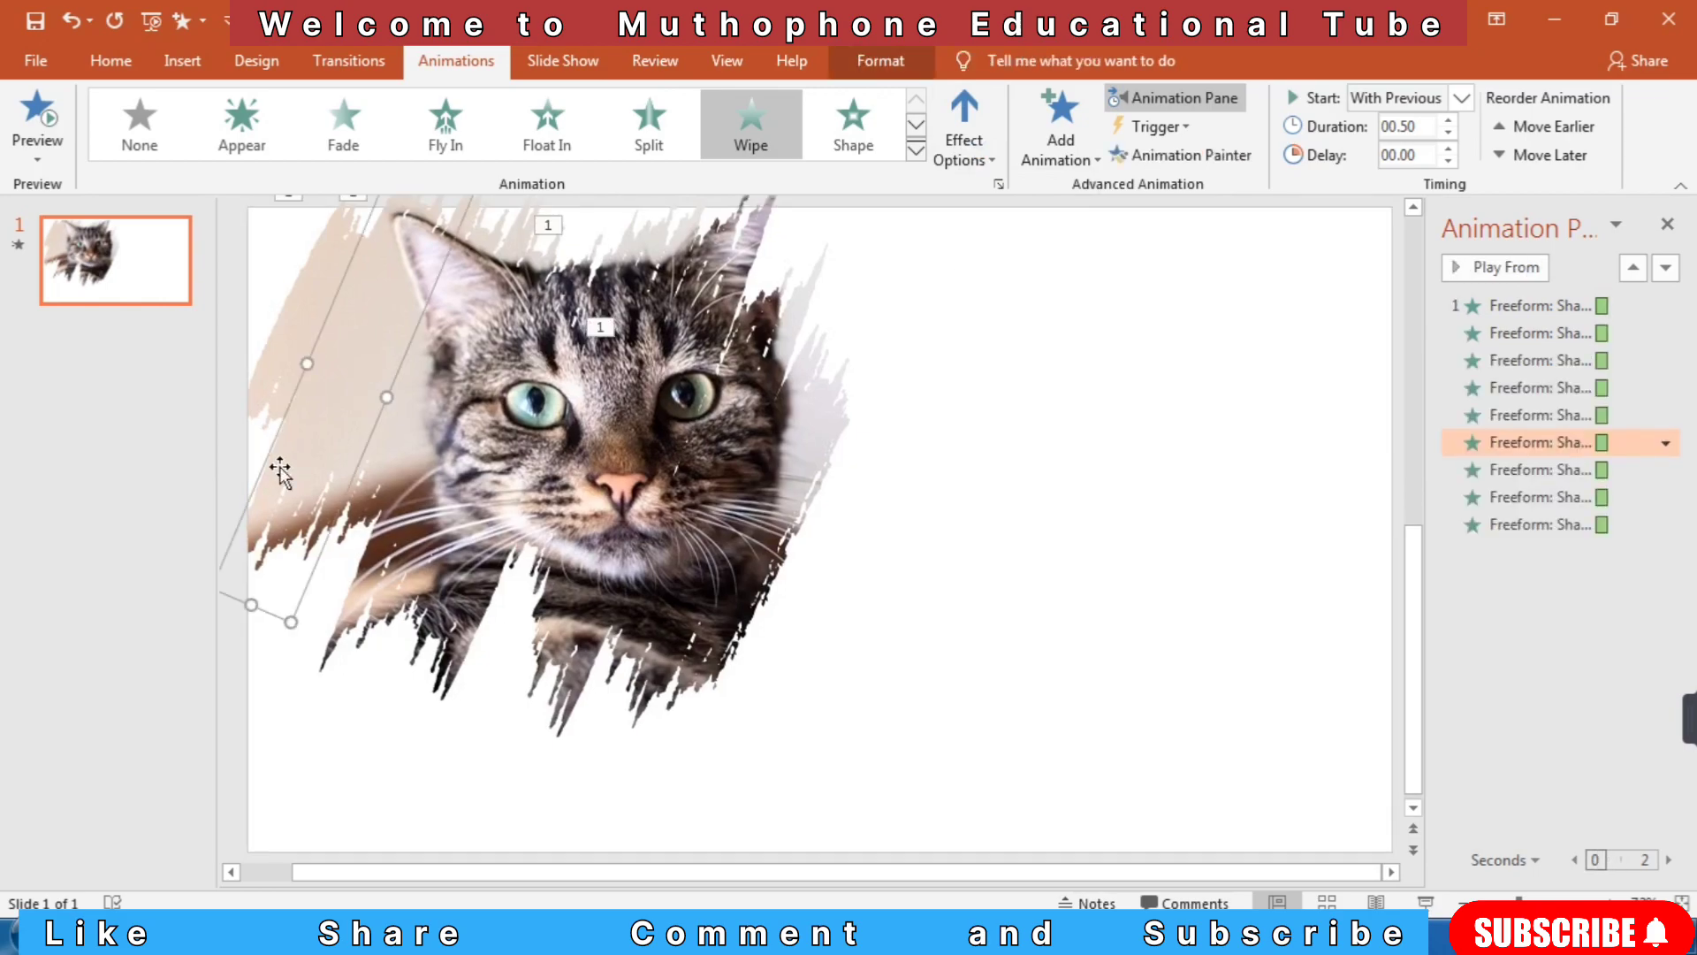
click(1665, 442)
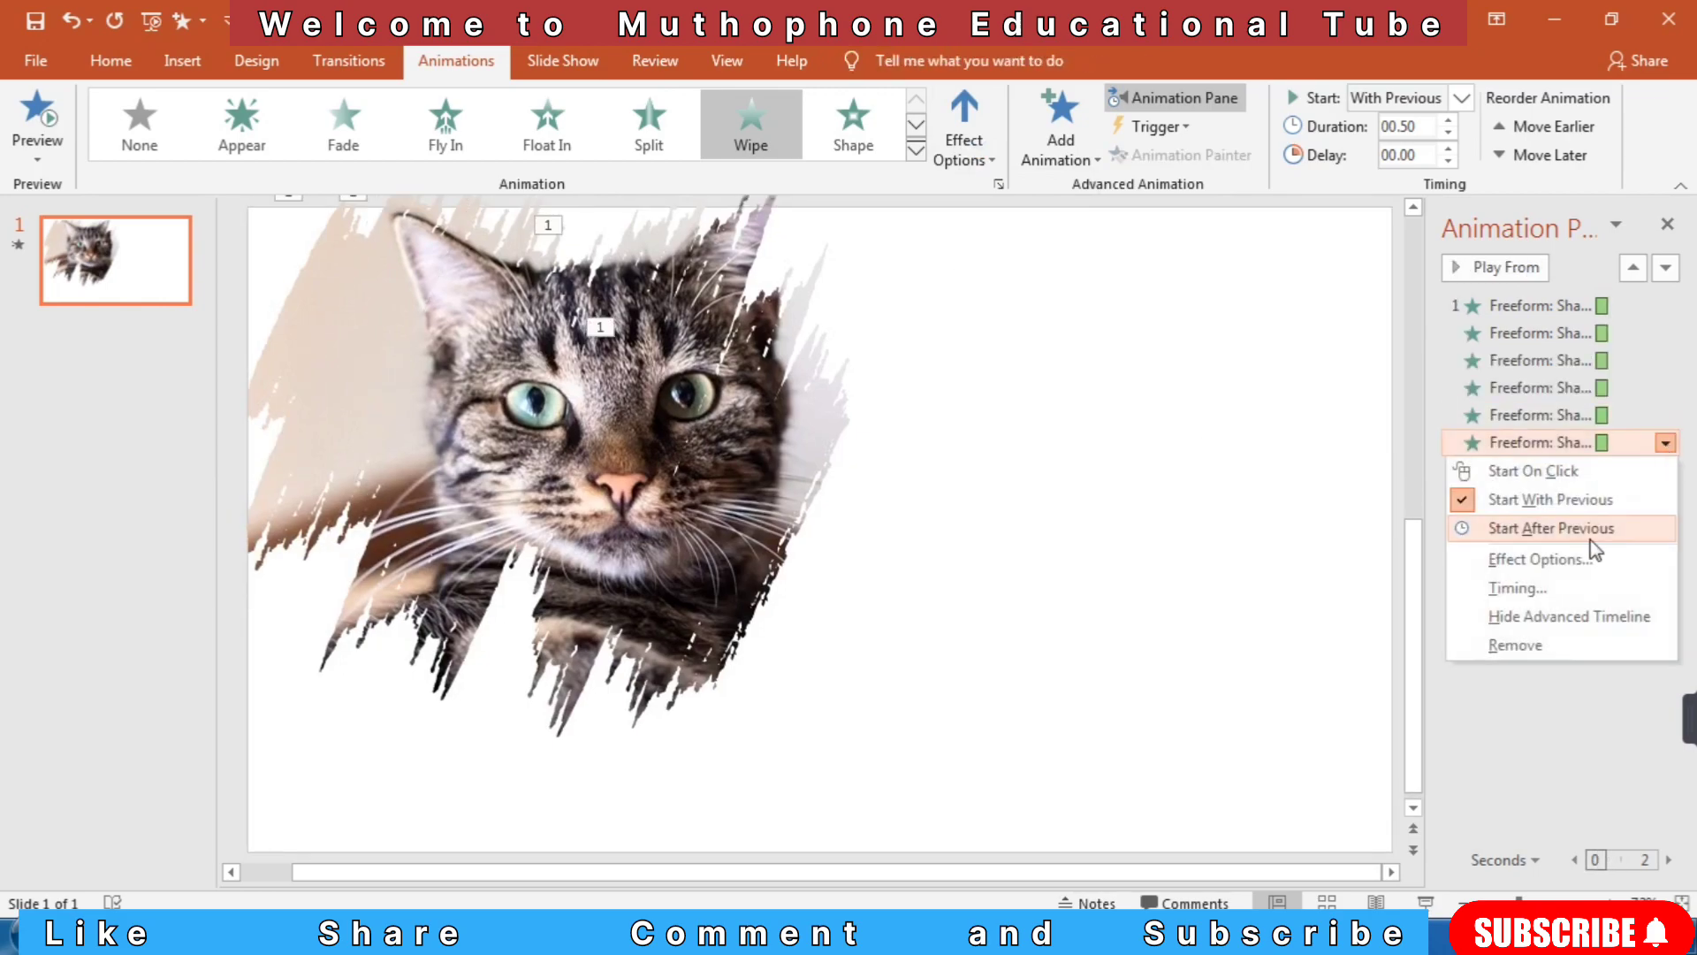
click(985, 160)
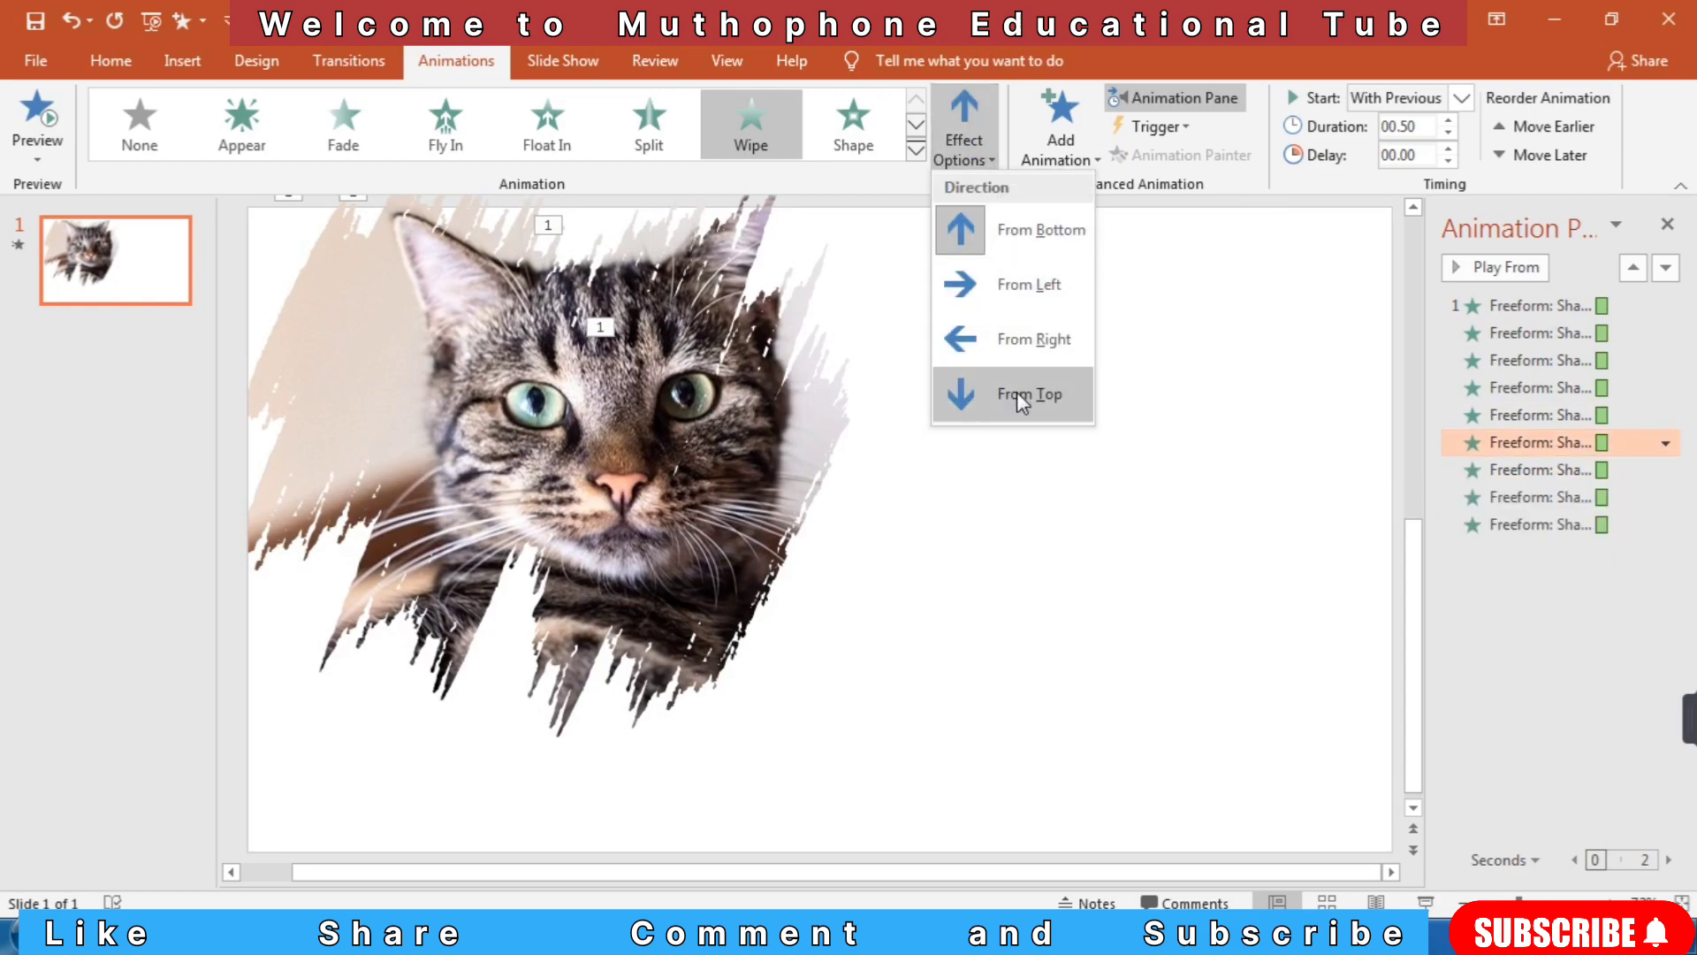
click(1021, 394)
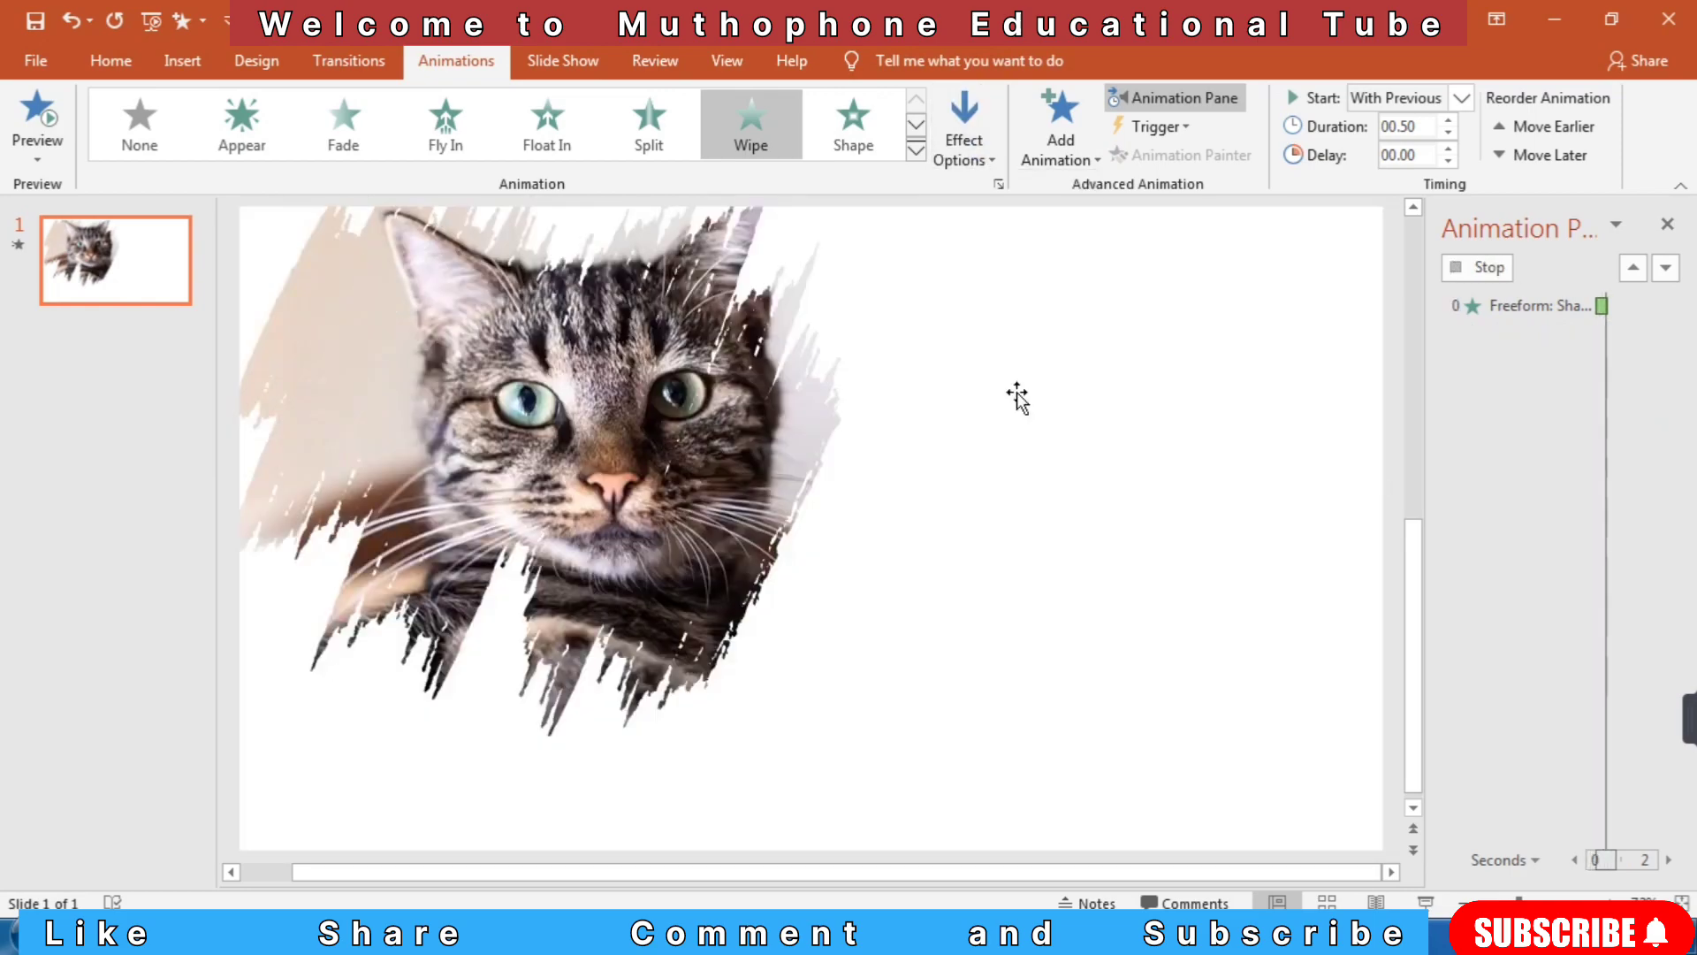
Set the third stroke from the left to wipe From Bottom and the fourth stroke to wipe From Top
click(452, 229)
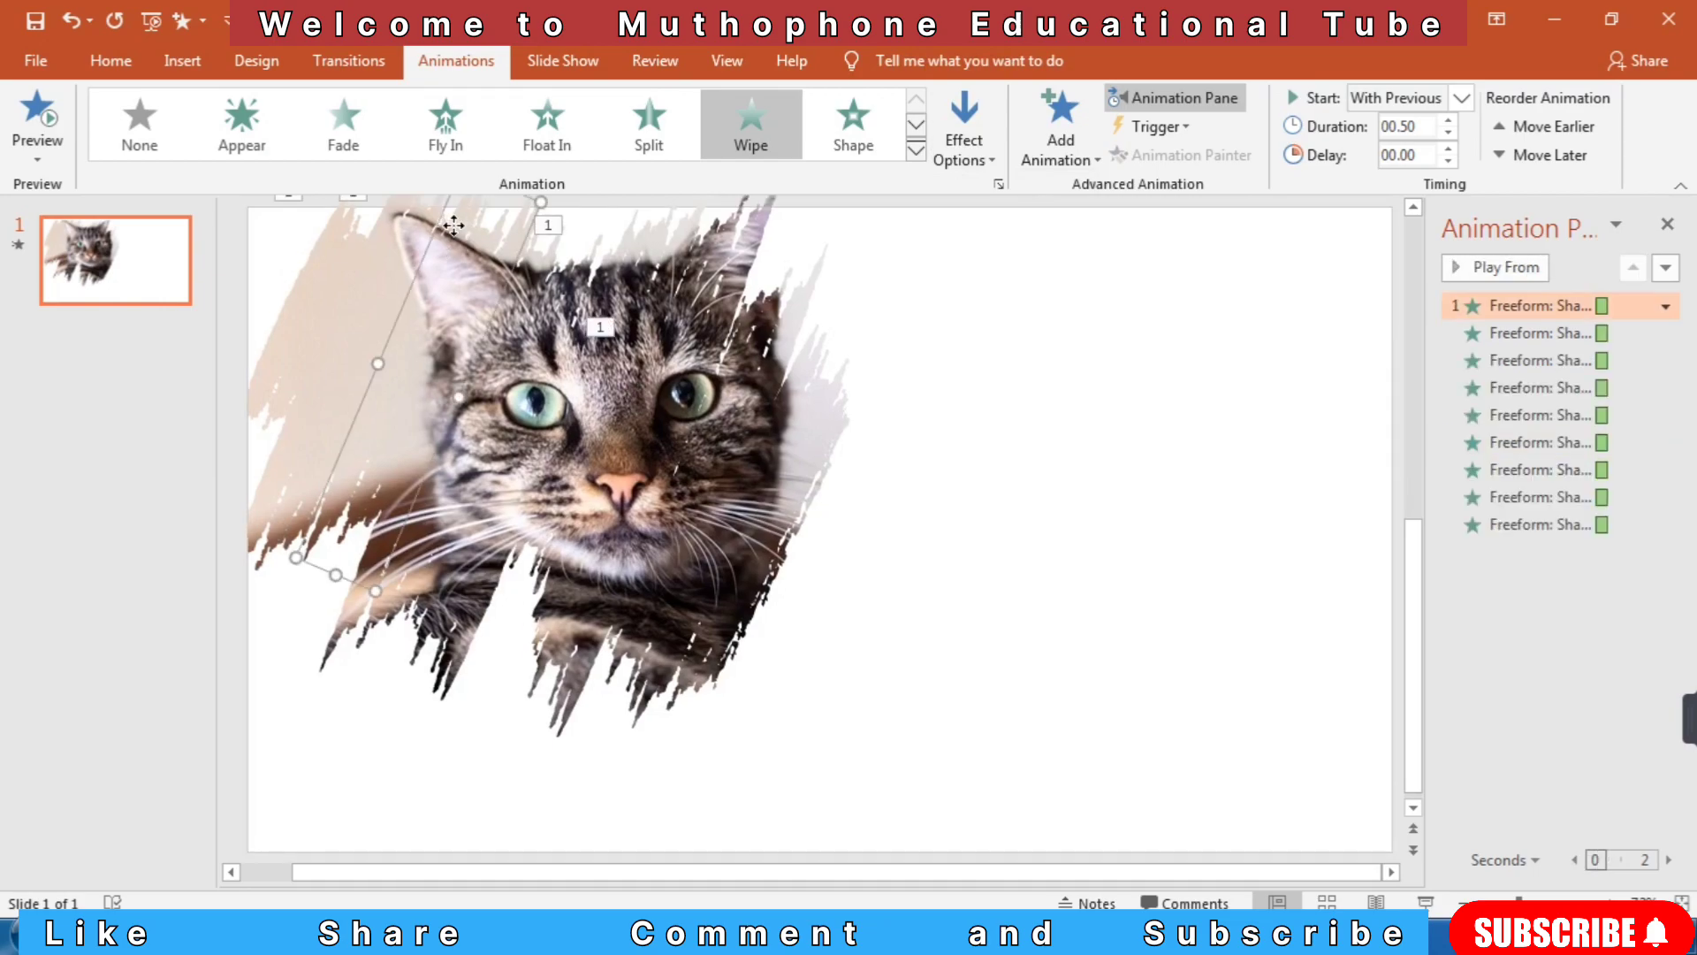
click(1665, 307)
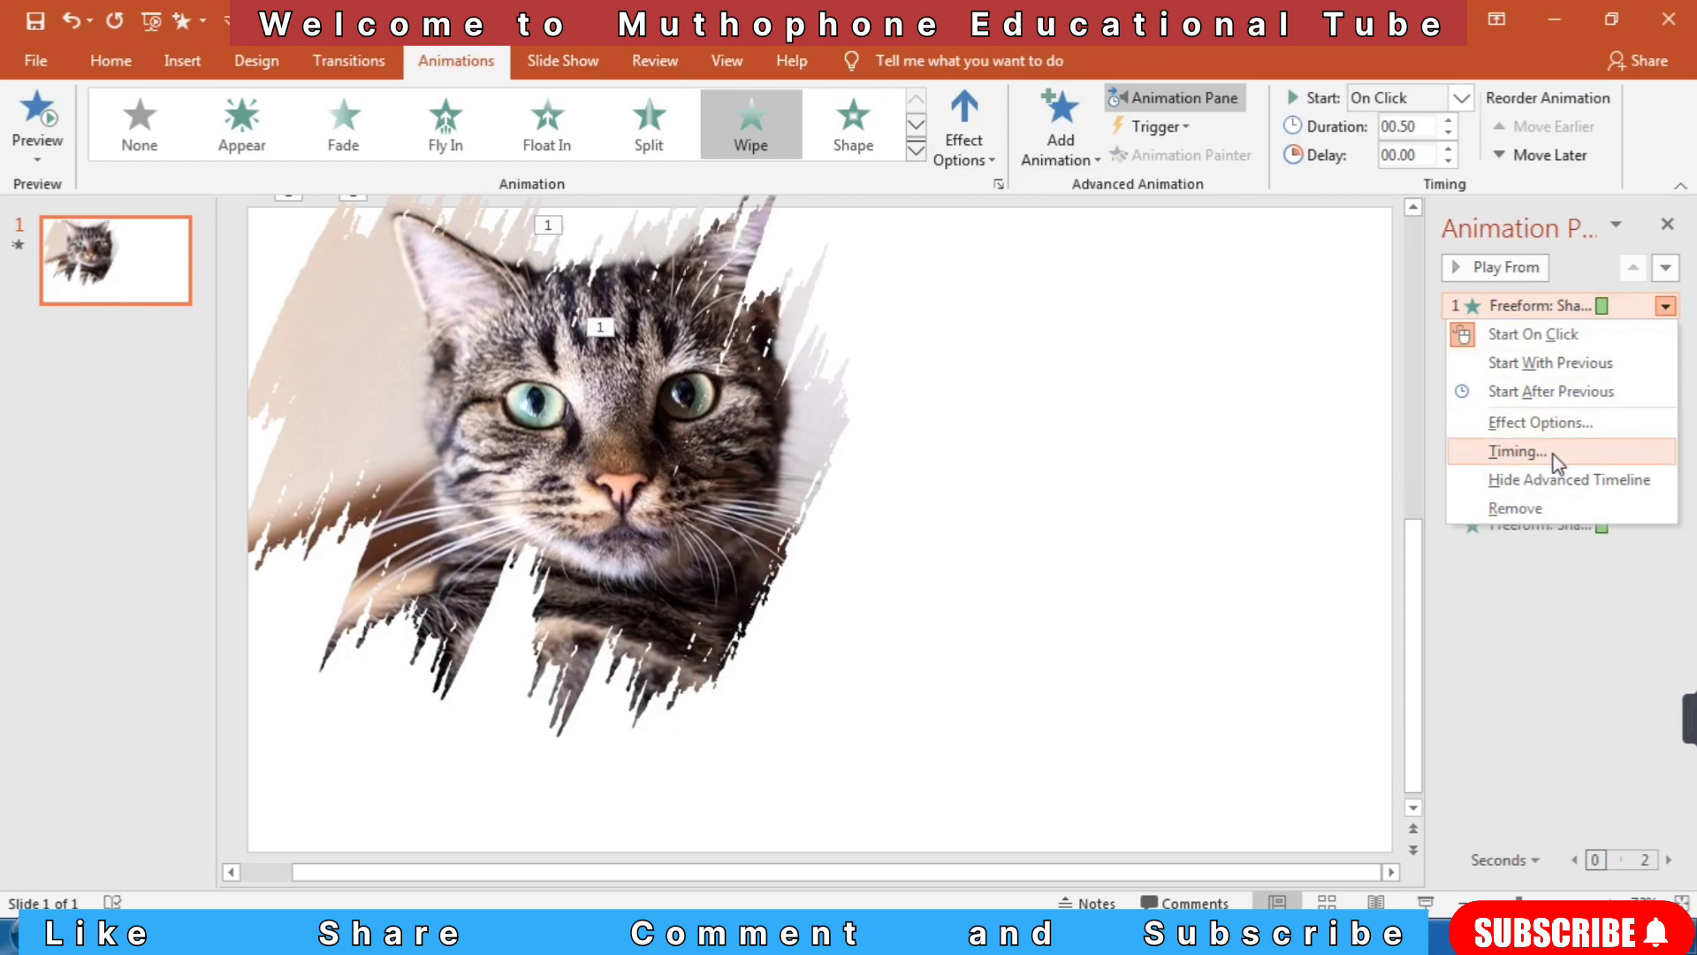
click(997, 162)
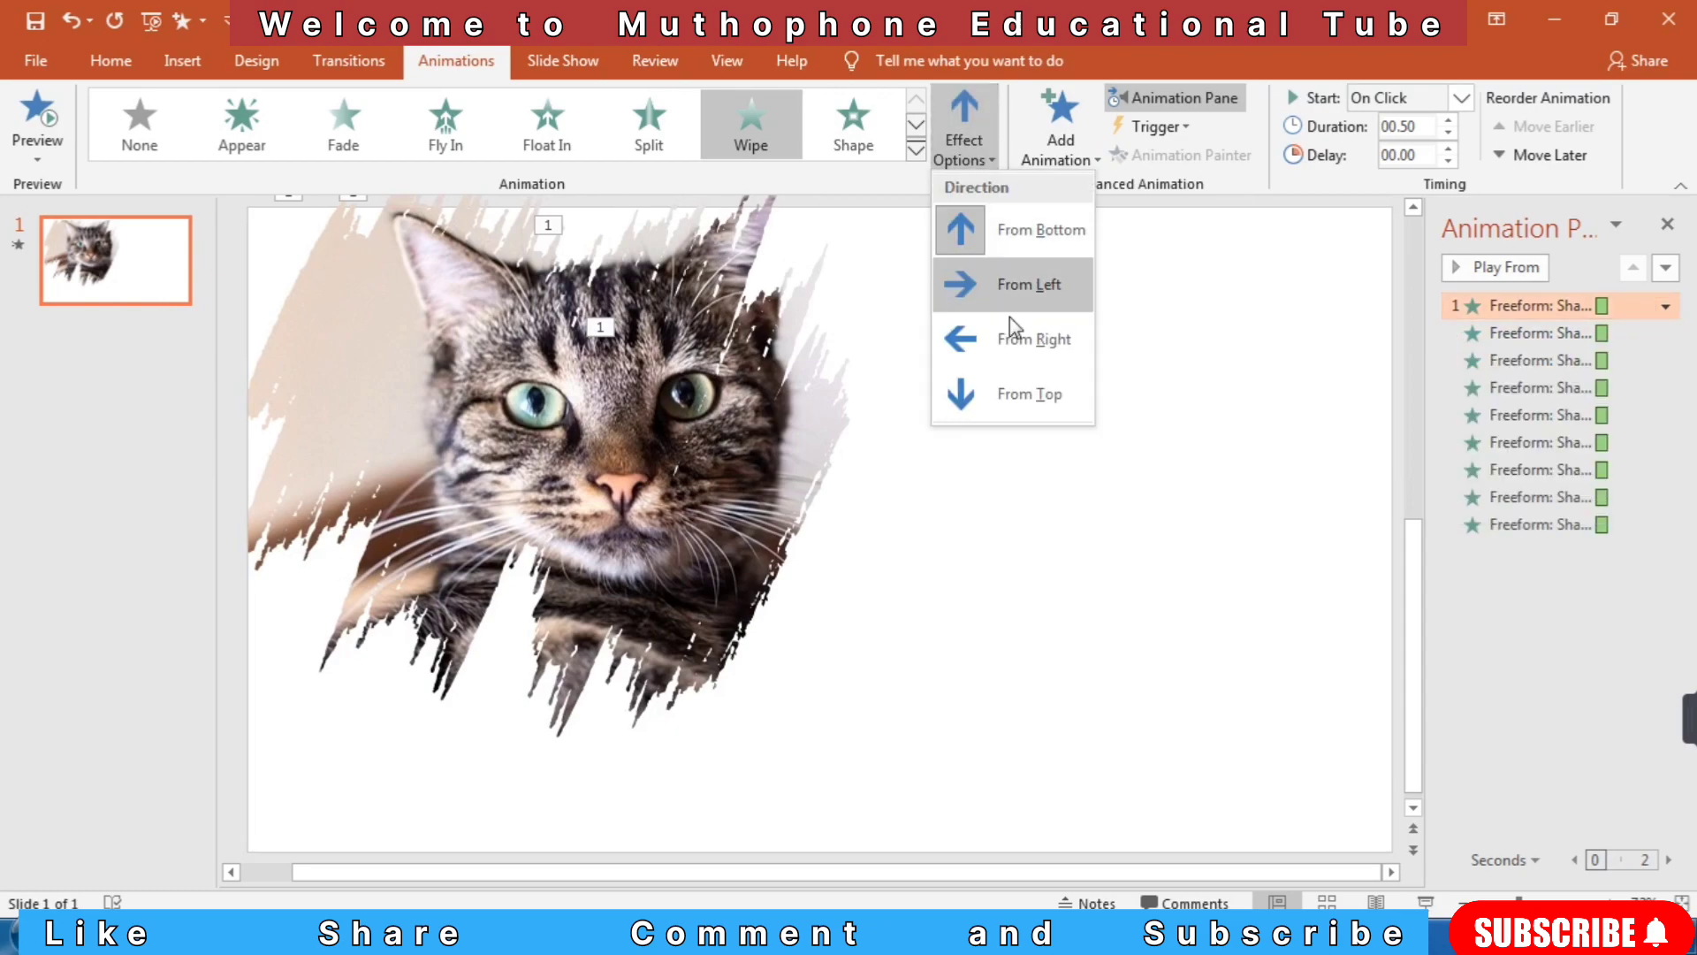
click(1027, 227)
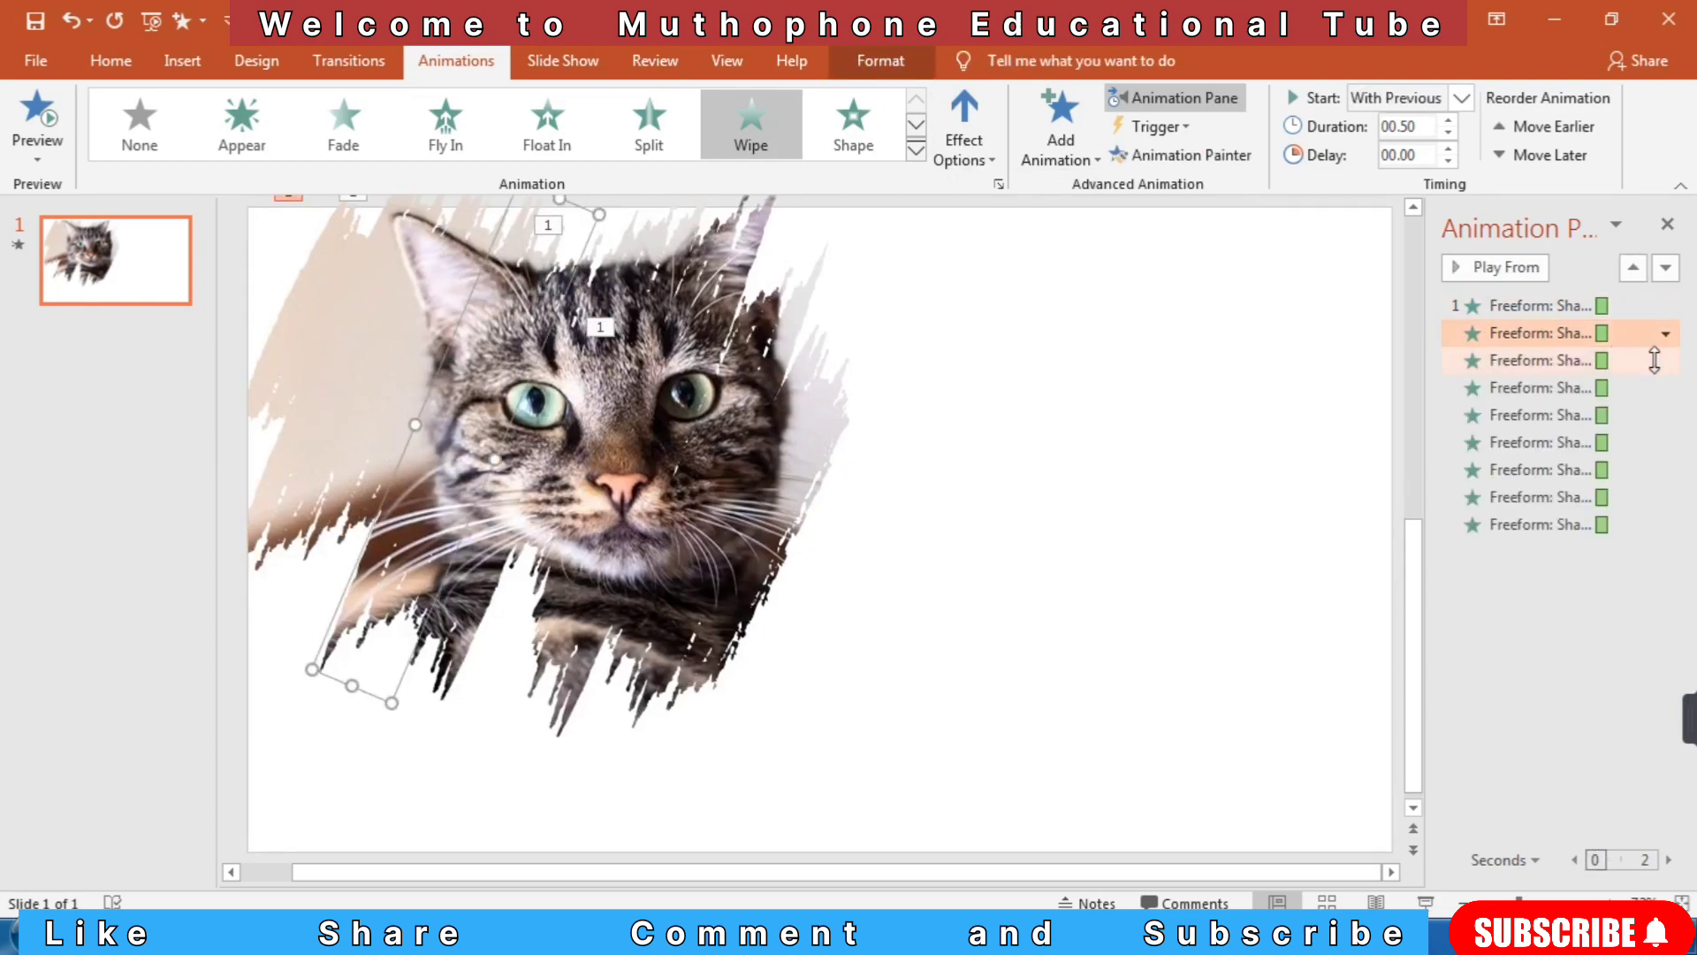
click(971, 167)
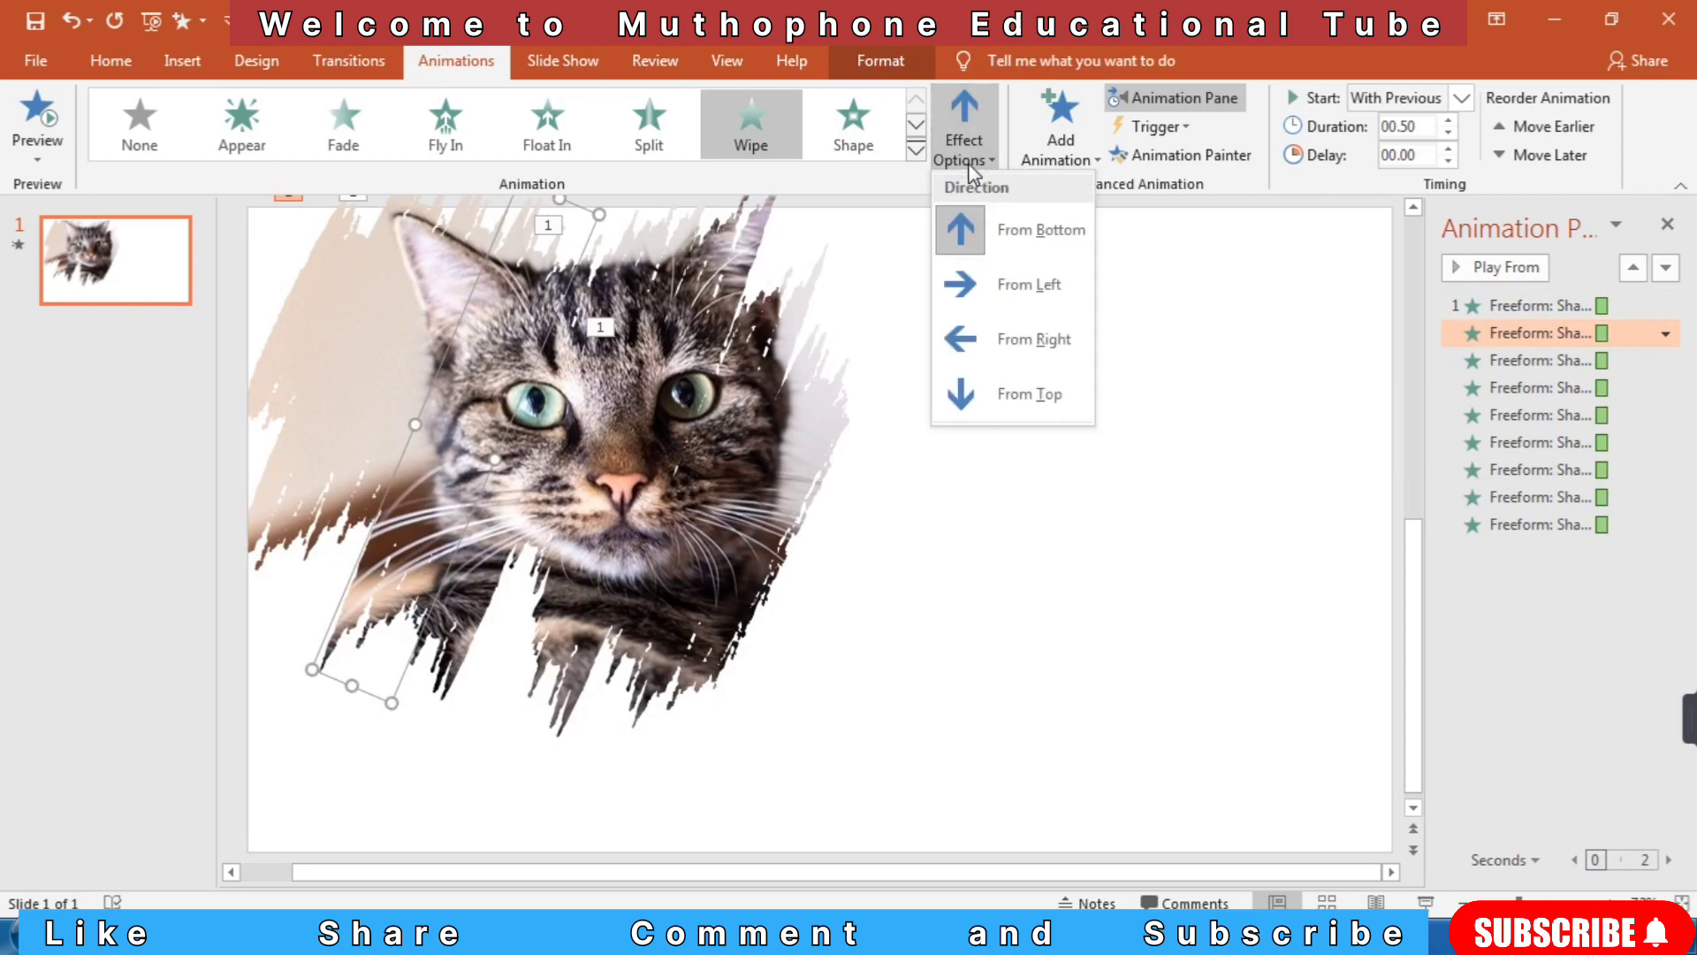
click(1013, 395)
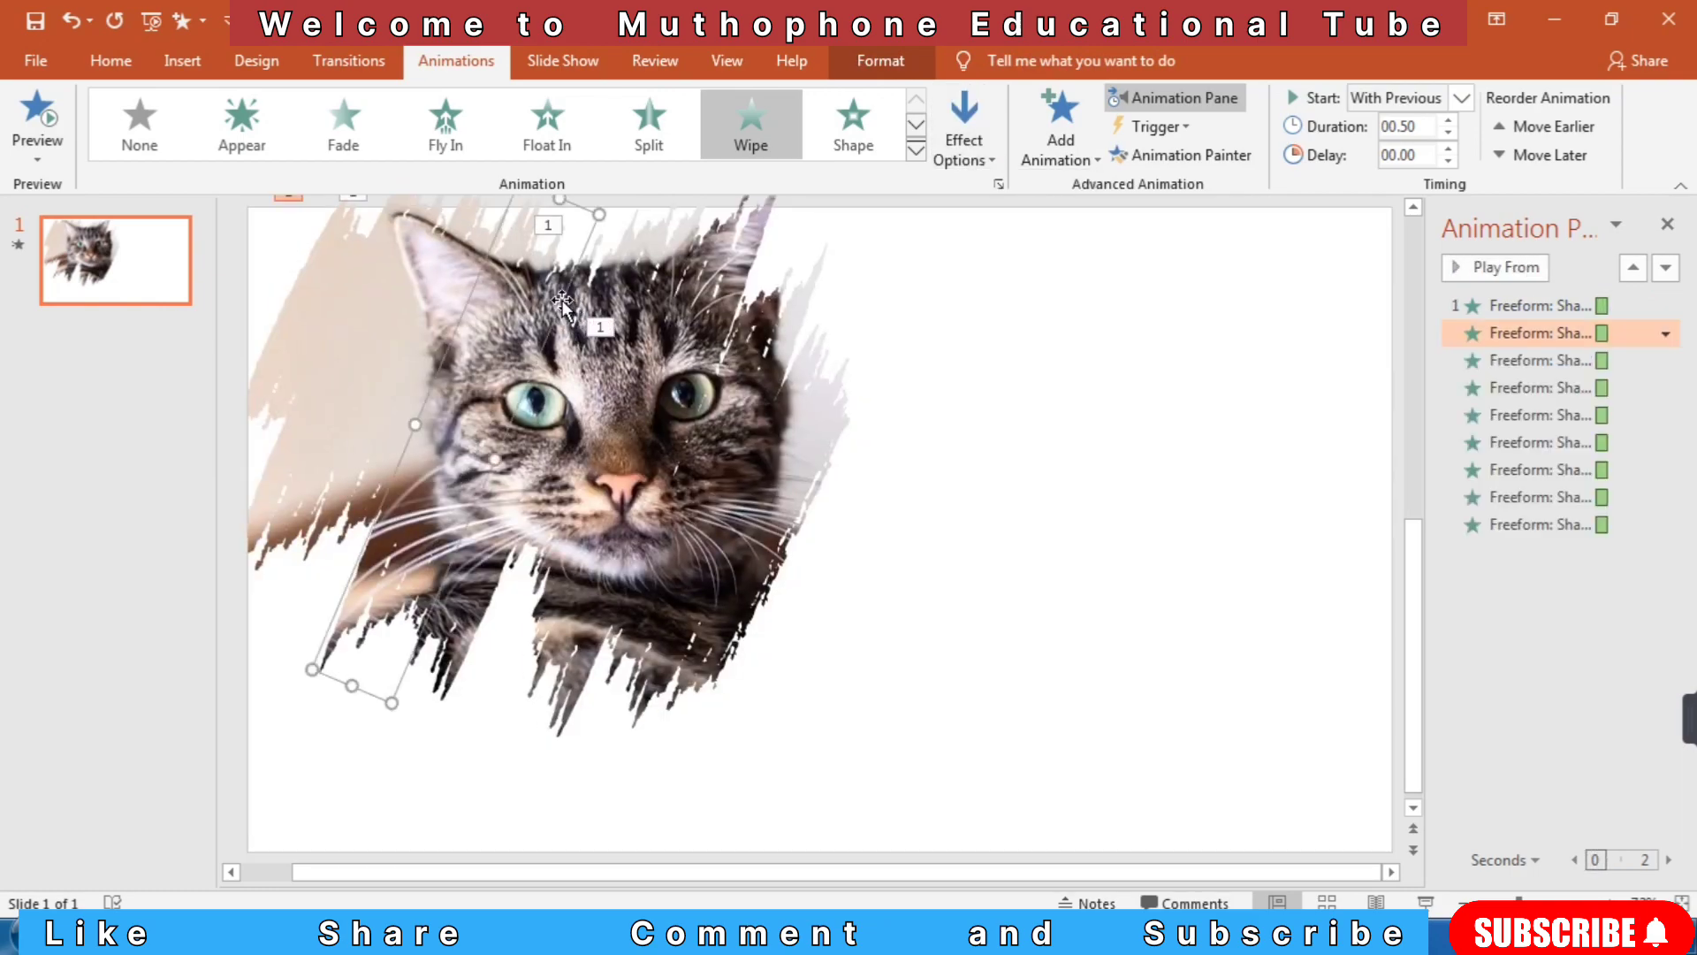
Set the fifth stroke from the left to wipe From Top and the sixth stroke to wipe From Bottom
click(577, 294)
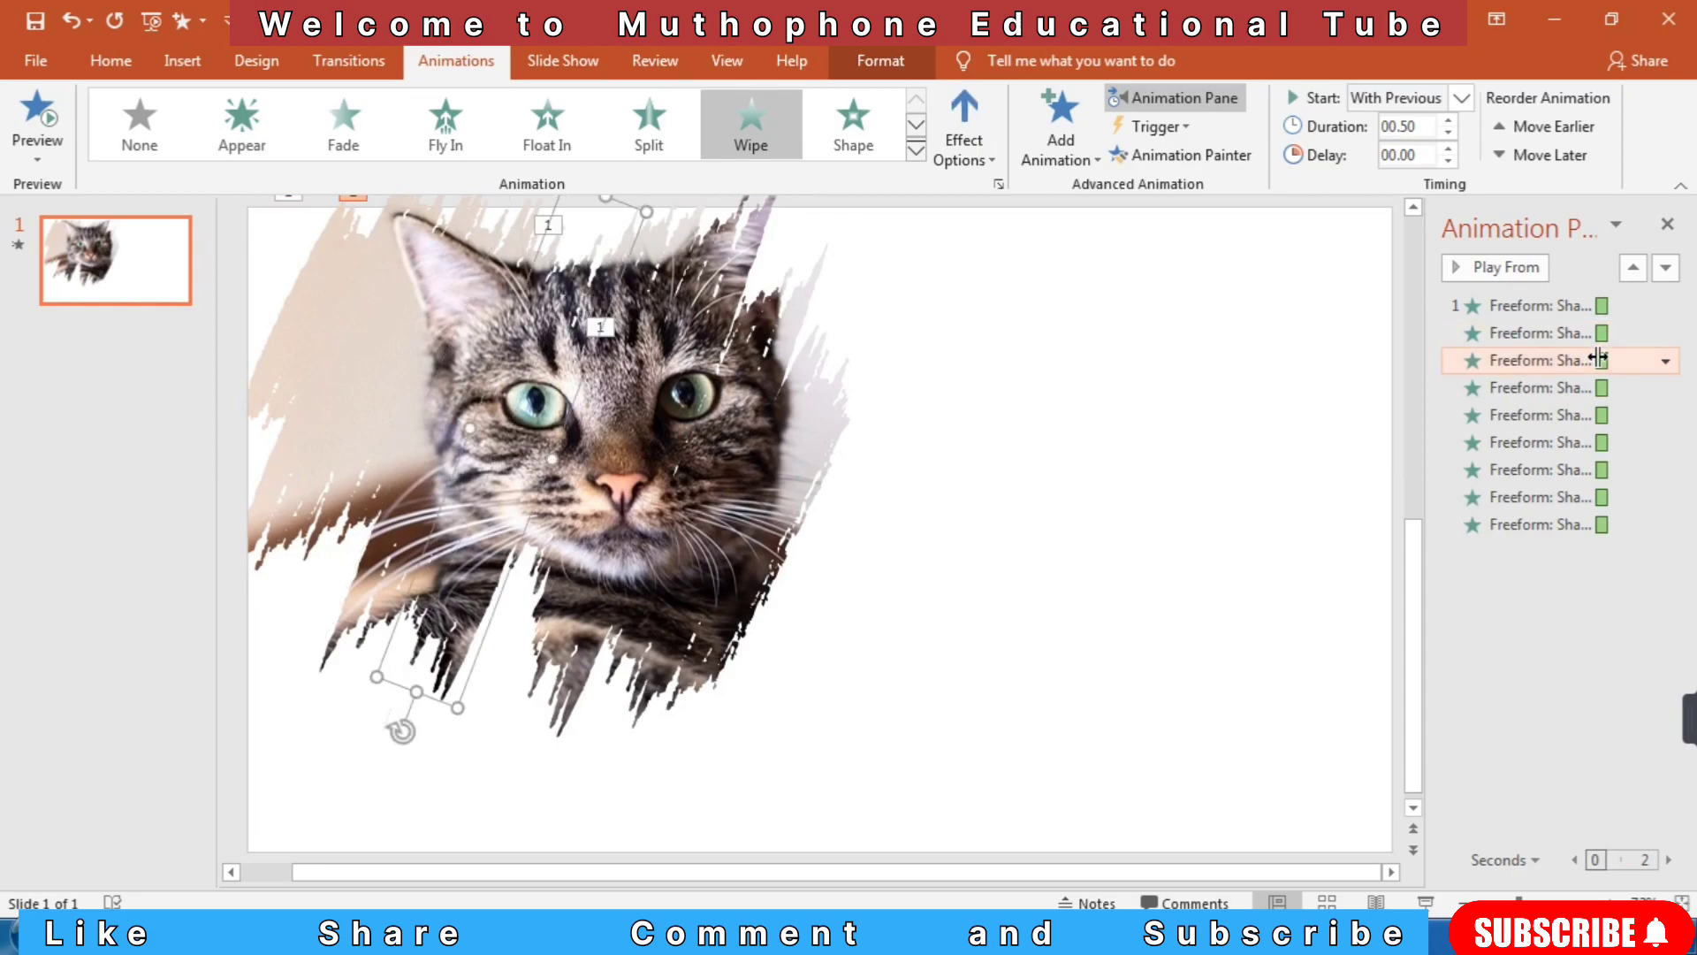
click(962, 161)
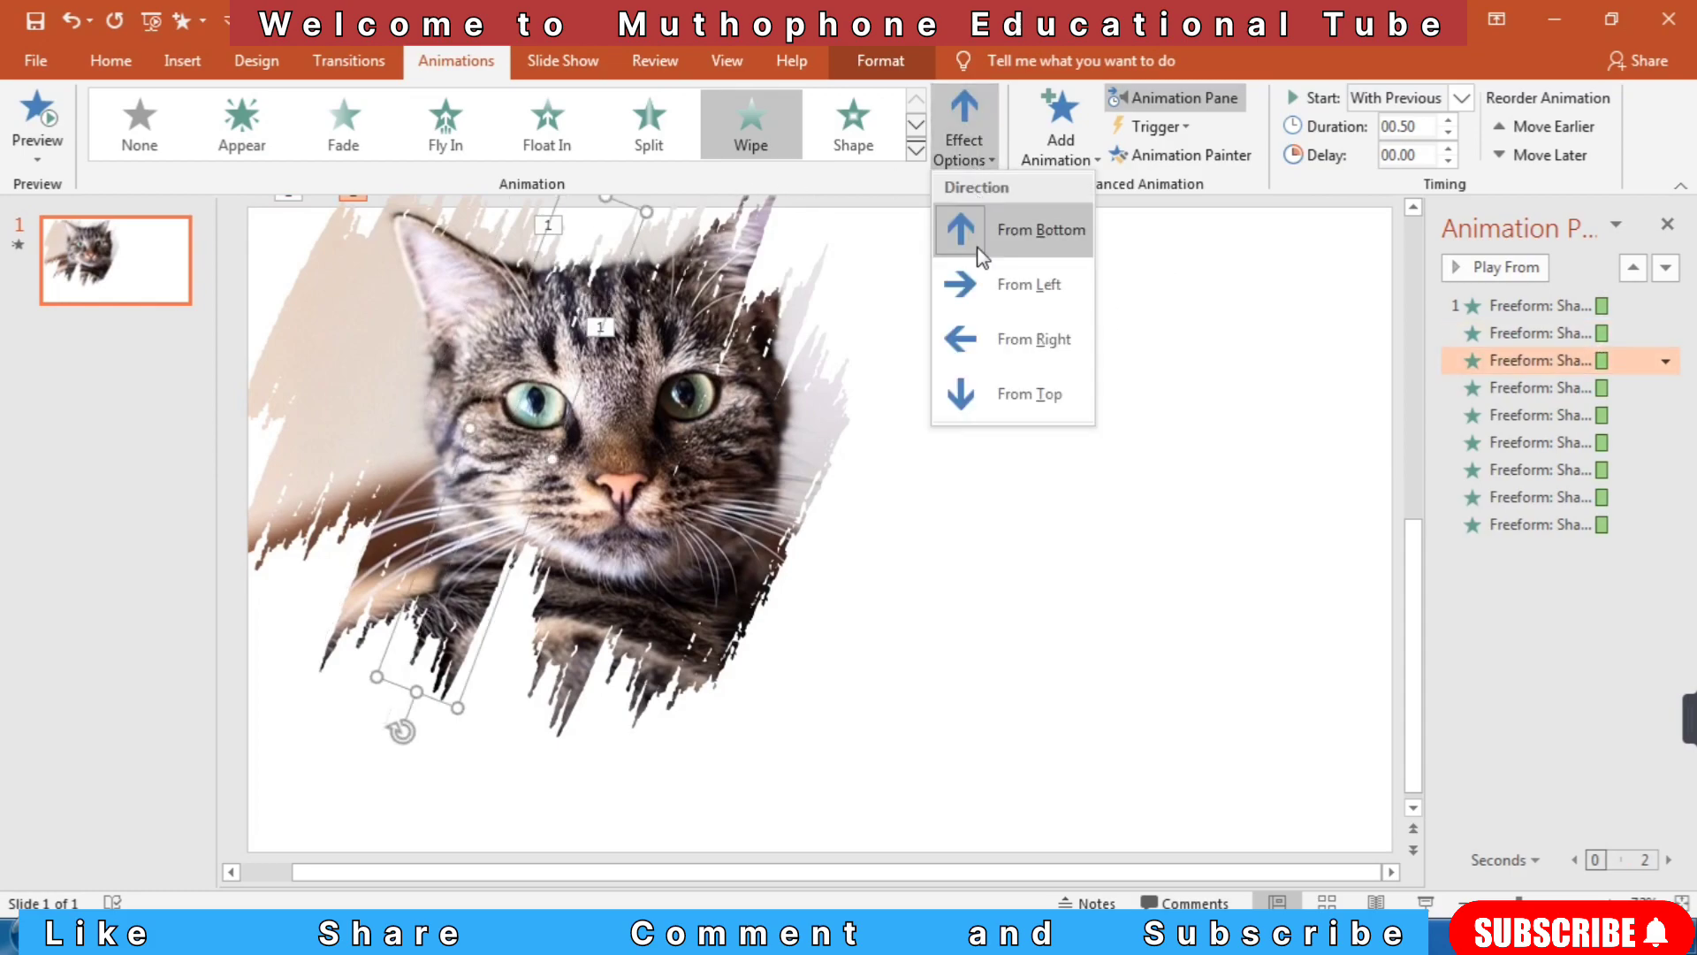
click(997, 396)
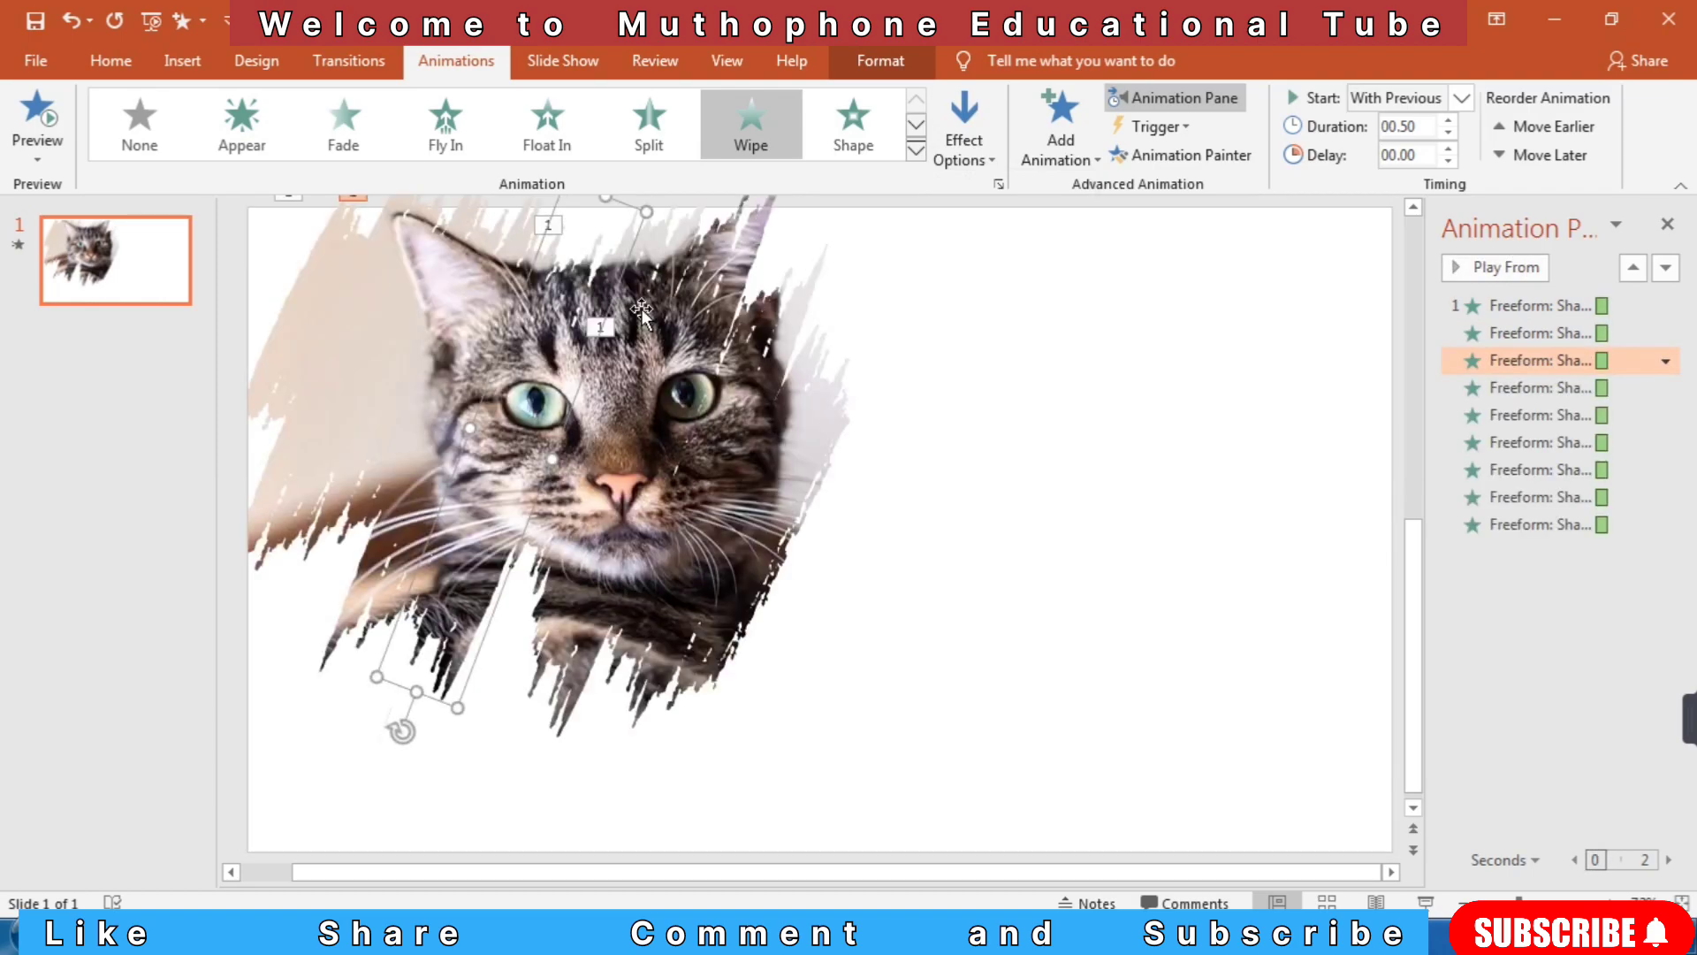
click(983, 154)
click(1041, 234)
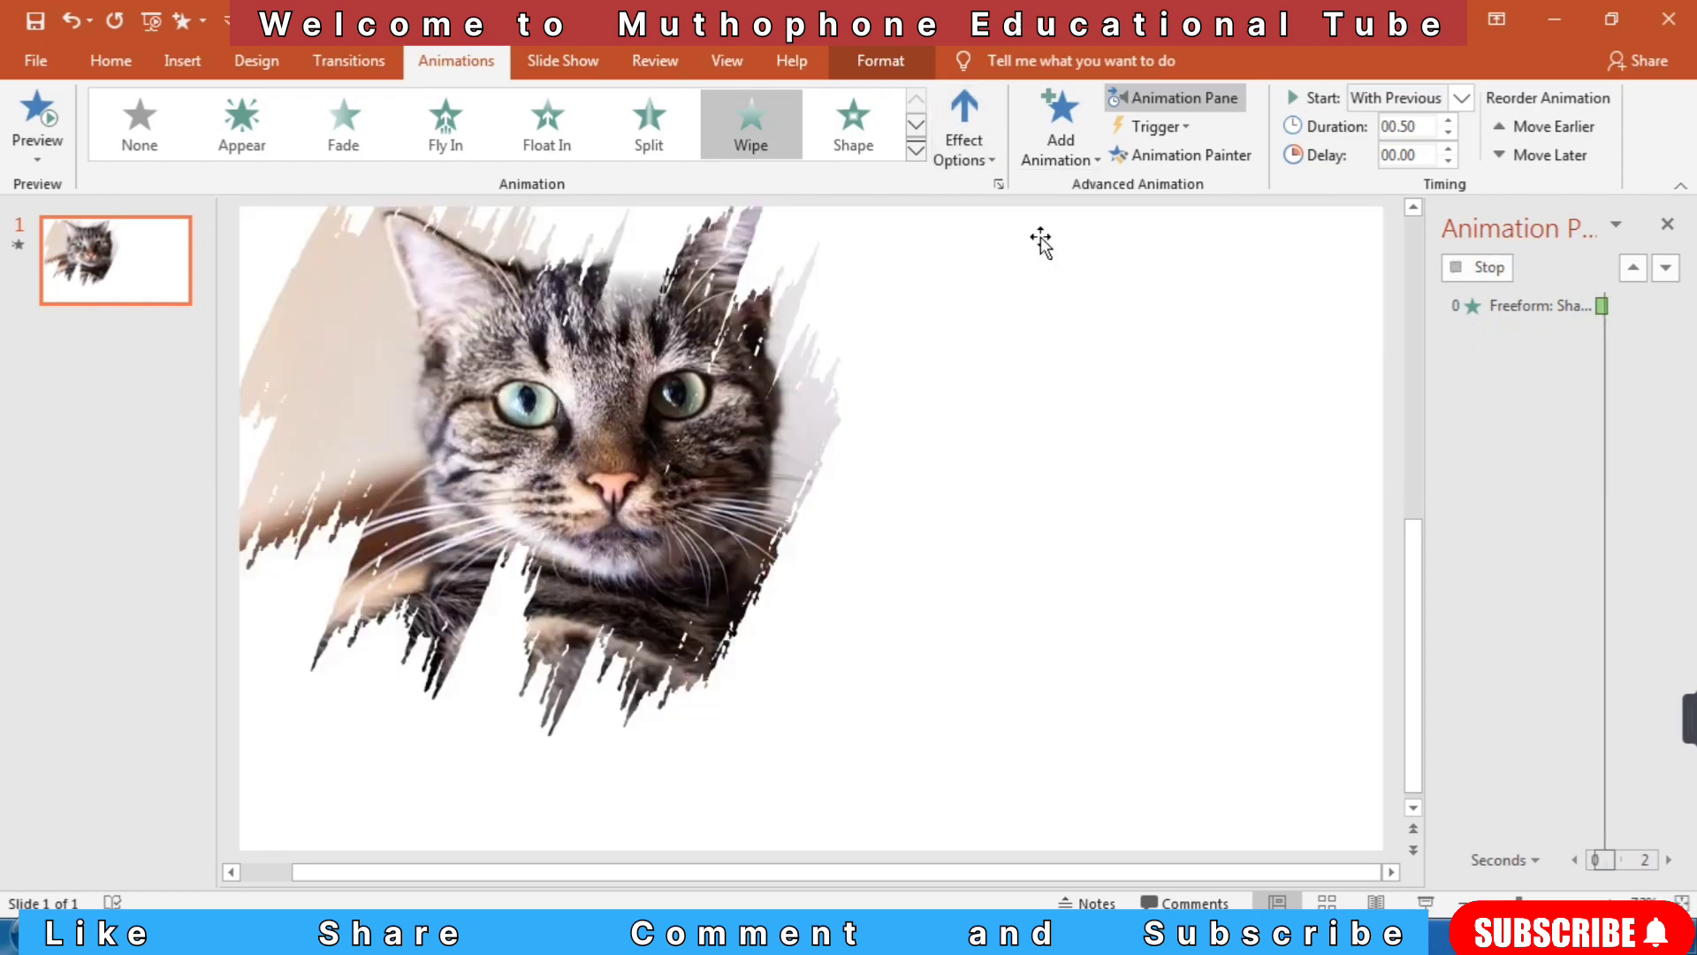
Set the Wipe direction of the seventh and eighth strokes from the left to From Top
click(713, 342)
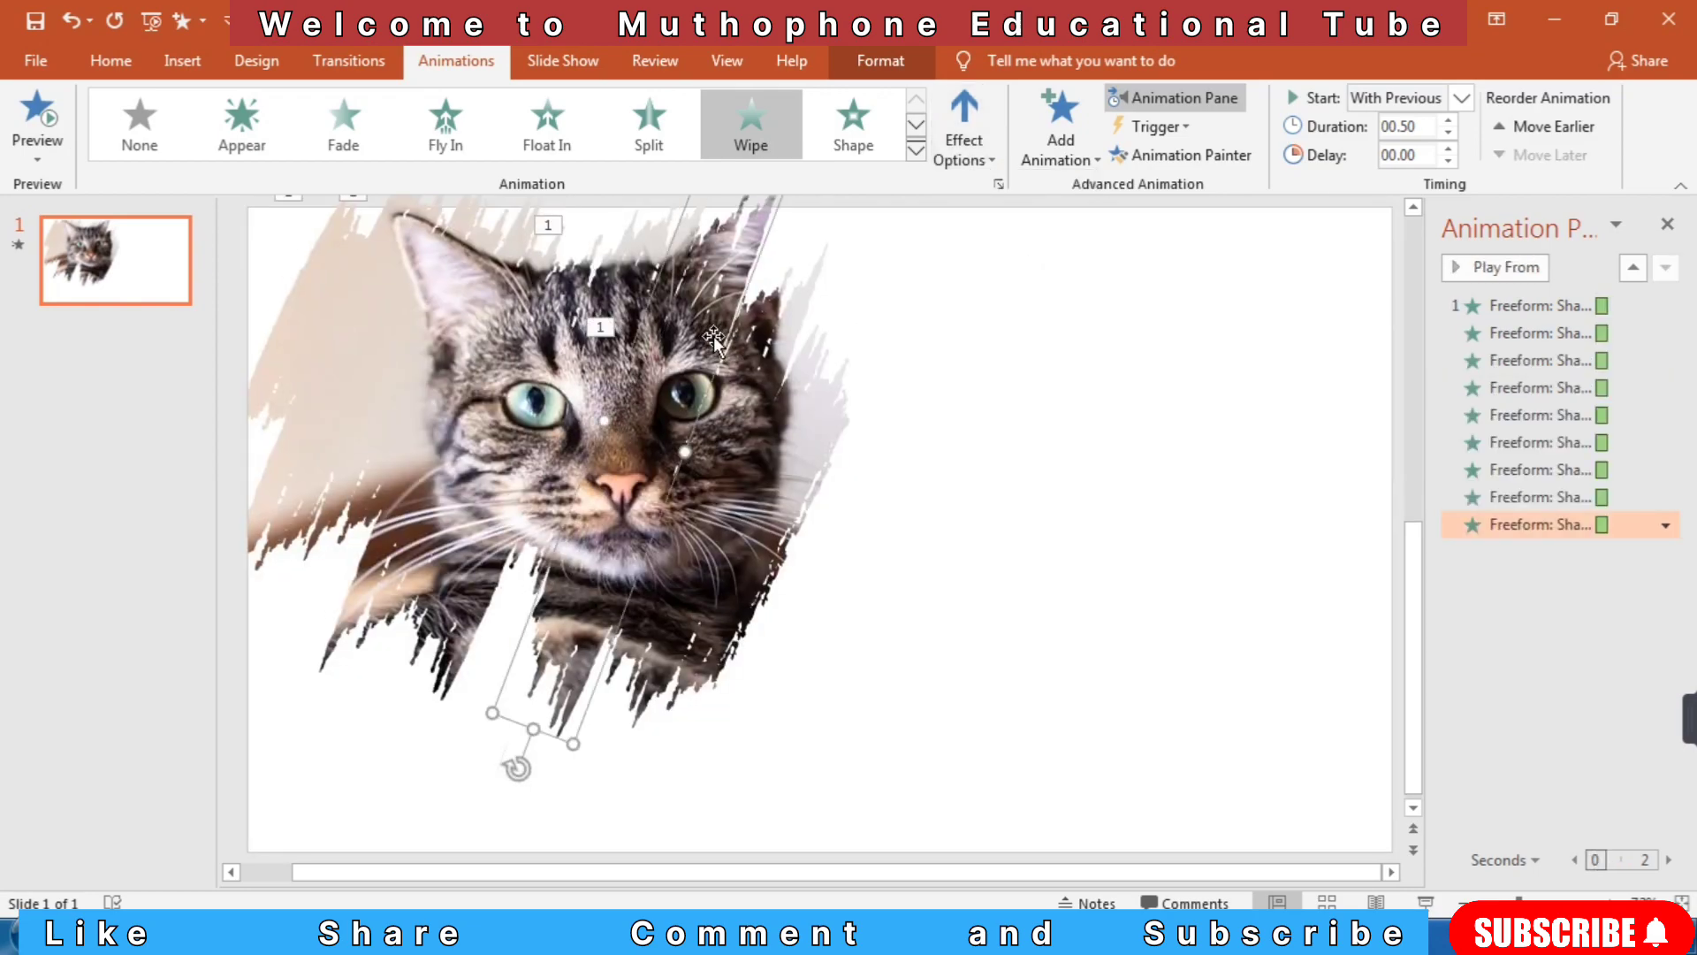
click(973, 166)
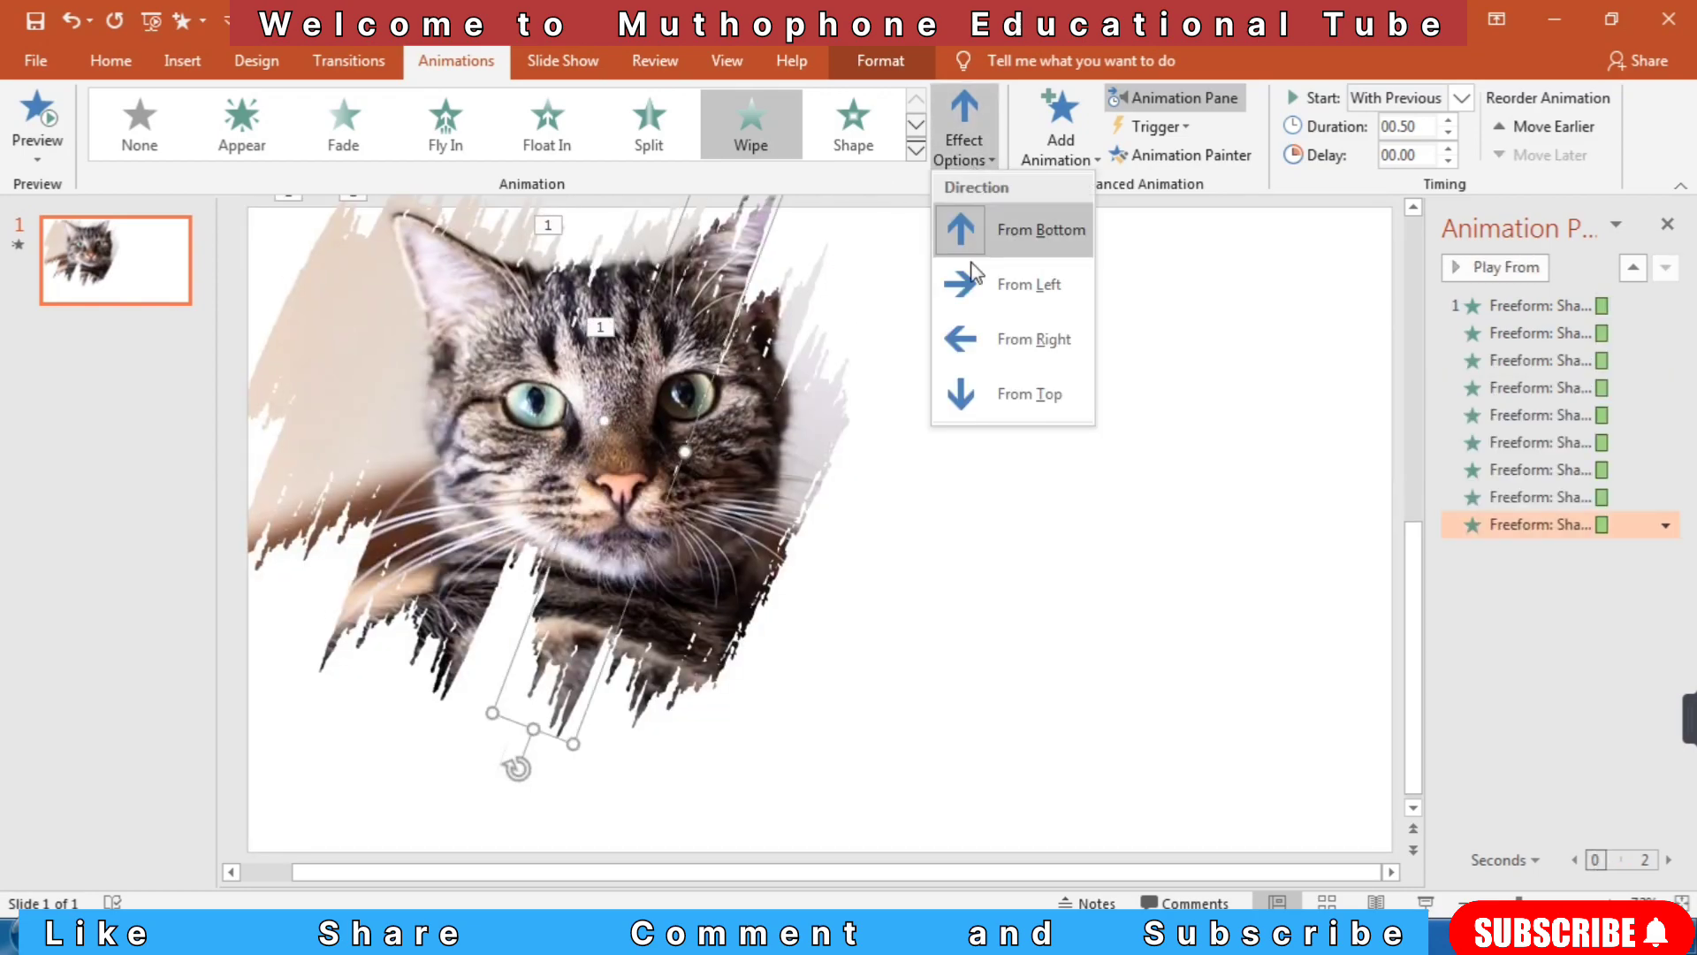
click(983, 382)
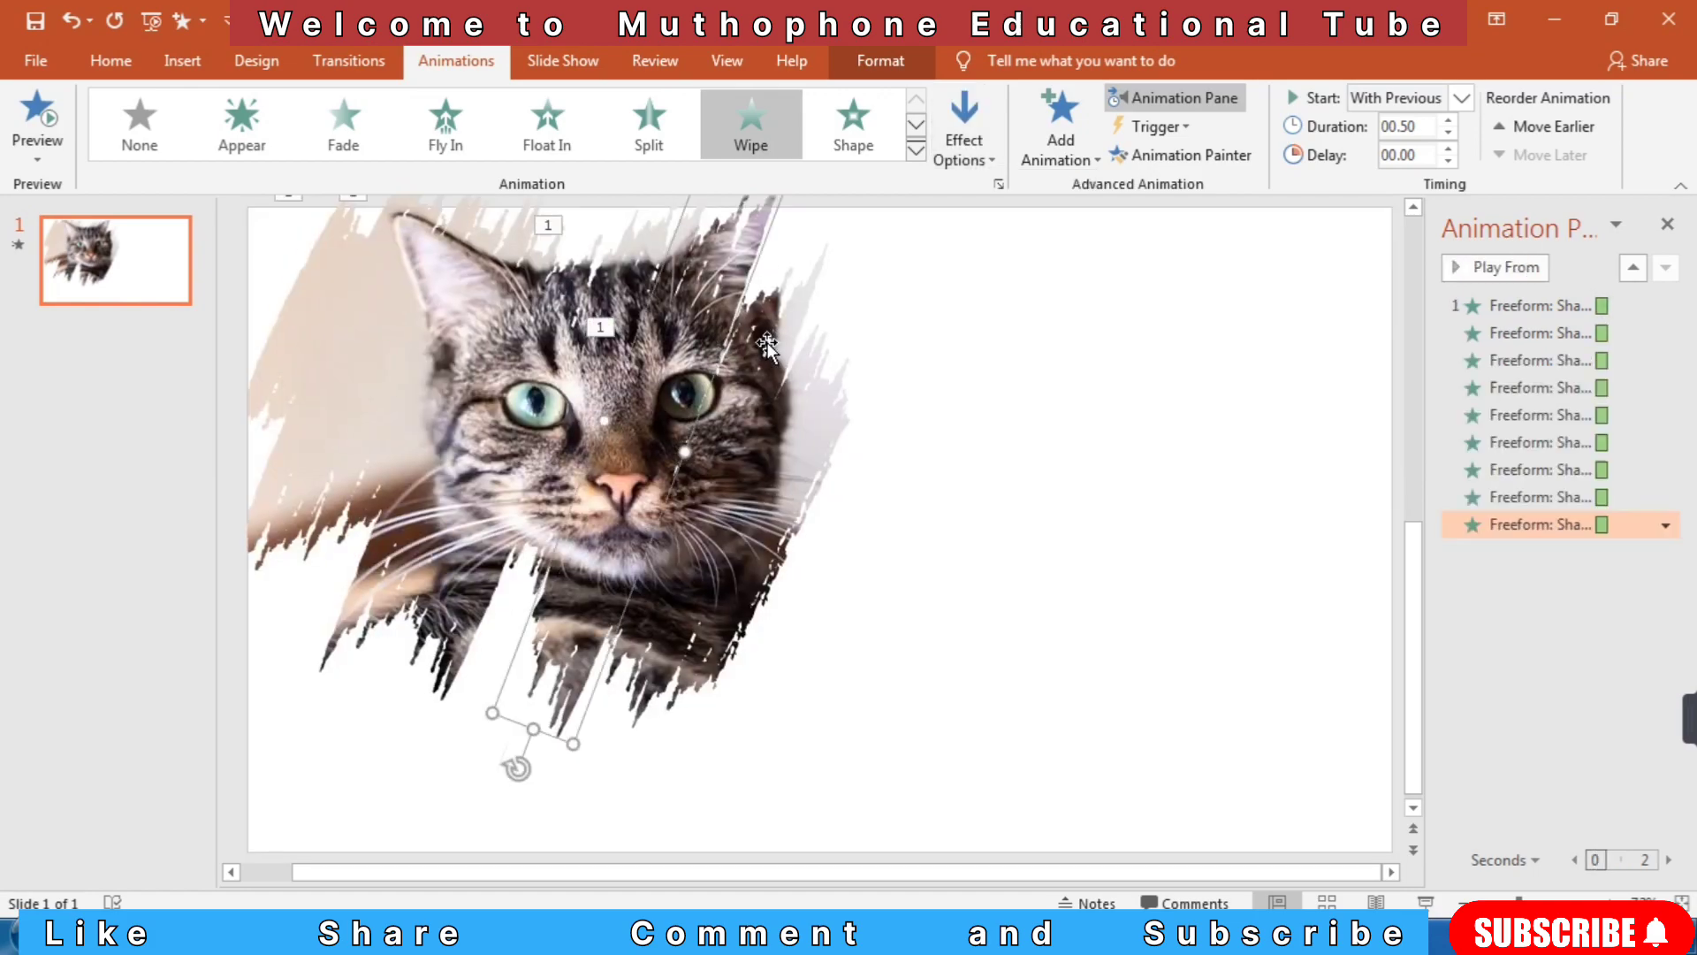
click(800, 316)
click(978, 164)
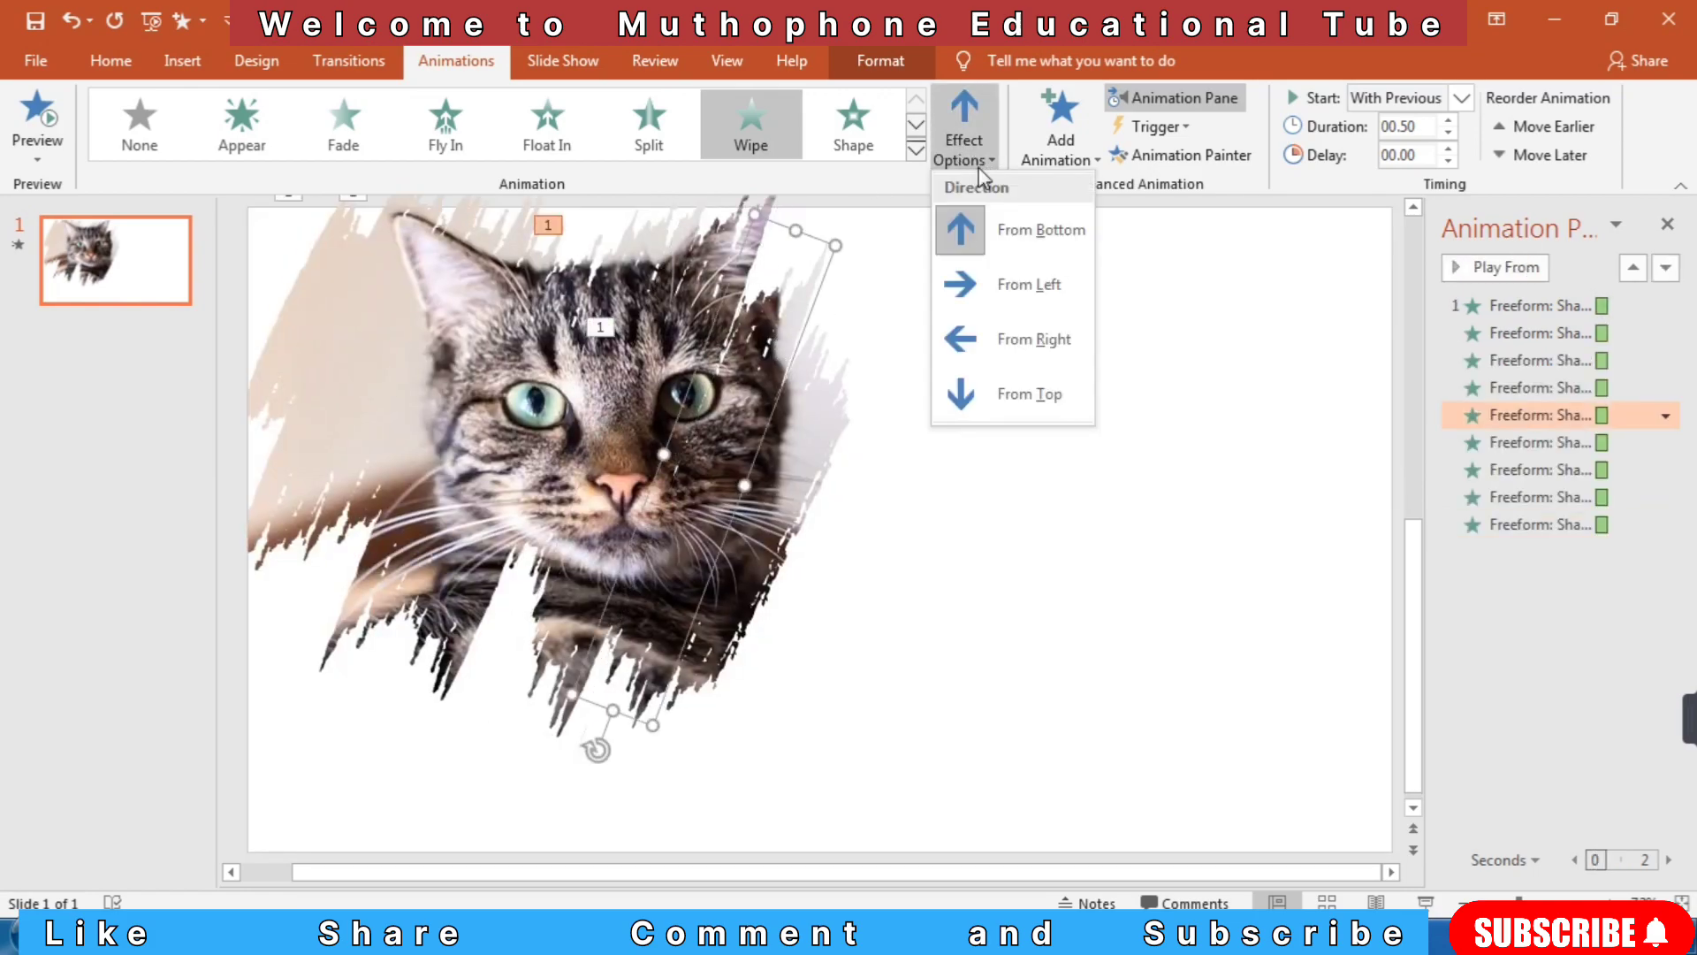
click(1020, 395)
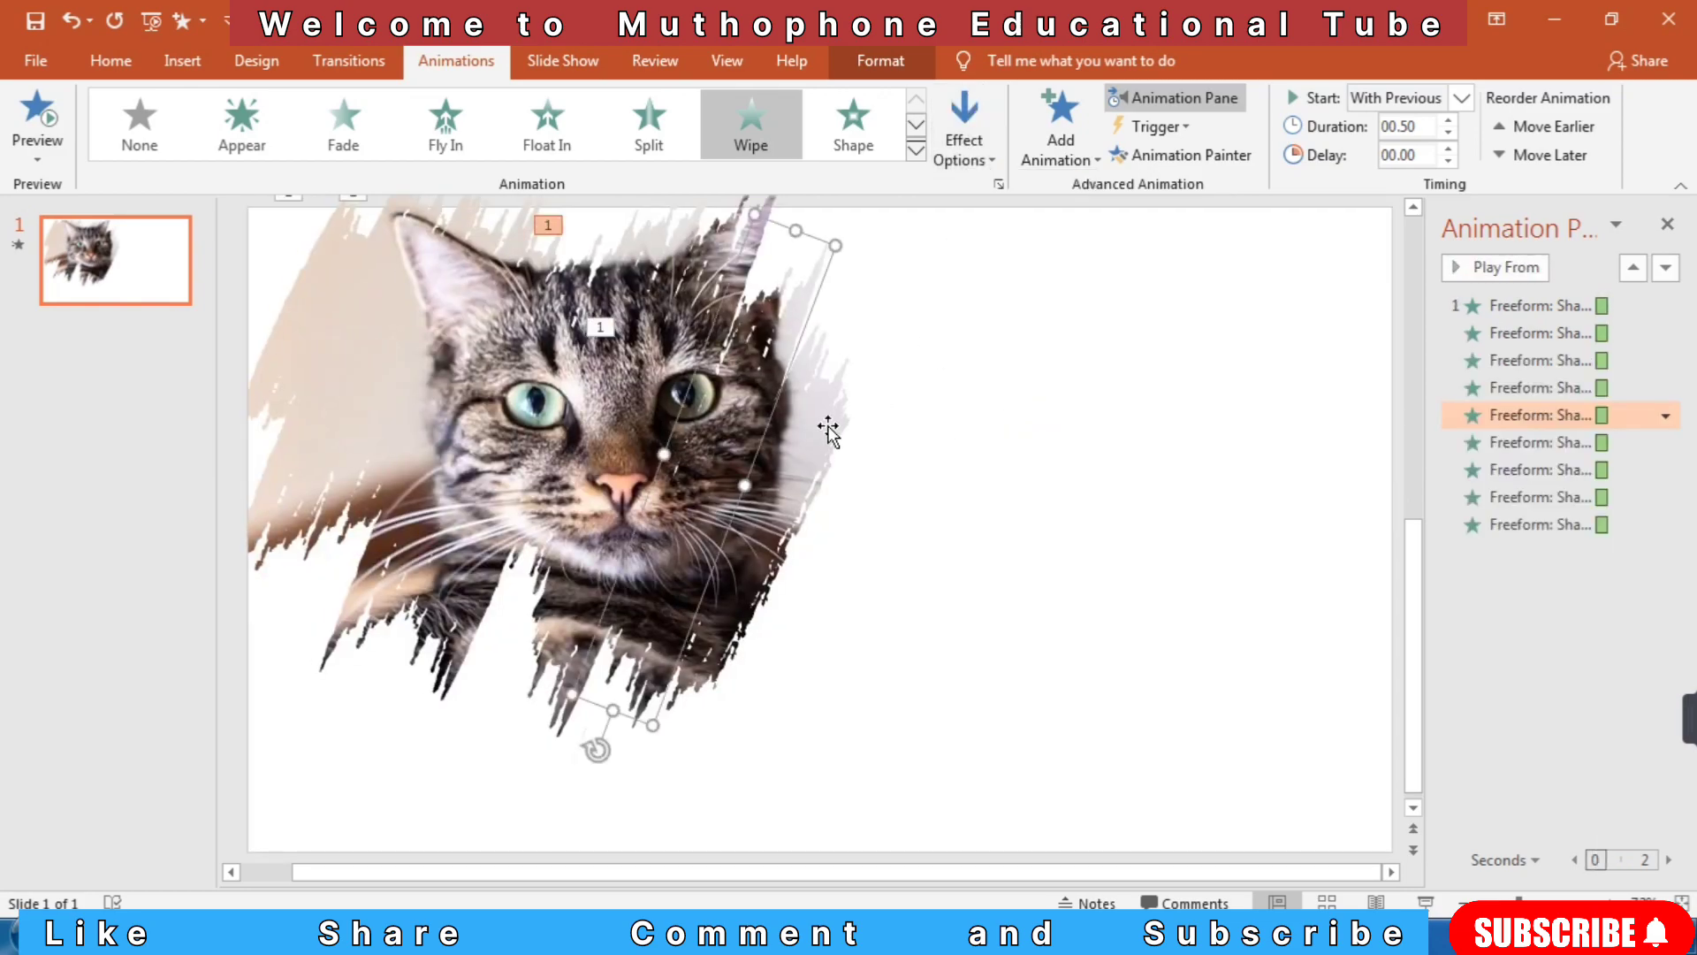
Set the stroke at the right edge of the painted area to wipe From Bottom
click(828, 432)
click(975, 165)
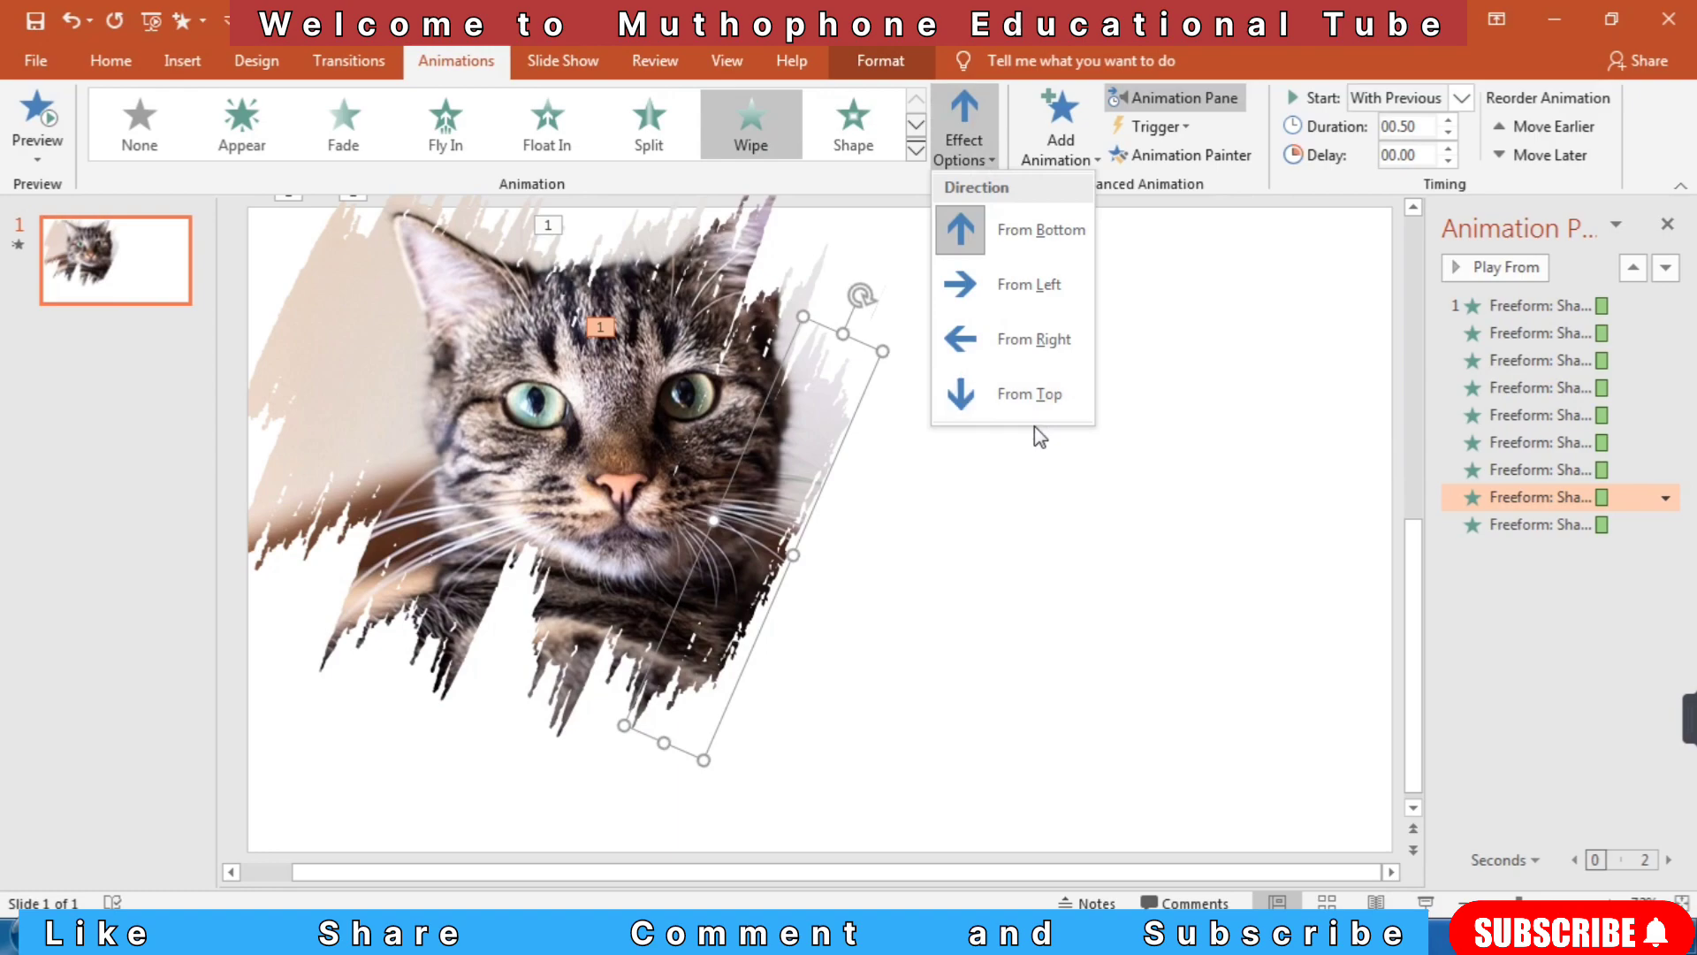
click(1046, 237)
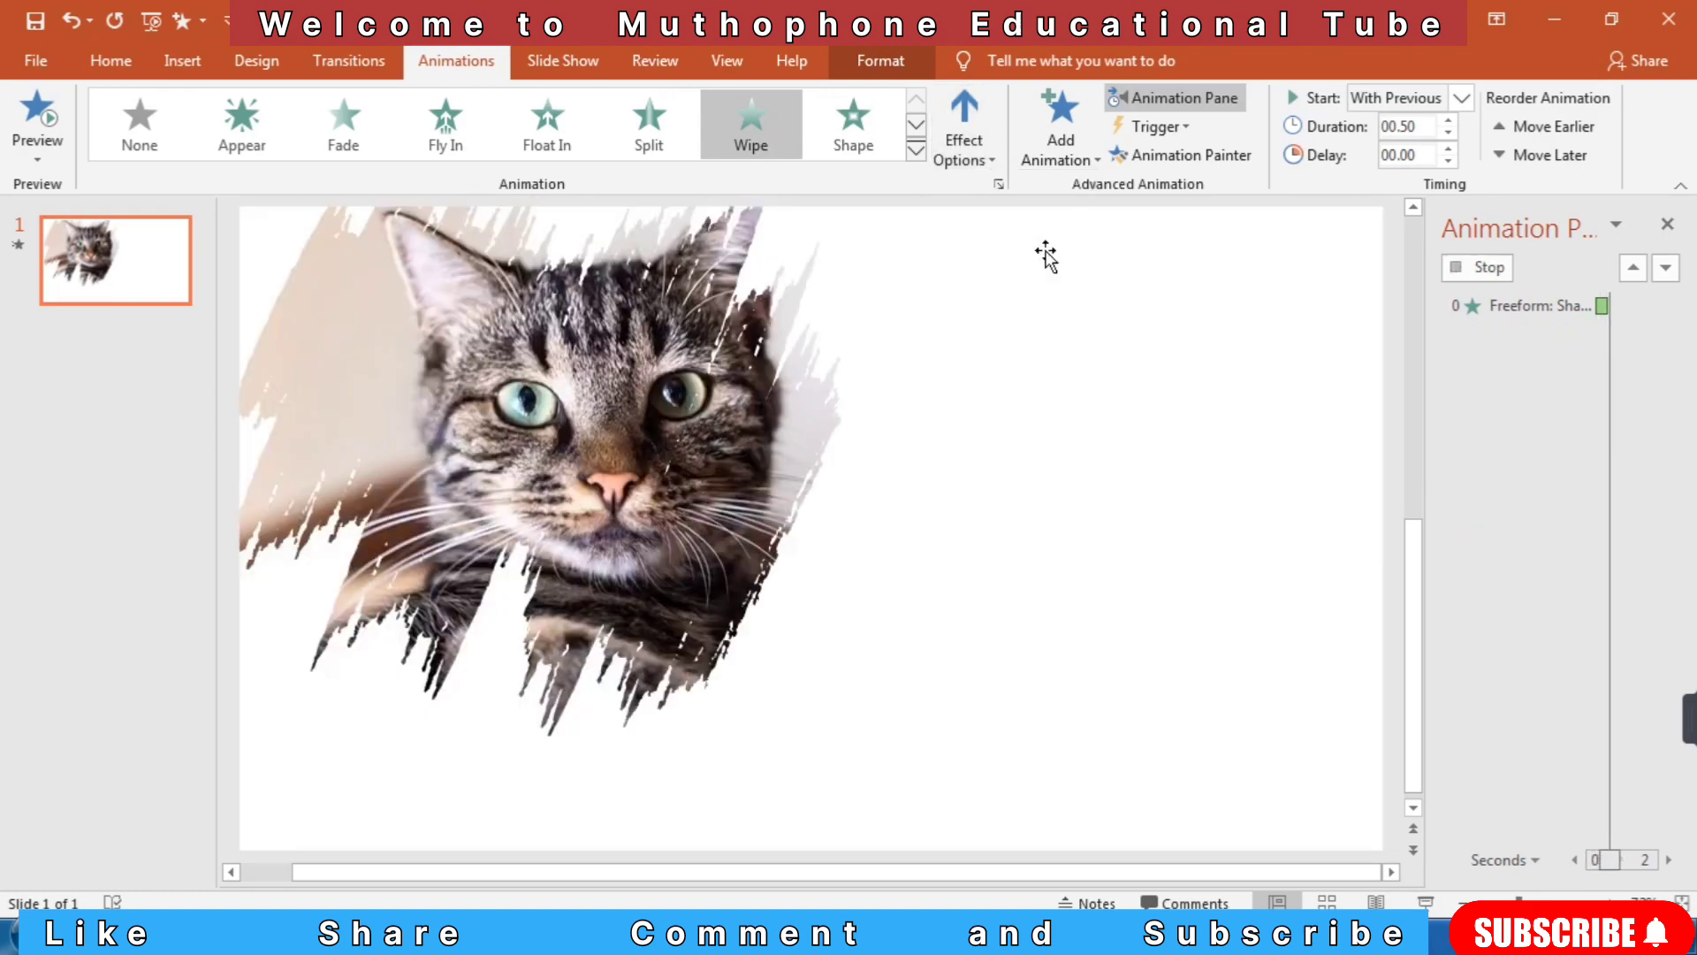